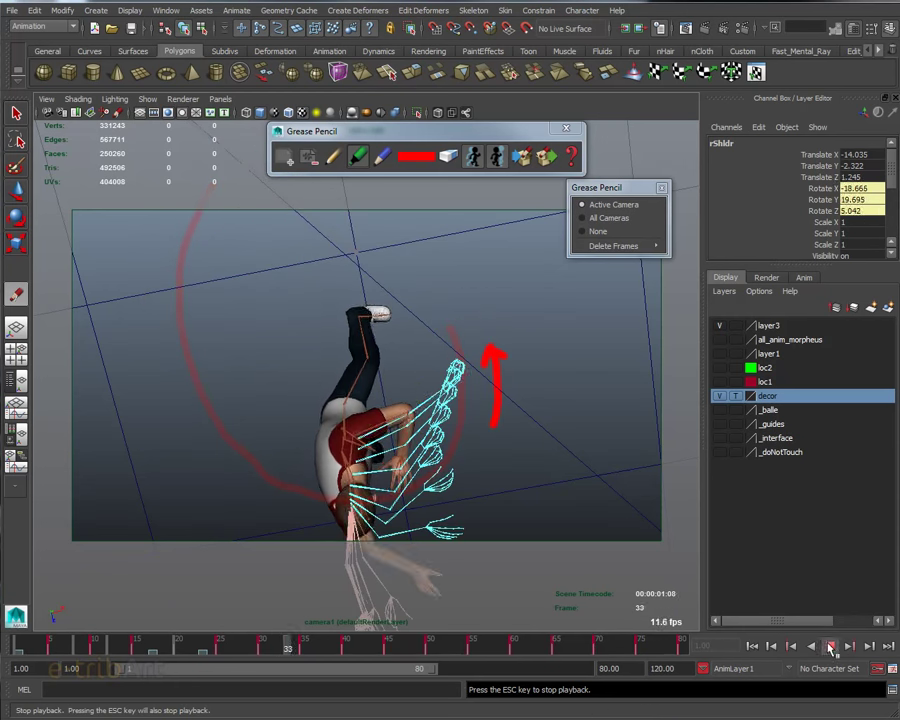
- Stop playback and delete the red spiral grease-pencil frame at frame 17
click(829, 645)
click(751, 645)
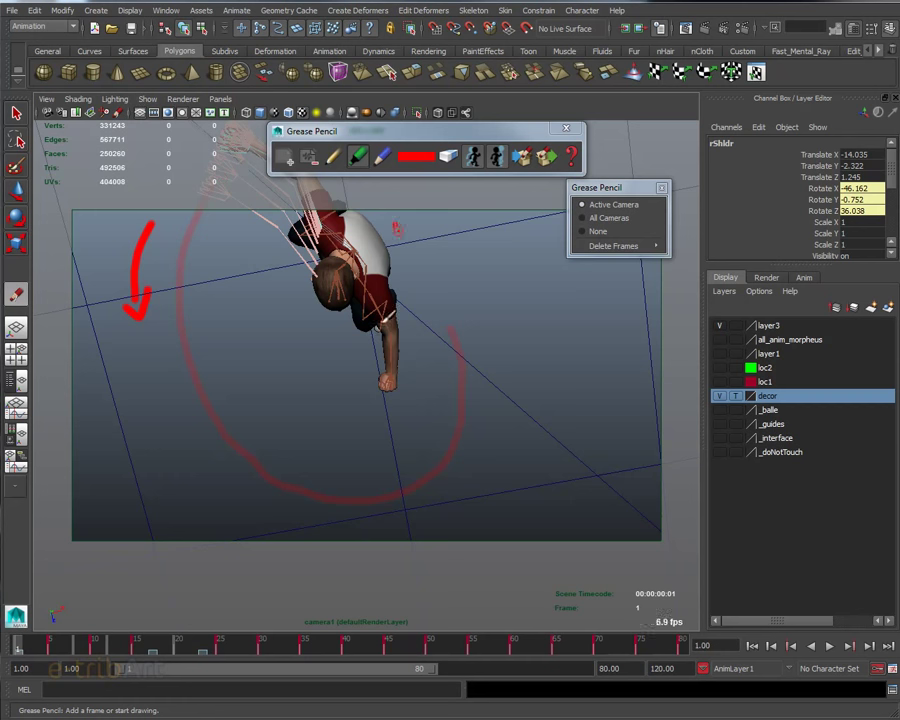
click(155, 646)
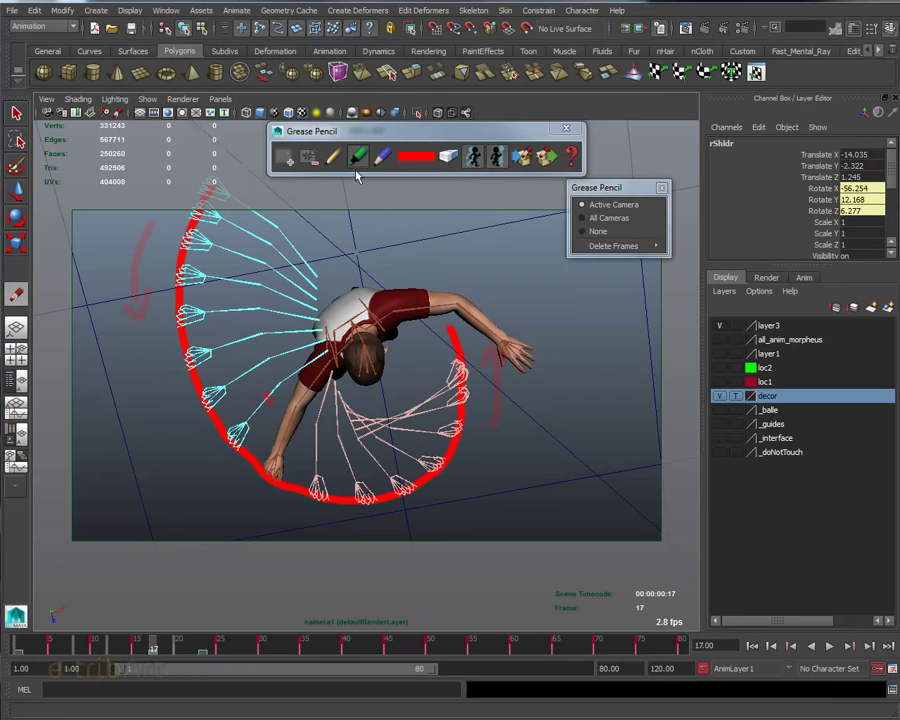
click(314, 162)
- Scrub back to frame 1 and turn off grease-pencil drawing
drag(150, 651, 204, 655)
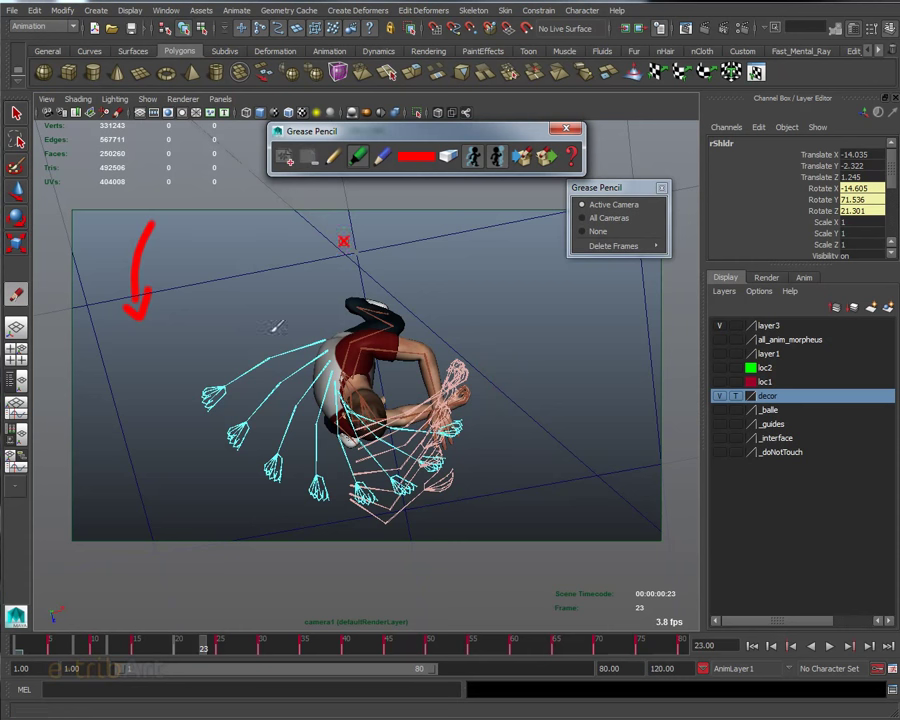
drag(208, 646, 10, 641)
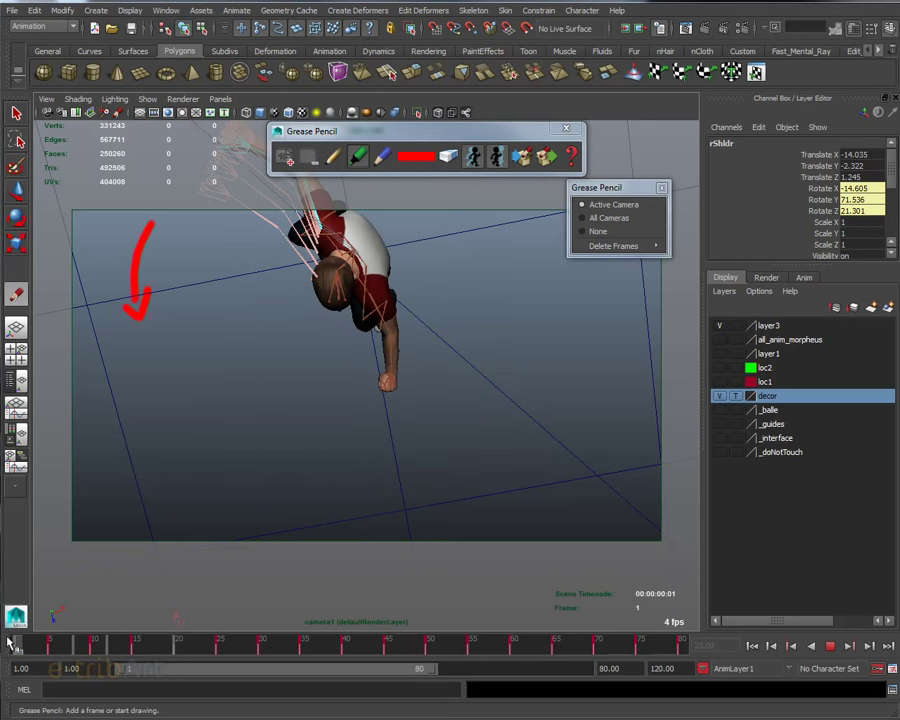
click(309, 162)
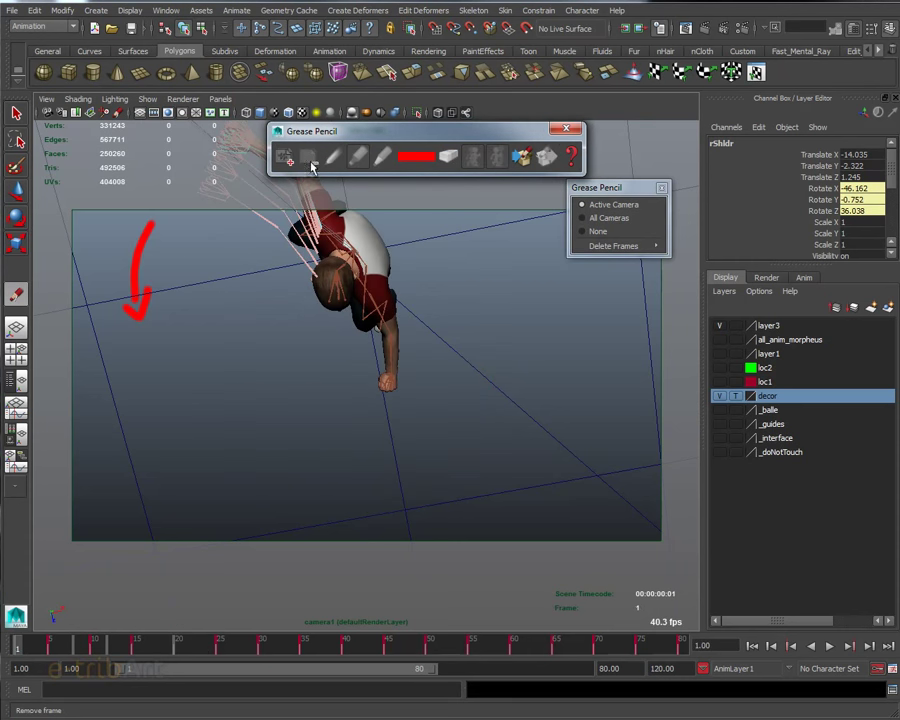
- Close the Grease Pencil toolbar and move its options out of the way
click(566, 129)
drag(606, 190, 615, 168)
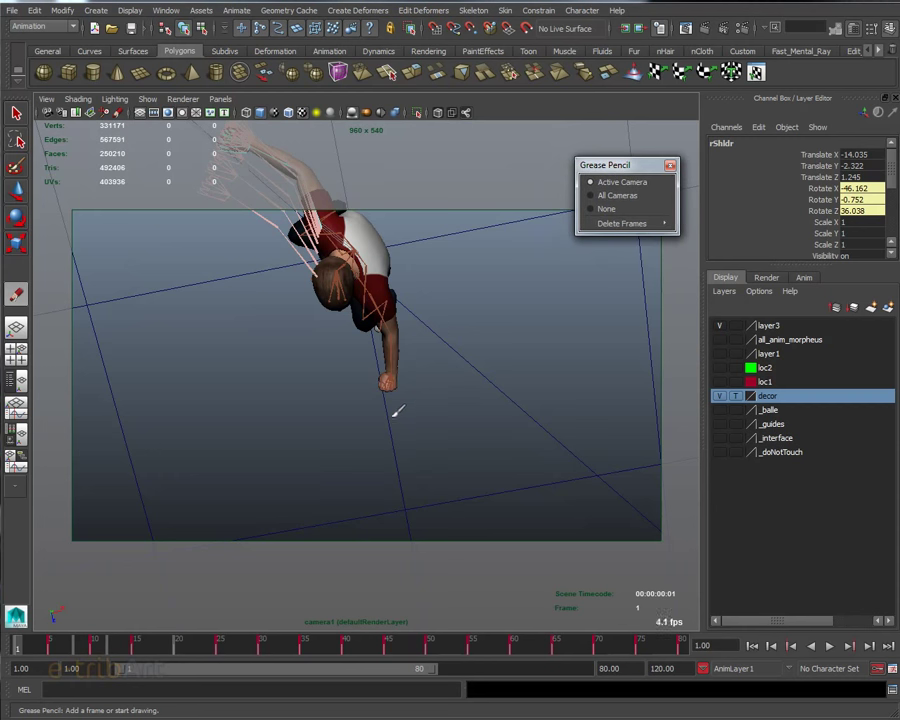
mouse_move(397, 407)
alt+mouse_down()
mouse_move(422, 372)
mouse_move(428, 398)
mouse_move(406, 396)
mouse_move(392, 374)
mouse_move(373, 418)
mouse_move(373, 408)
mouse_move(380, 413)
alt+mouse_up()
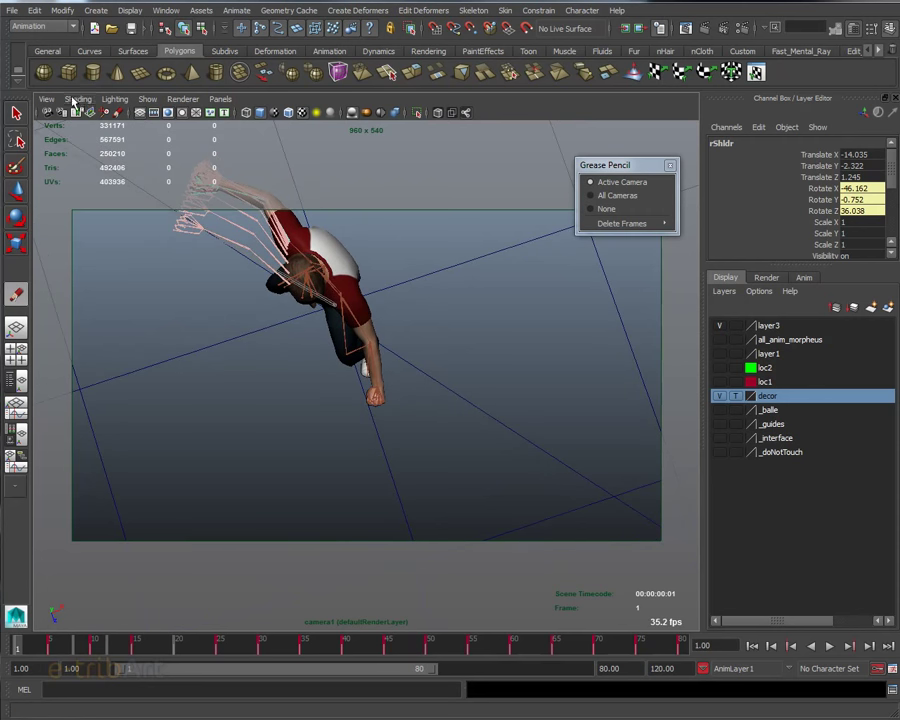
- Turn off the camera's Gate Mask and set the view to No Gate
click(46, 99)
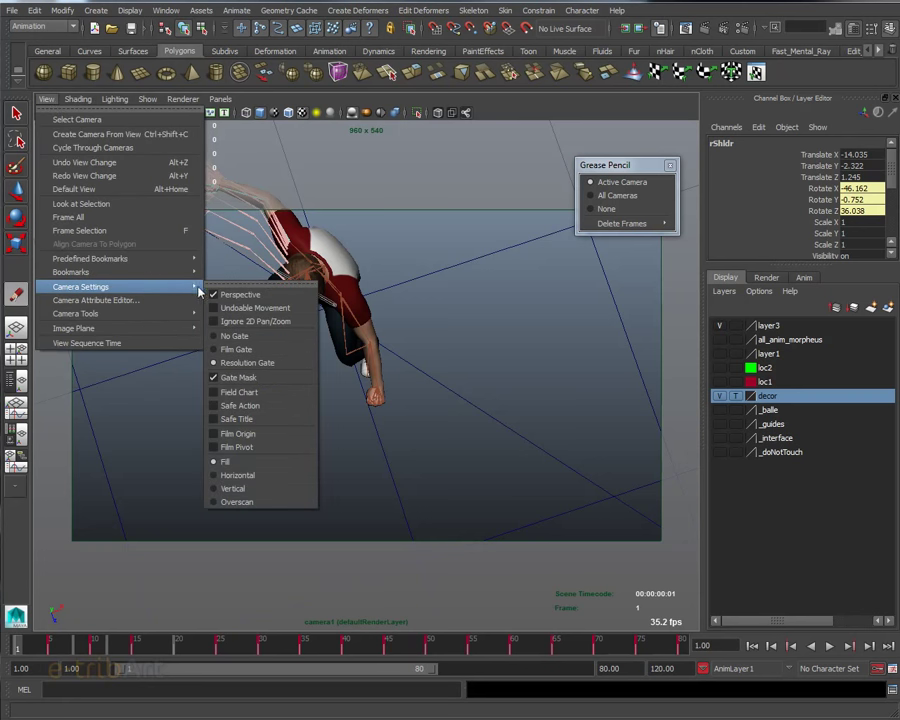
mouse_move(81, 287)
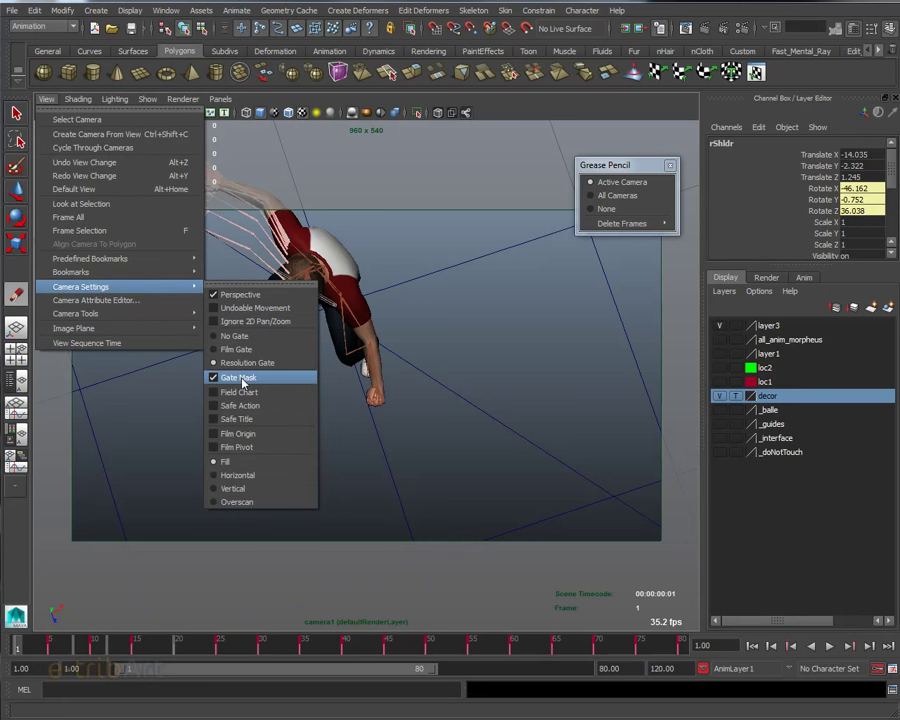
click(240, 378)
click(48, 103)
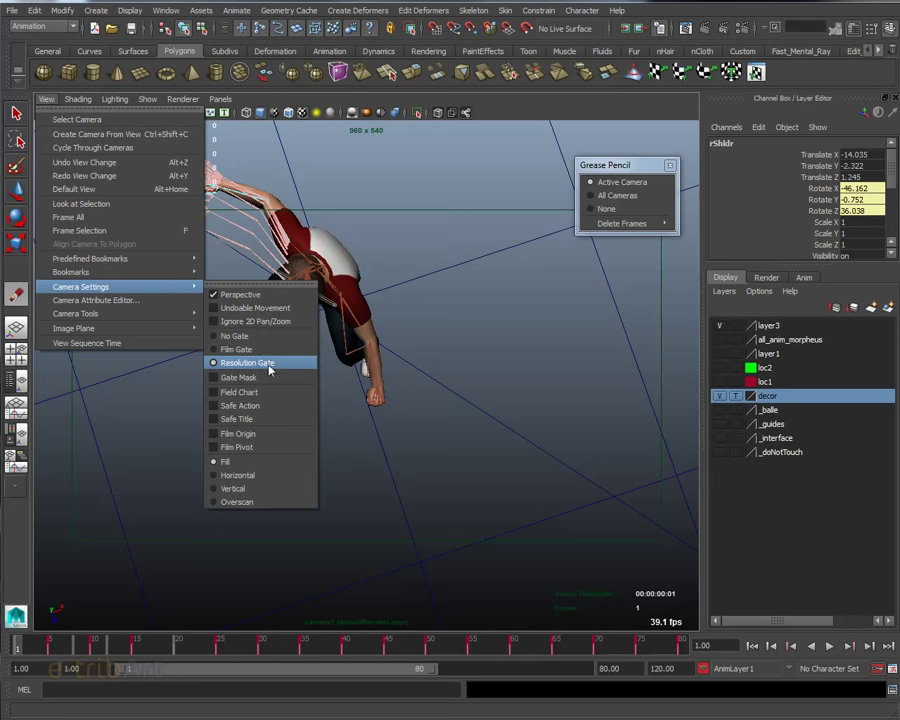
click(267, 338)
- Reframe camera1 on the character and play through the arm swing
mouse_move(353, 428)
alt+mouse_down()
mouse_move(372, 426)
mouse_move(361, 464)
alt+mouse_up()
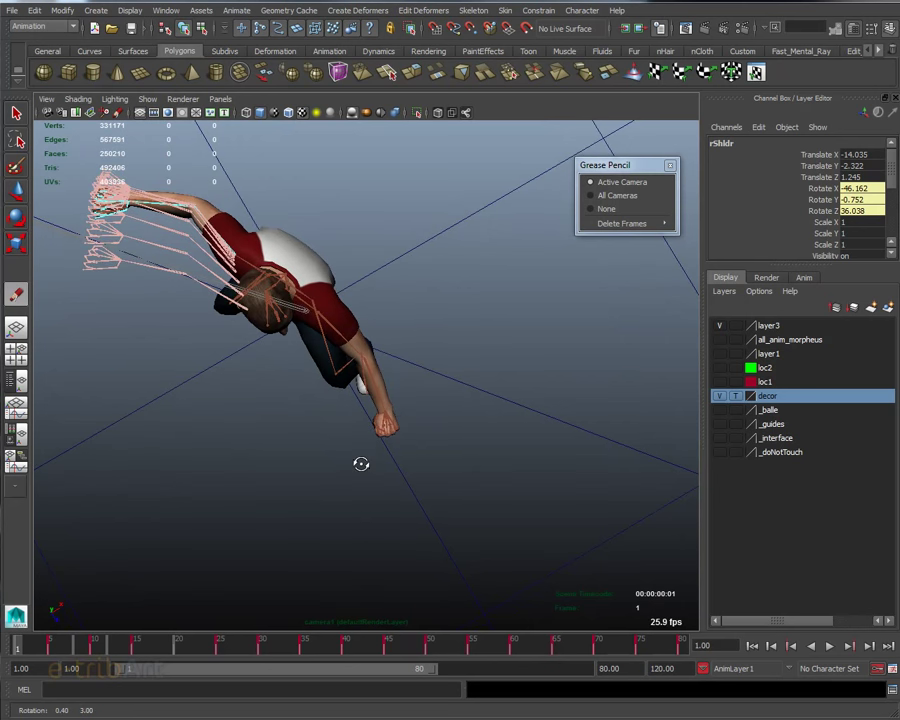
alt+middle_drag(367, 467, 381, 460)
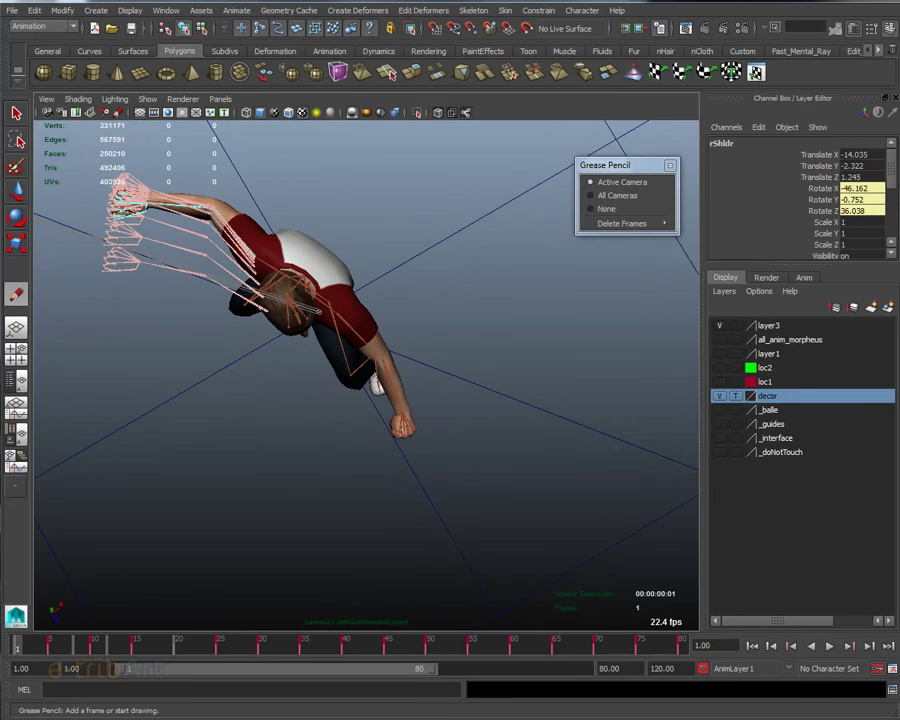
mouse_move(40, 645)
mouse_down()
mouse_move(194, 650)
mouse_move(115, 657)
mouse_move(129, 647)
mouse_move(253, 656)
mouse_up()
mouse_move(360, 551)
alt+right_down()
mouse_move(361, 540)
mouse_move(333, 516)
mouse_move(351, 498)
mouse_move(300, 615)
alt+right_up()
drag(247, 651, 48, 640)
key(alt+v)
mouse_move(121, 650)
mouse_down()
mouse_move(225, 652)
mouse_move(27, 640)
mouse_up()
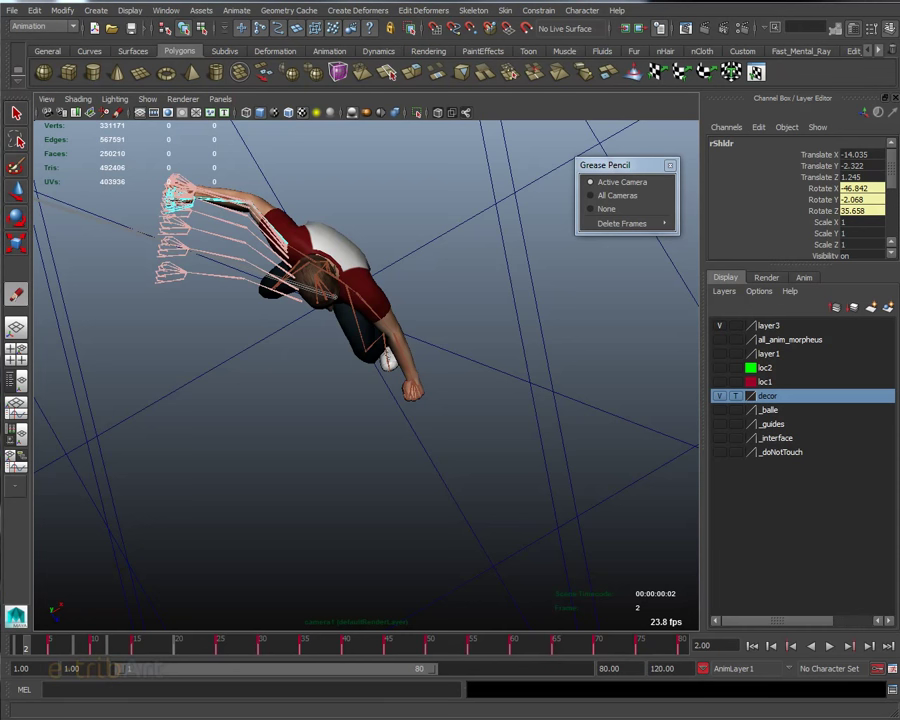
- Lock camera1's translate and rotate channels
drag(838, 160, 818, 216)
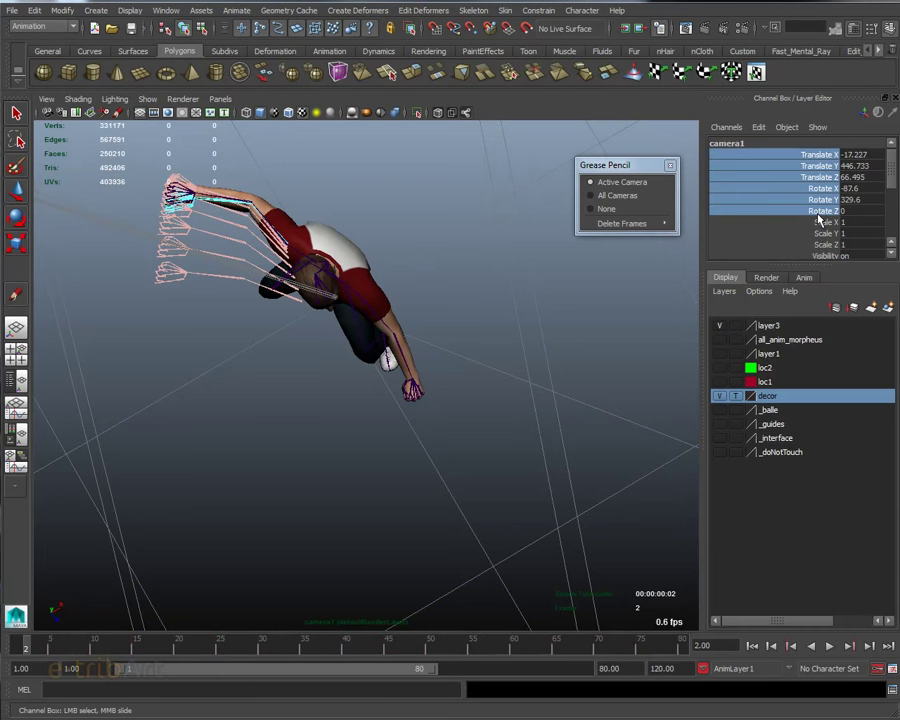
right_click(821, 216)
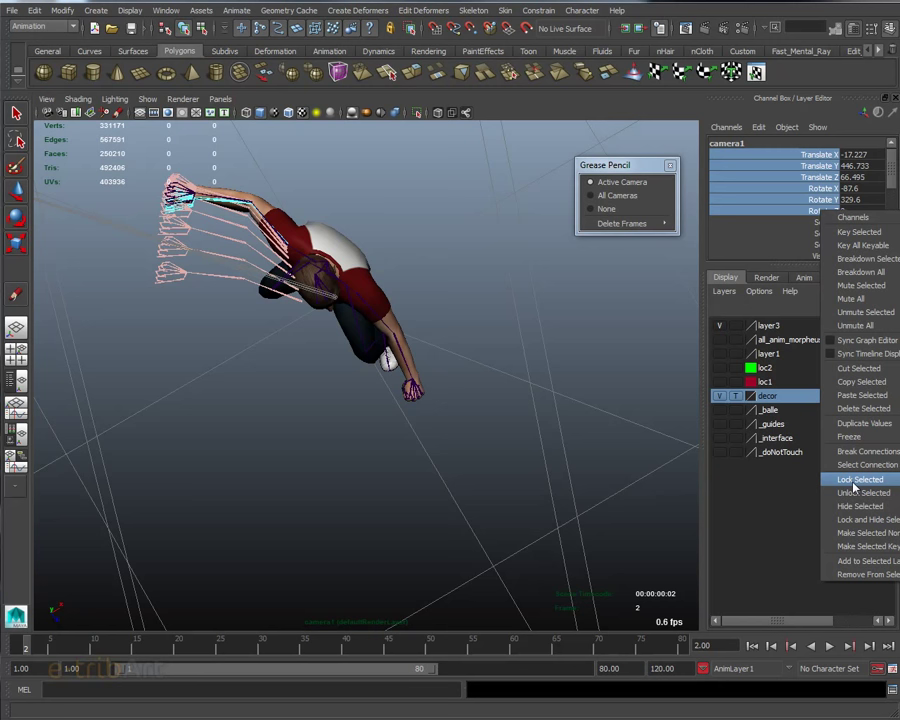
click(853, 484)
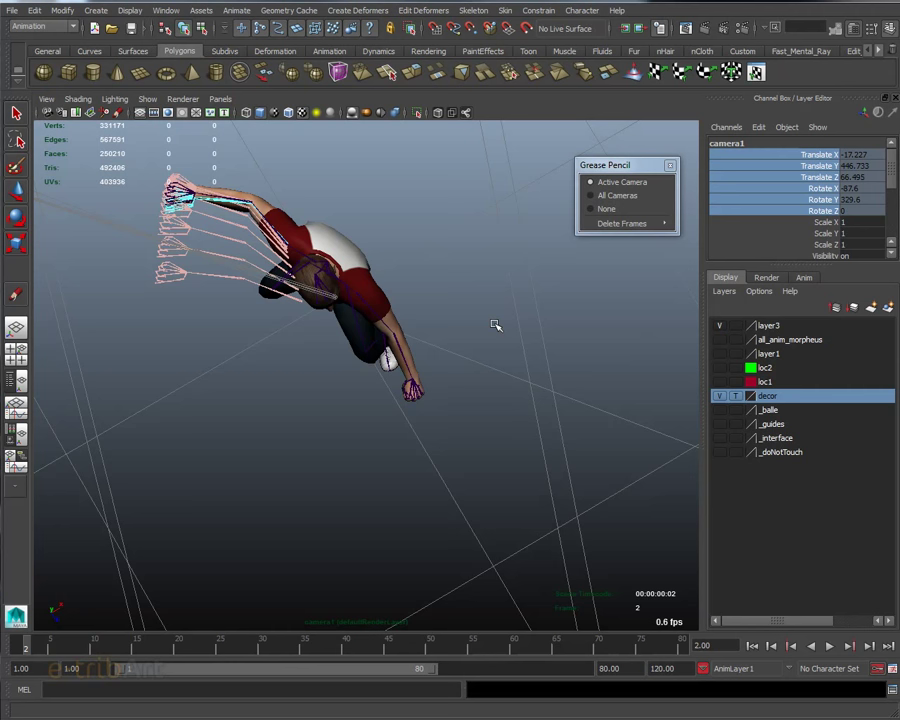
- Look through camera2 and play the swing, then stop at frame 1
click(221, 100)
mouse_move(255, 112)
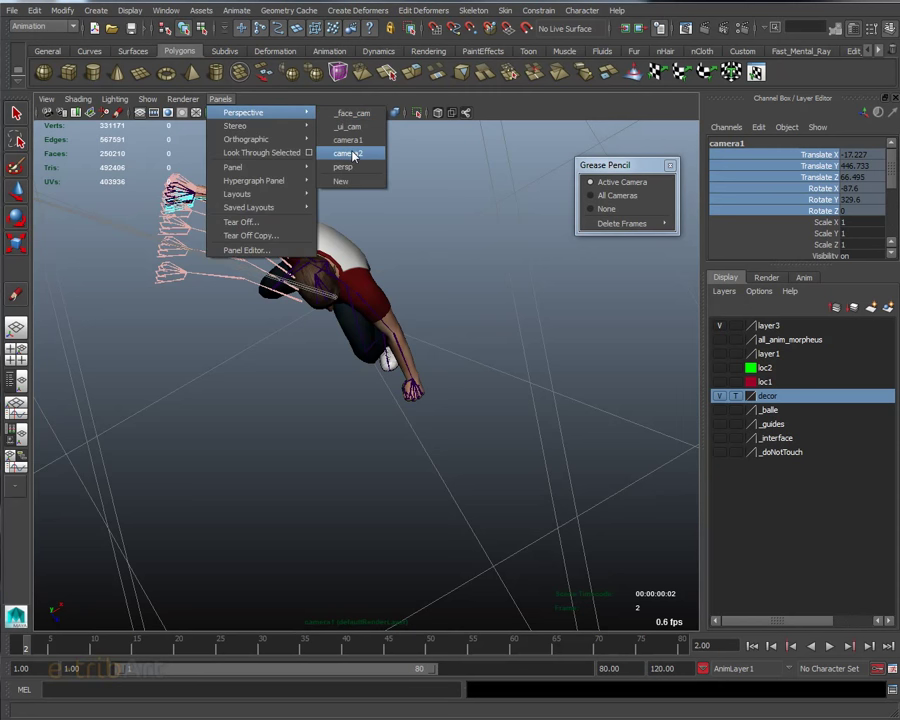
click(350, 153)
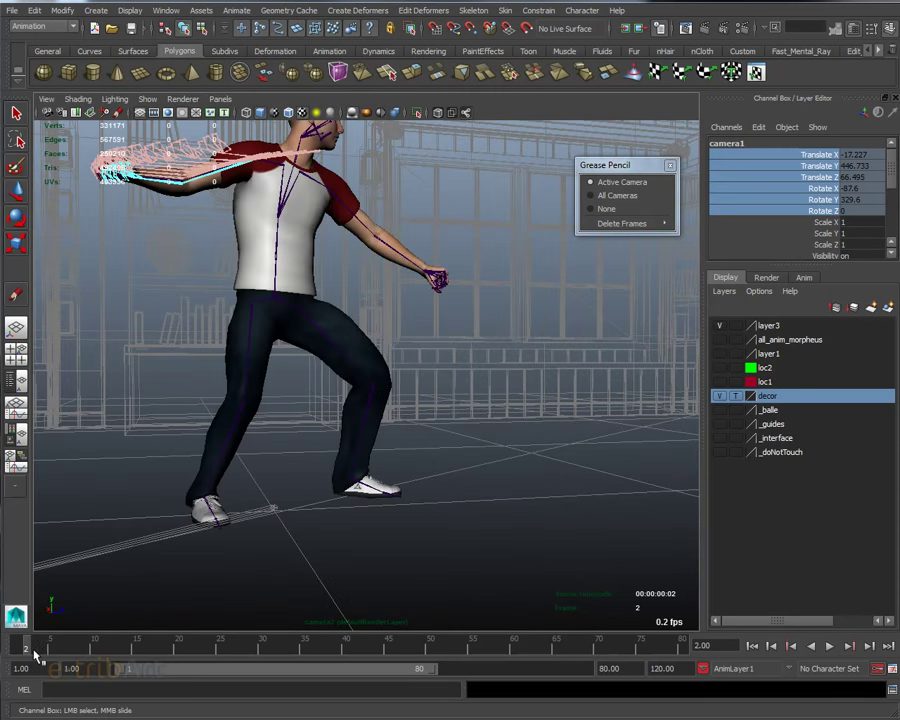
key(alt+v)
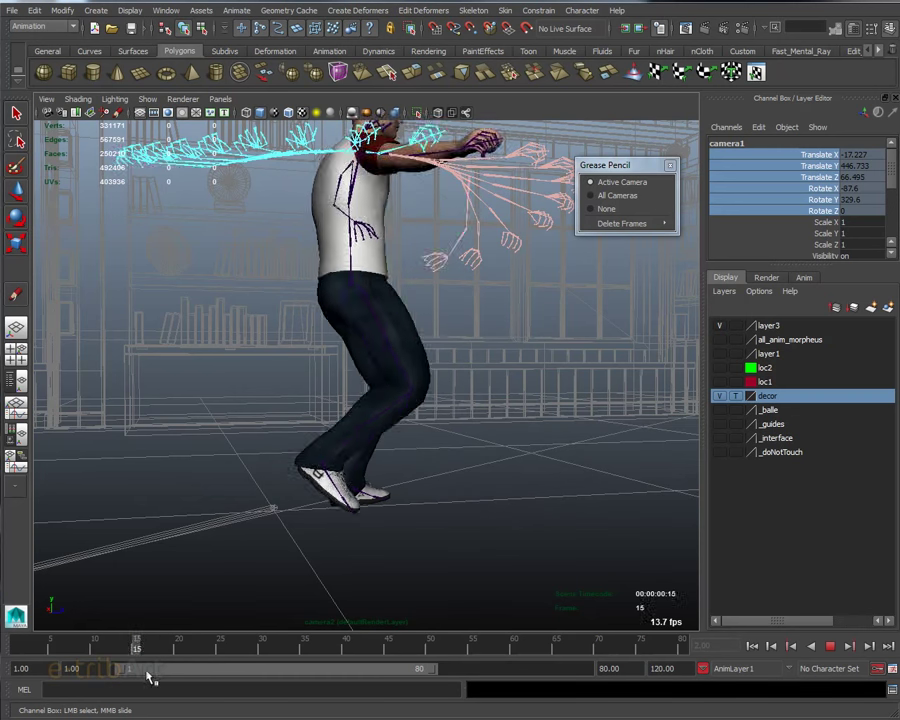
click(18, 645)
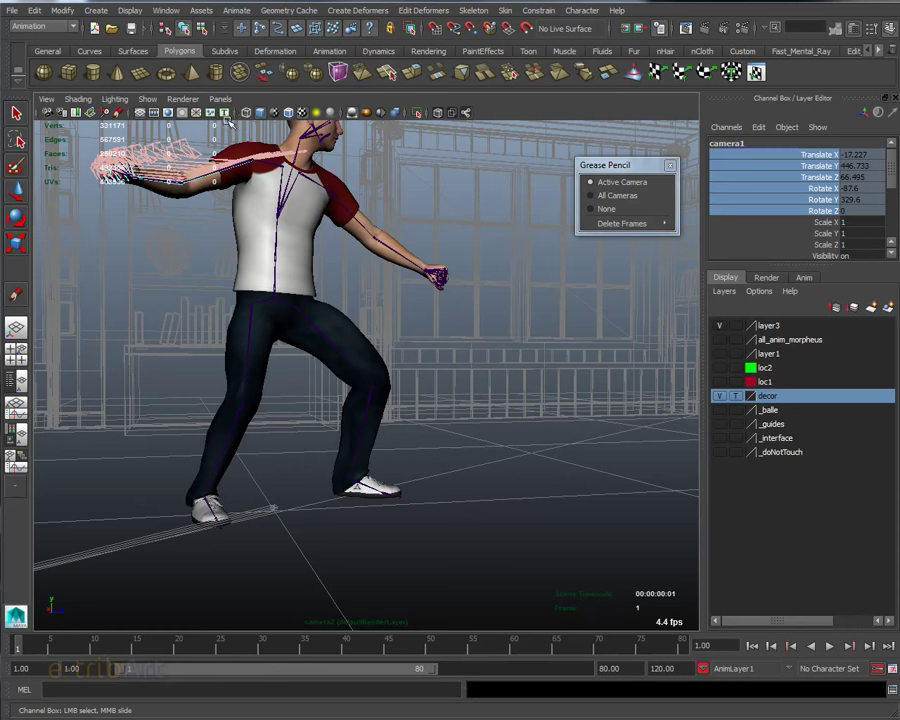
- Switch back to camera1, play the animation and return to frame 1
click(220, 99)
mouse_move(244, 112)
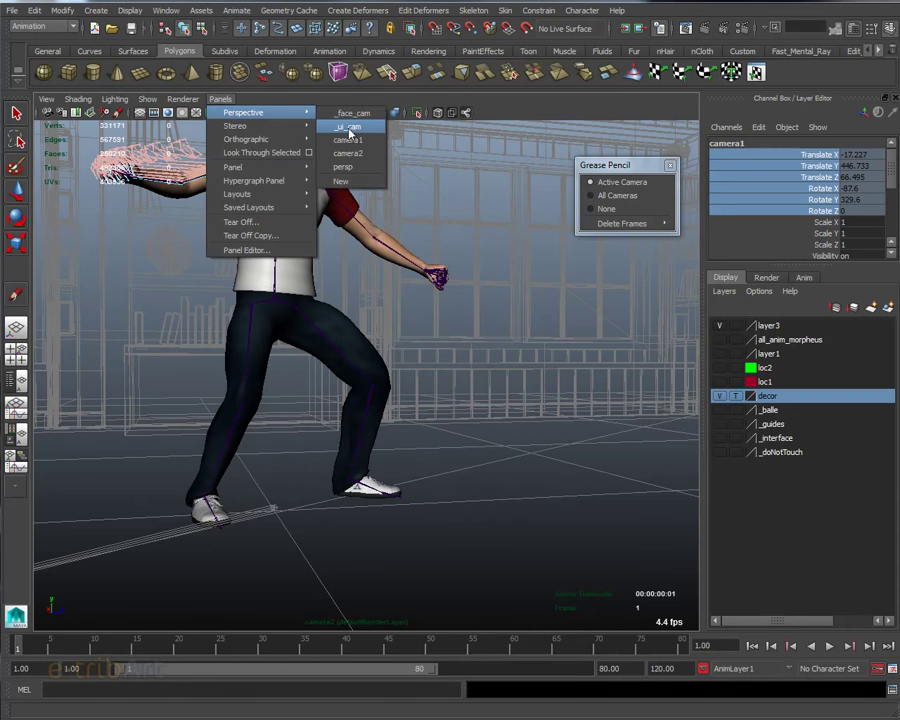
click(345, 140)
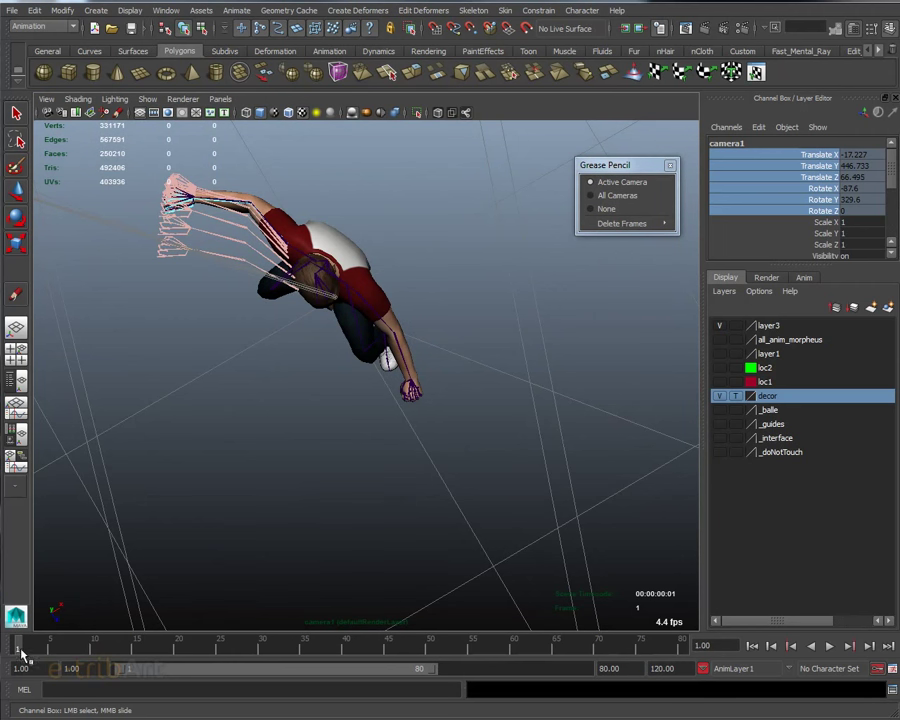
key(alt+v)
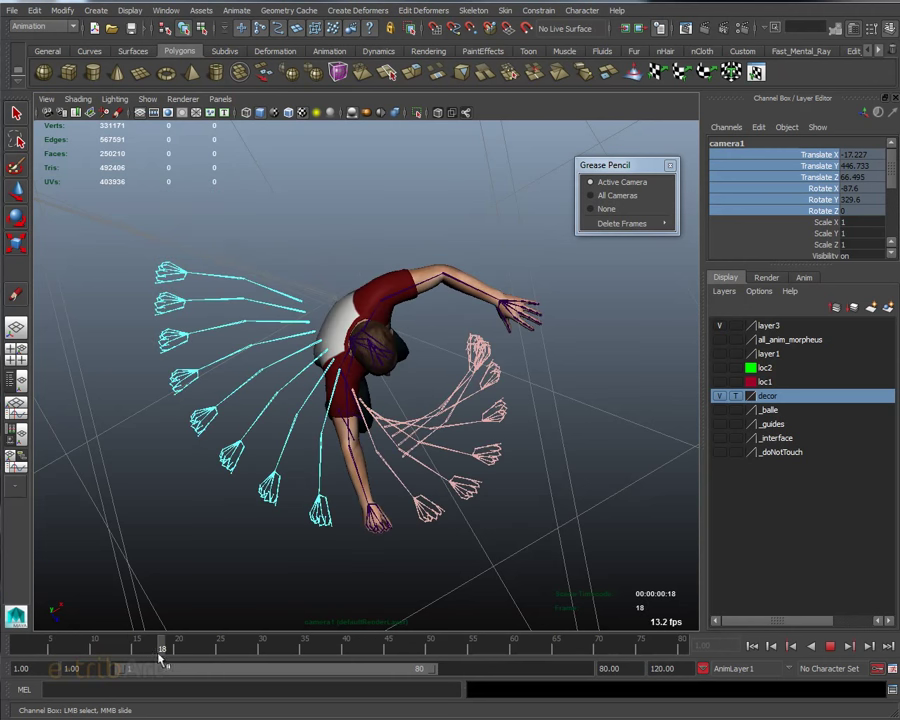
click(12, 652)
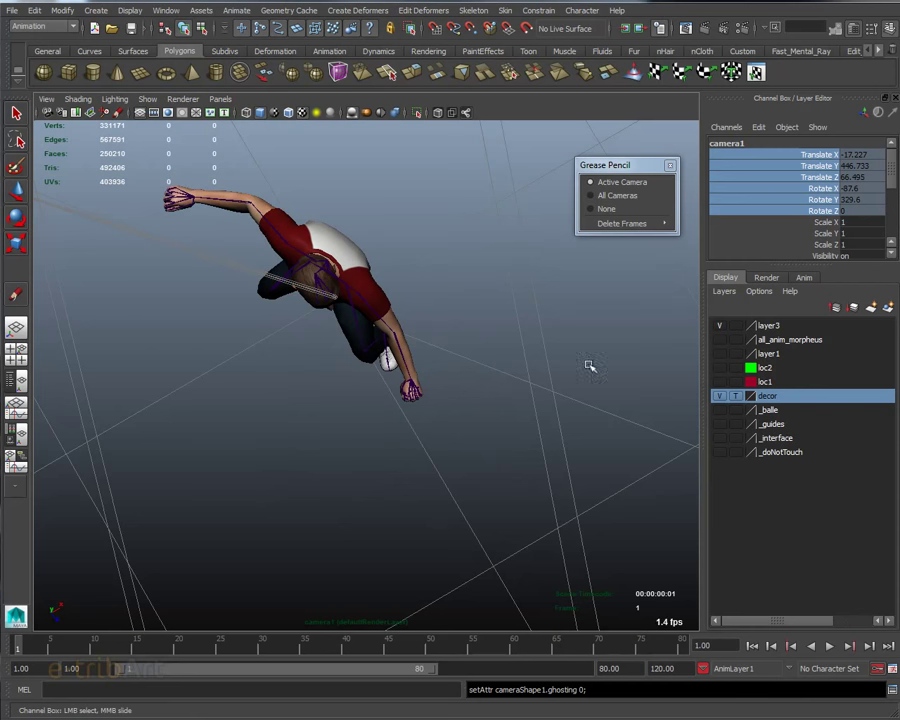
- Tear off the Animate menu as a floating panel beside the viewport
click(880, 62)
drag(878, 47, 614, 72)
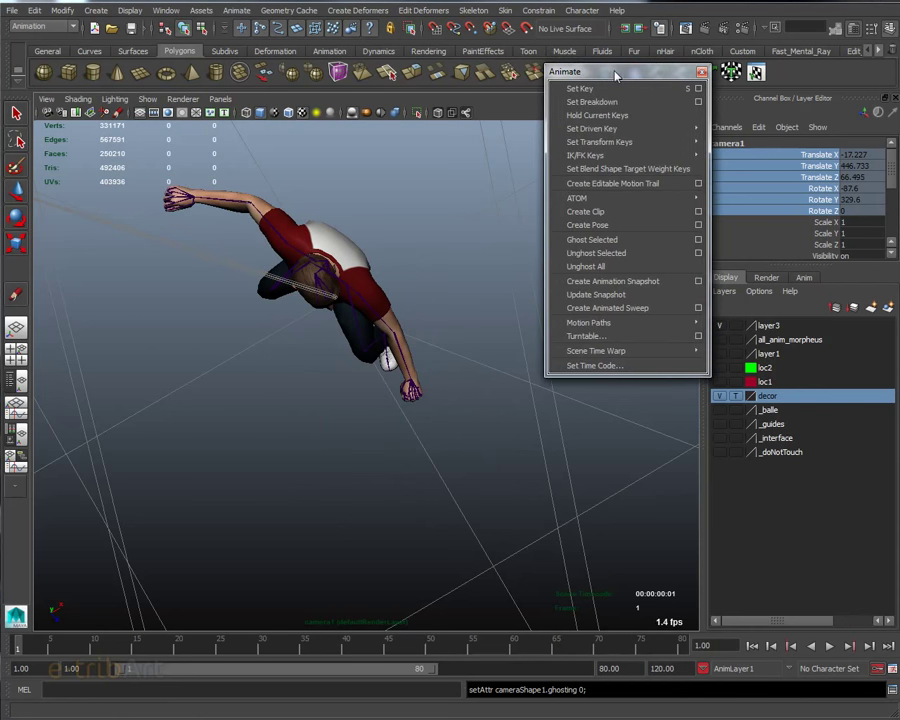
click(240, 10)
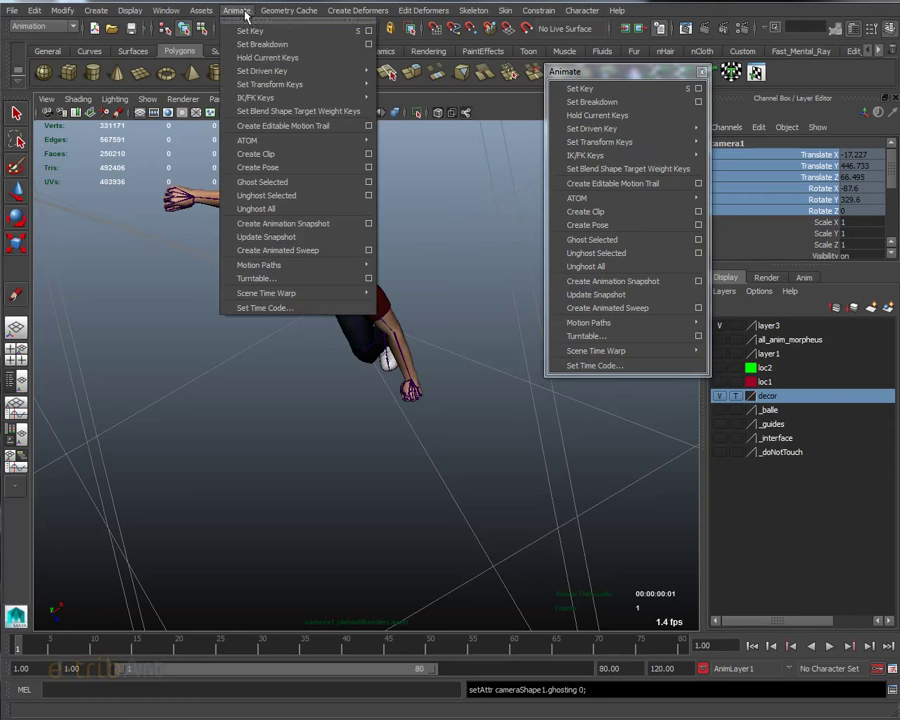
click(567, 75)
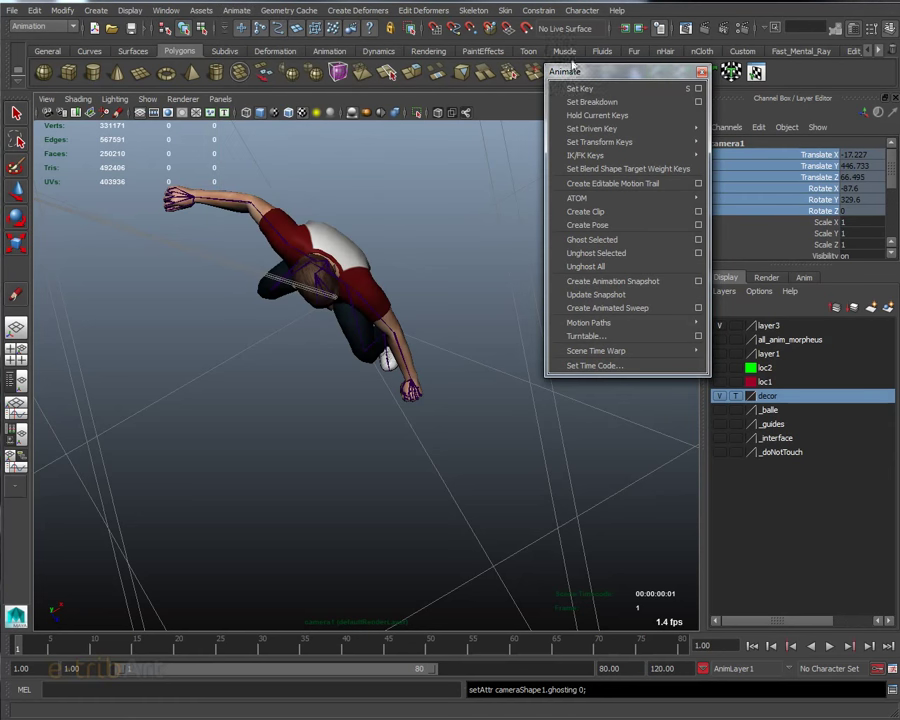
drag(567, 75, 544, 48)
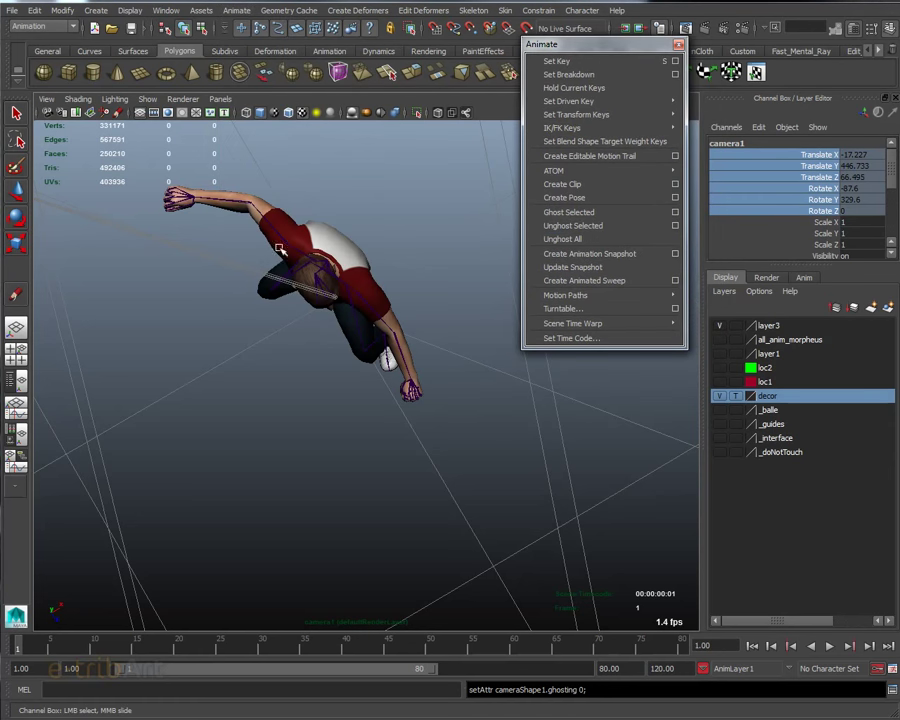
- Select the right shoulder joint at frame 15 and place Ghost Options beside the character
click(198, 185)
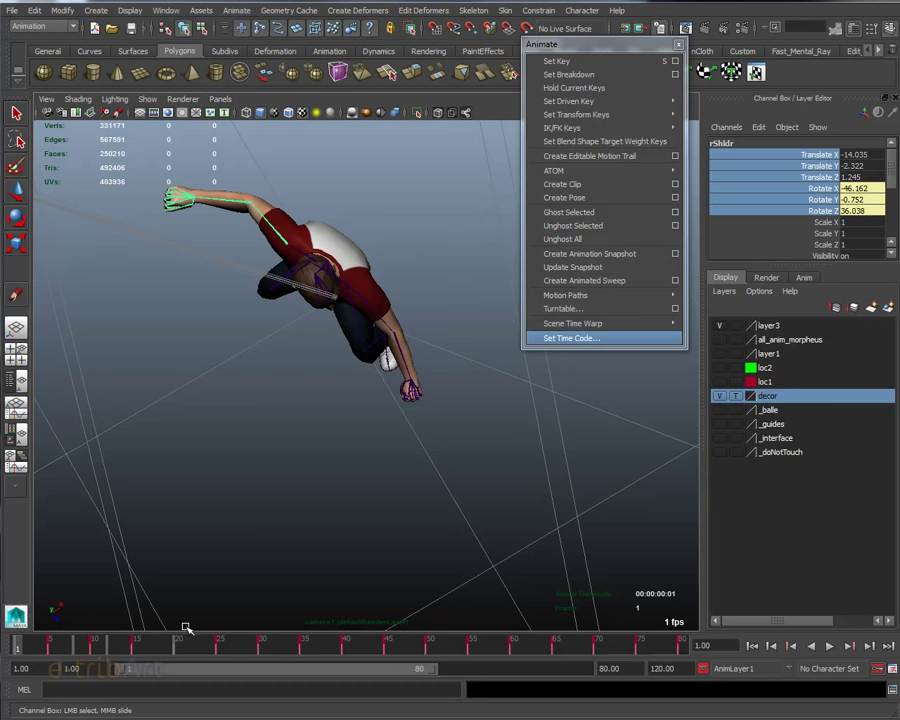
drag(25, 650, 134, 655)
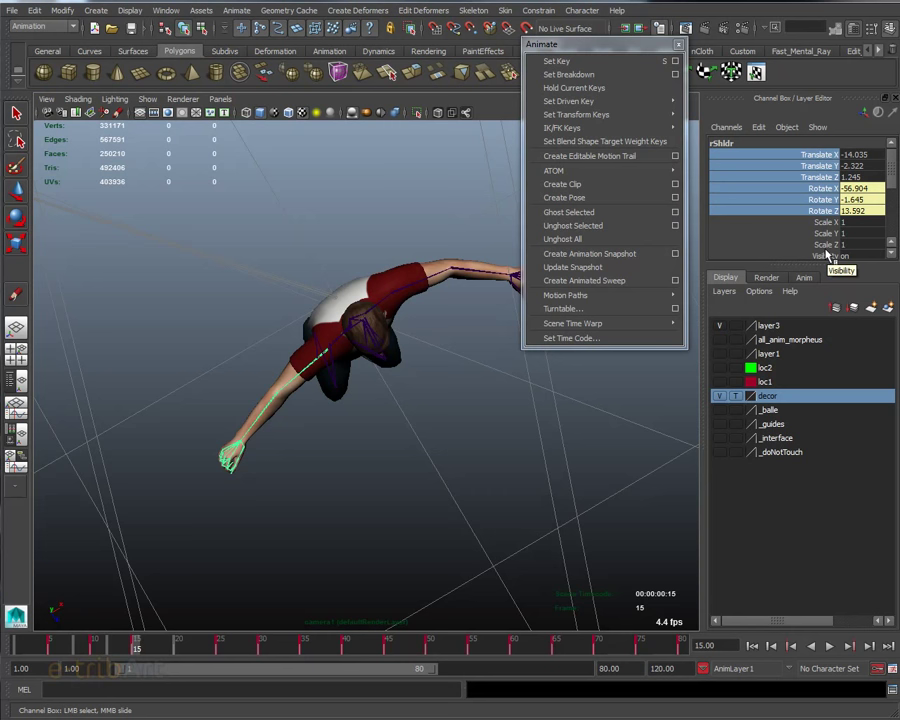
mouse_move(138, 651)
mouse_down()
mouse_move(144, 646)
mouse_move(136, 648)
mouse_up()
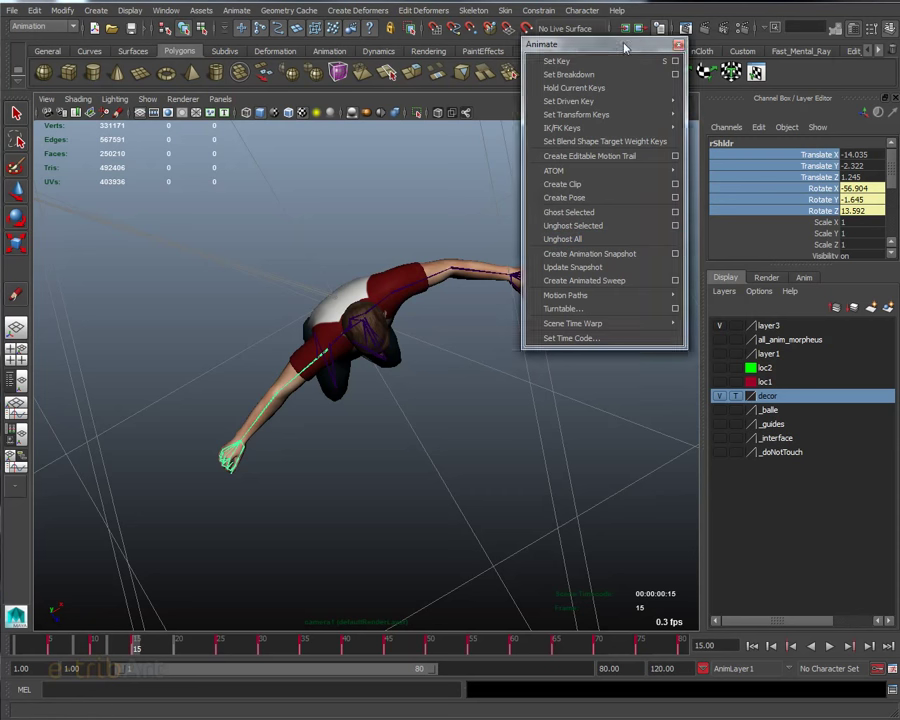
drag(612, 47, 748, 48)
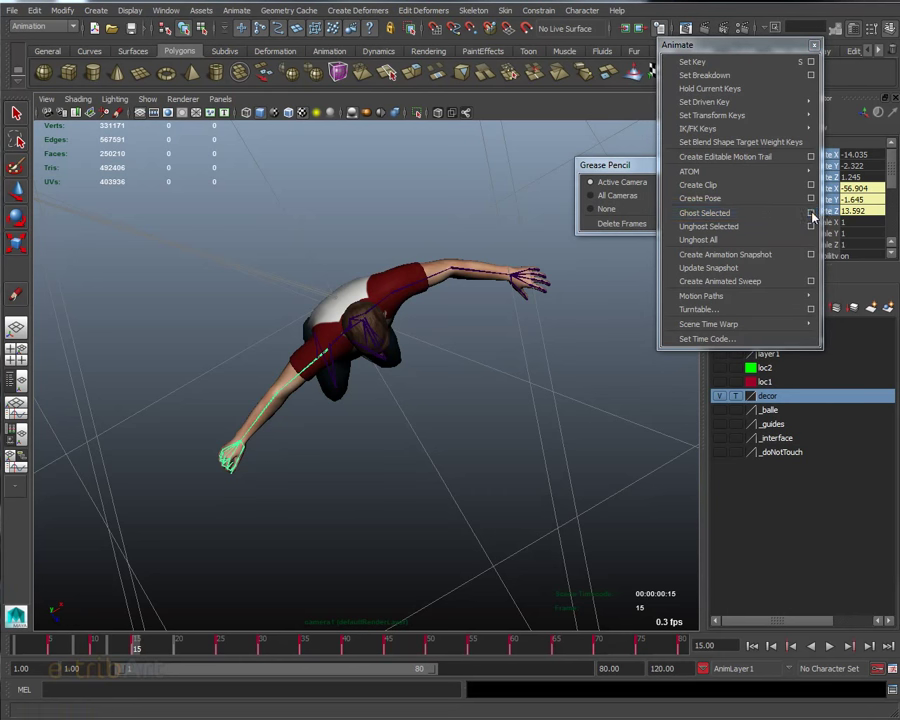
drag(556, 221, 530, 103)
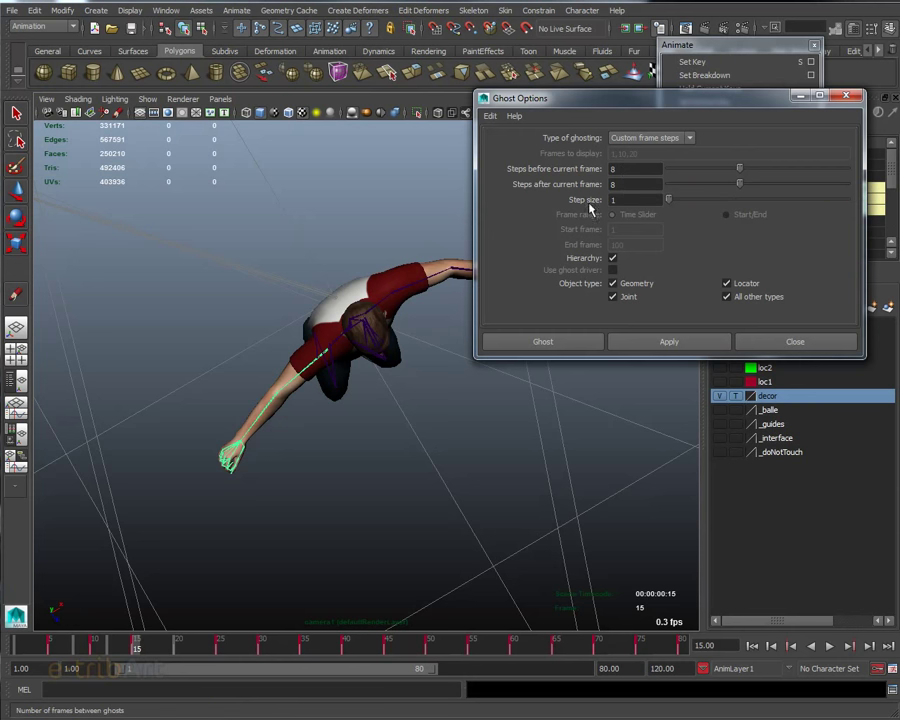
- Set 10 ghosts after the frame, ghost the arm, and step forward one frame
click(620, 202)
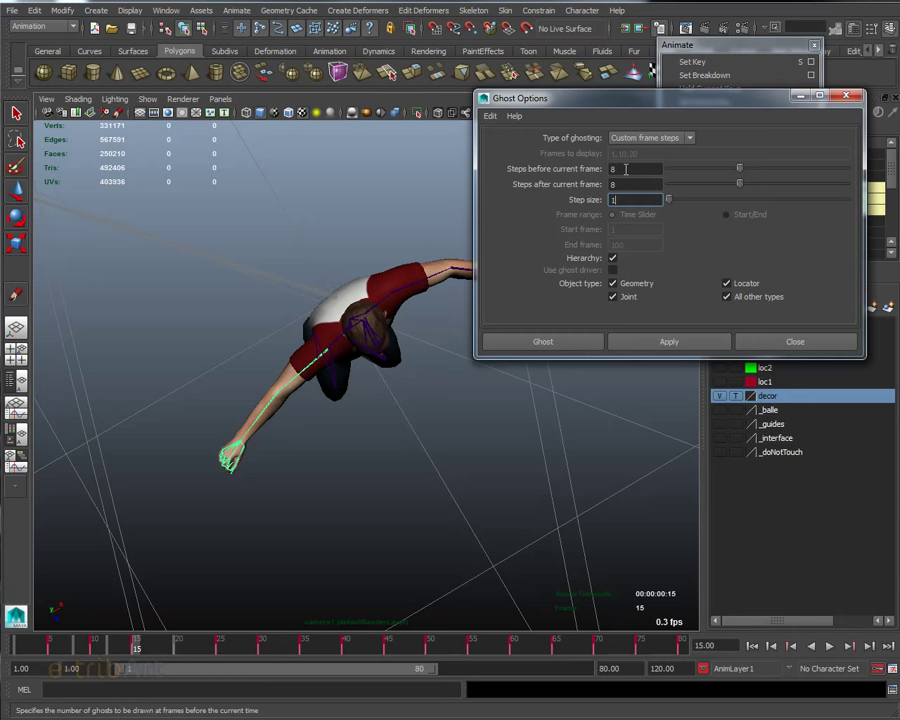
click(626, 169)
click(622, 184)
text(10)
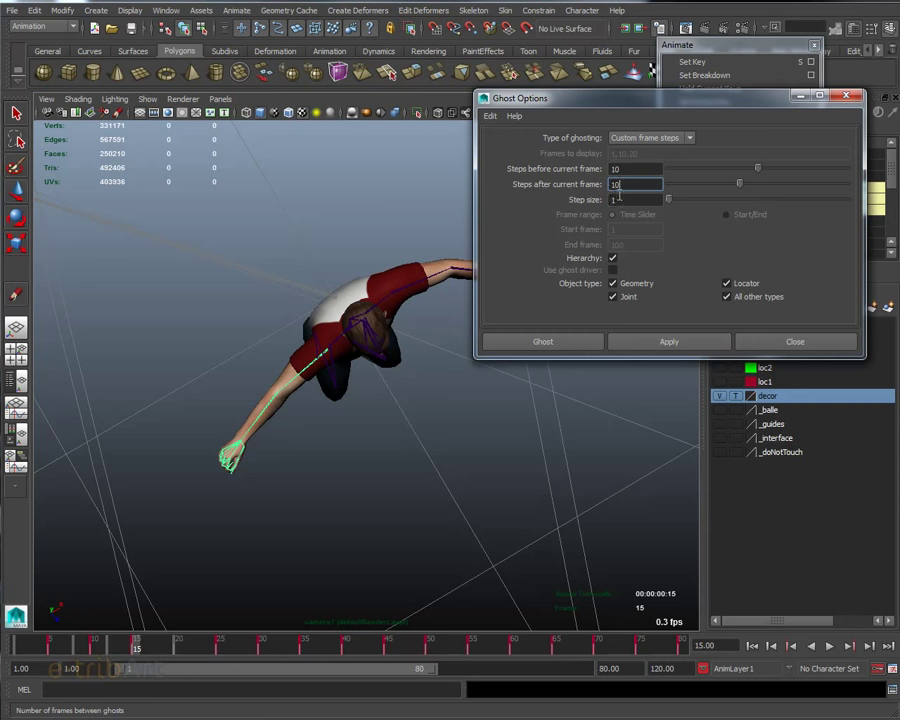
key(Return)
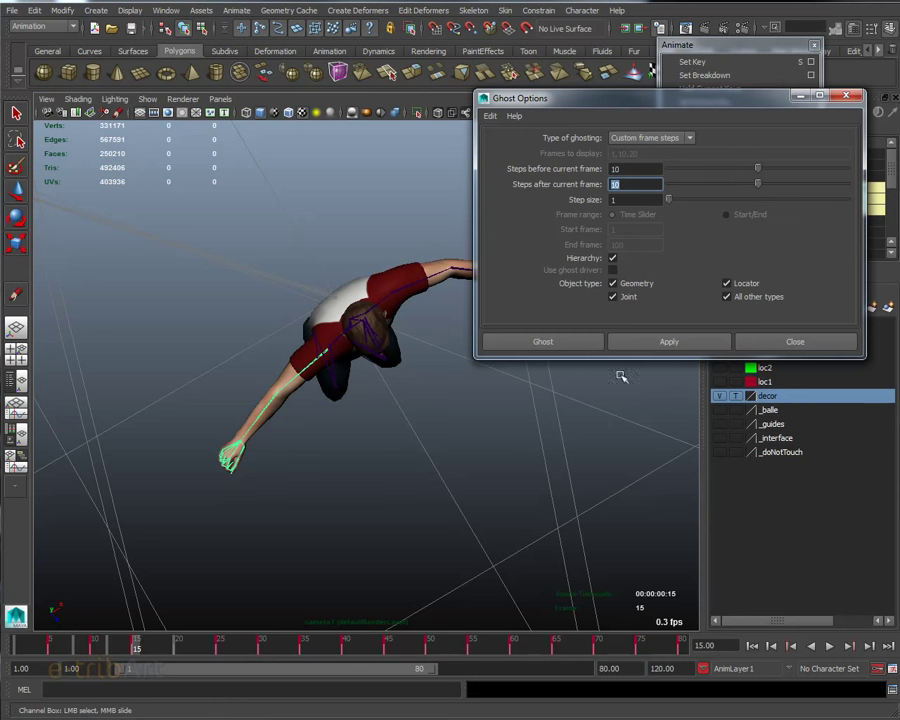
click(682, 346)
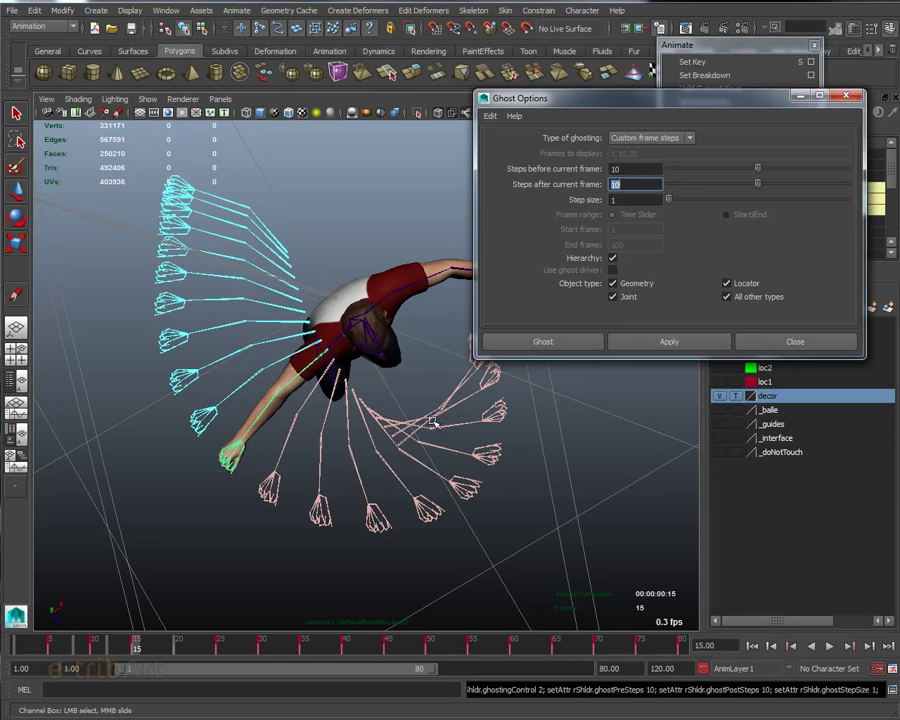
mouse_move(136, 642)
mouse_down()
mouse_move(171, 641)
mouse_move(136, 645)
mouse_up()
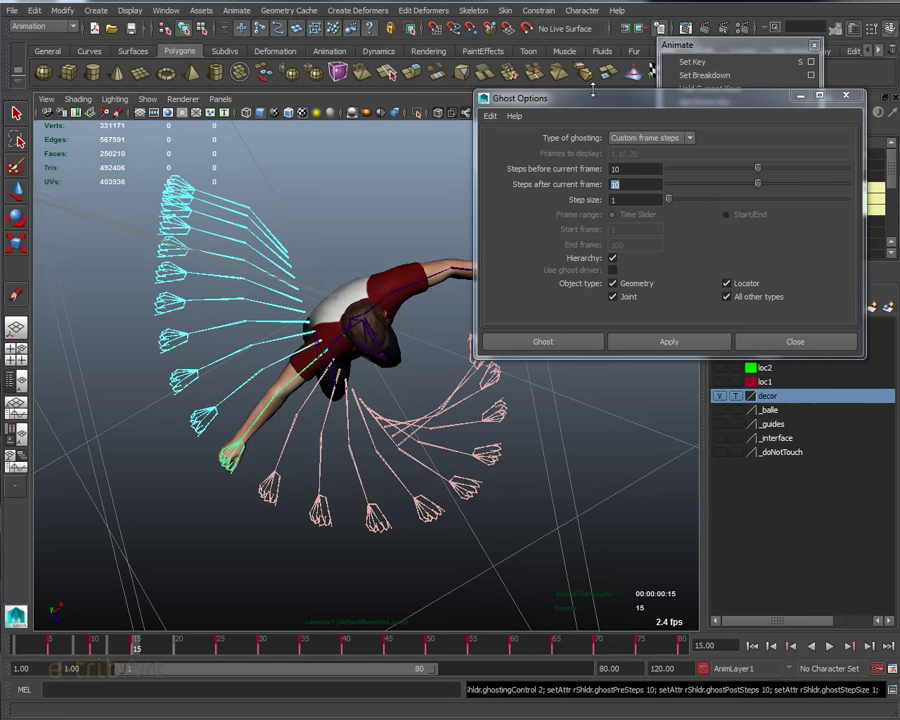
mouse_move(594, 96)
mouse_down()
mouse_move(625, 78)
mouse_move(612, 68)
mouse_up()
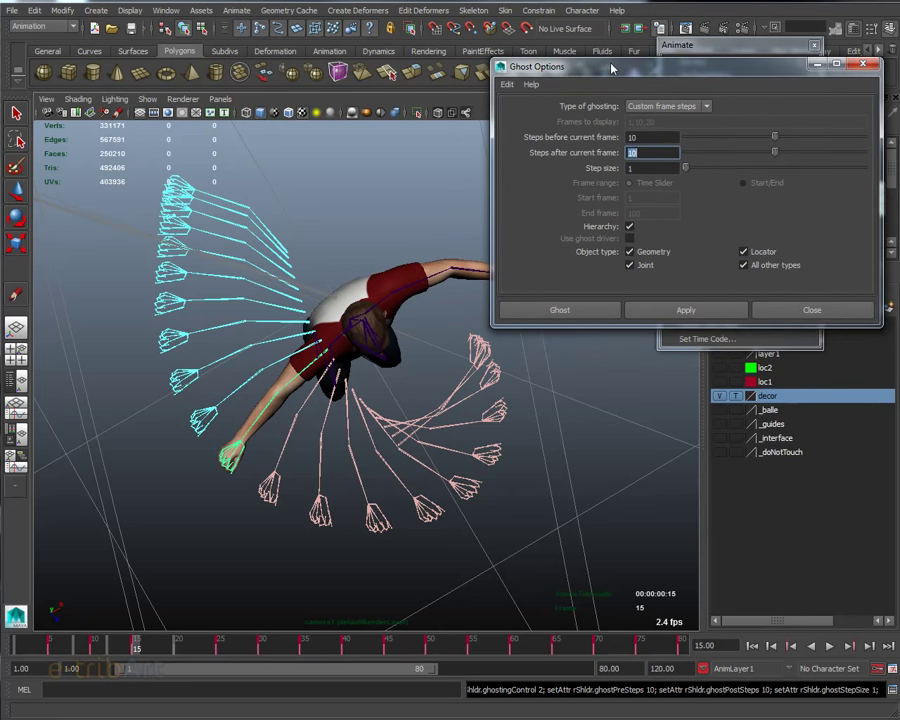
- Try step size 2 and 12 ghosts before and after, then review the swing
click(647, 168)
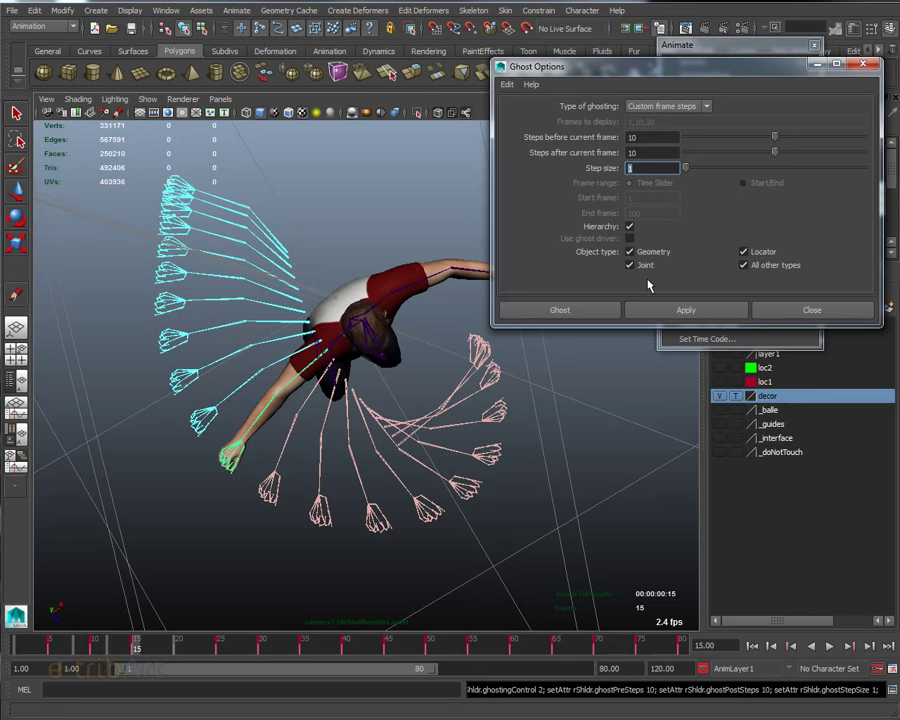
text(2)
click(634, 310)
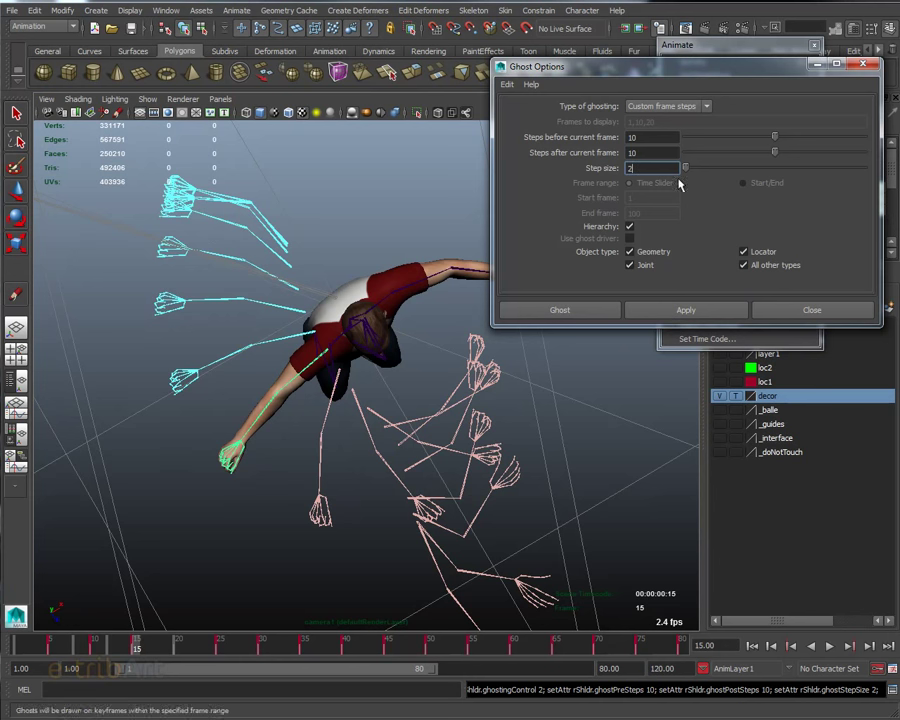
click(656, 137)
text(12)
key(Tab)
text(12)
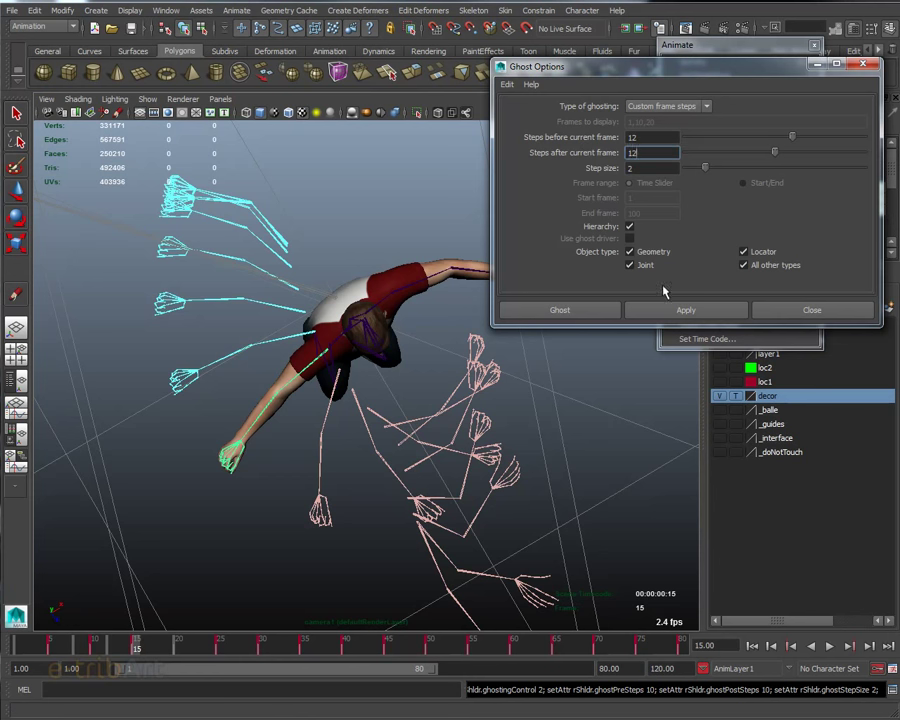
click(660, 313)
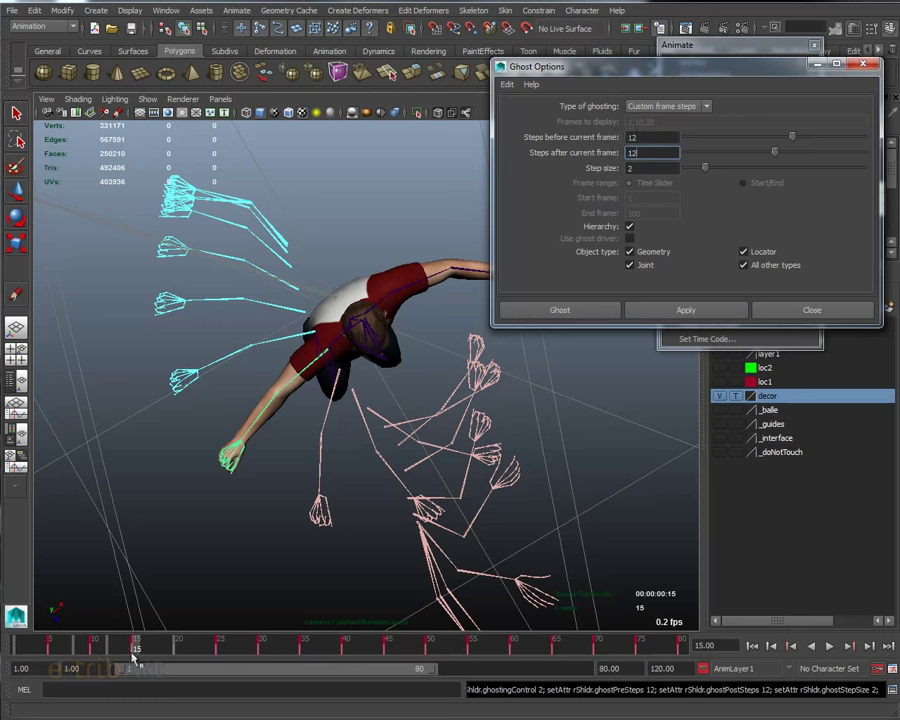
mouse_move(135, 655)
mouse_down()
mouse_move(98, 655)
mouse_move(128, 651)
mouse_up()
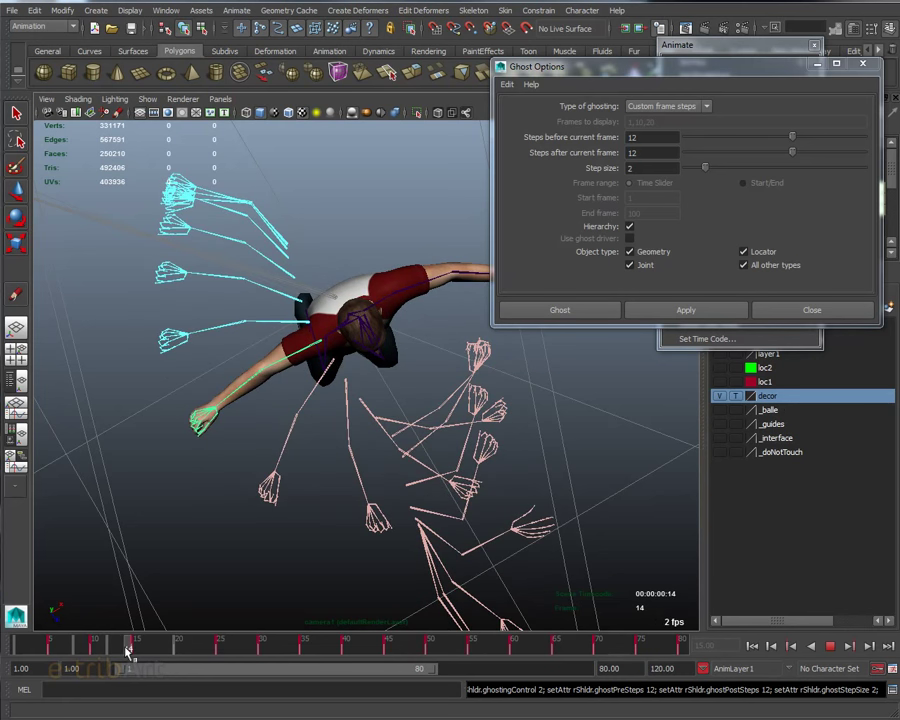
mouse_move(128, 651)
mouse_down()
mouse_move(104, 651)
mouse_move(130, 645)
mouse_up()
- Settle on 10 ghosts before and after at step size 1, then scrub to frame 14
double_click(635, 168)
text(1)
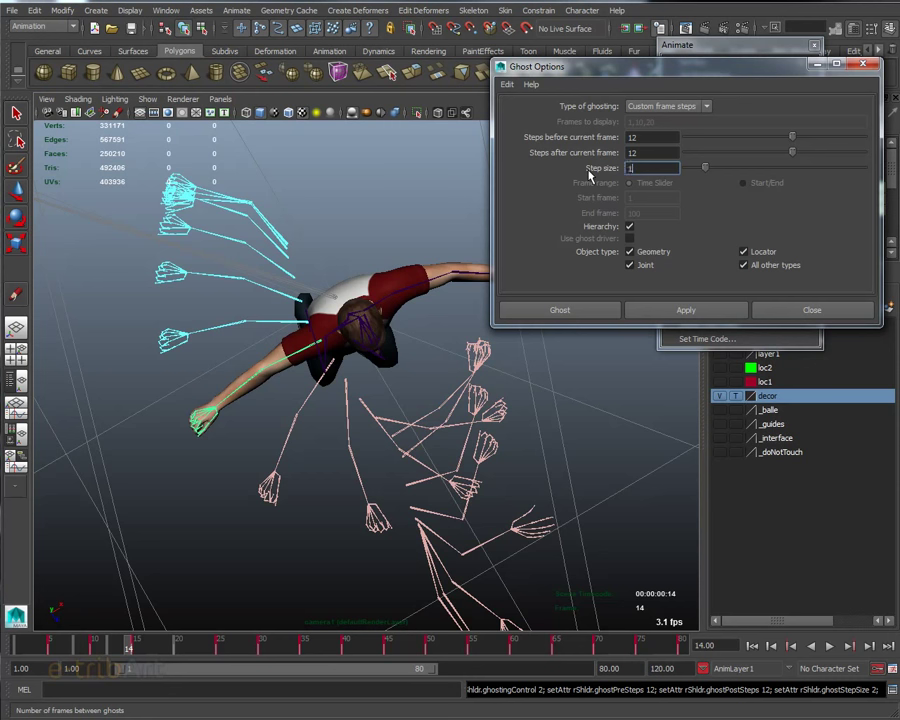
double_click(645, 137)
text(10)
key(Tab)
text(10)
key(Return)
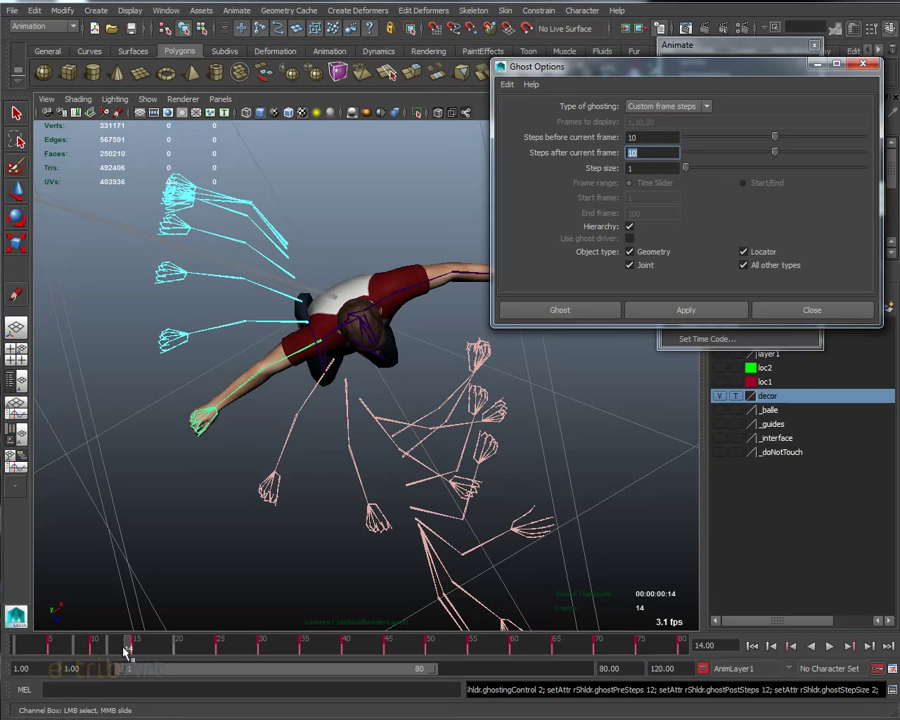
click(683, 309)
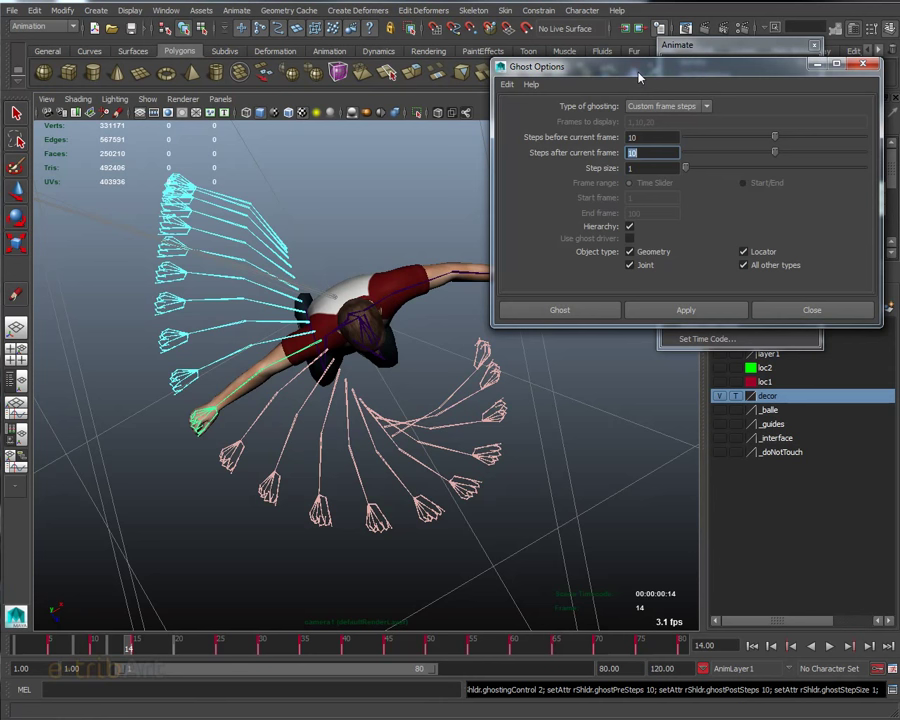
mouse_move(128, 650)
mouse_down()
mouse_move(110, 655)
mouse_move(155, 637)
mouse_up()
mouse_move(157, 636)
mouse_down()
mouse_move(110, 638)
mouse_move(130, 640)
mouse_move(127, 633)
mouse_up()
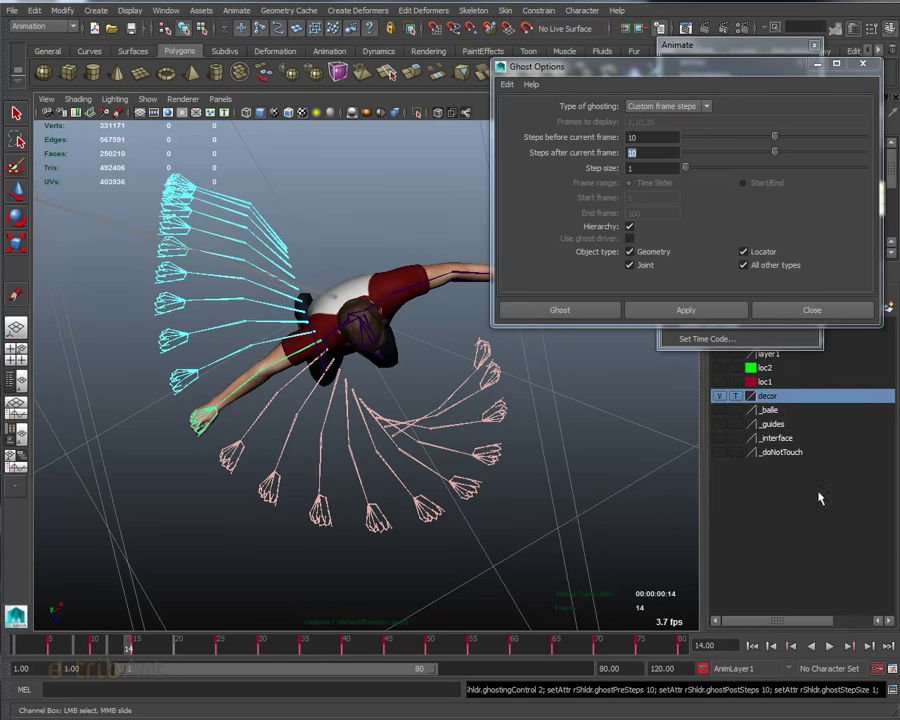
- Close Ghost Options, view through camera2, and select the right foot control
click(800, 311)
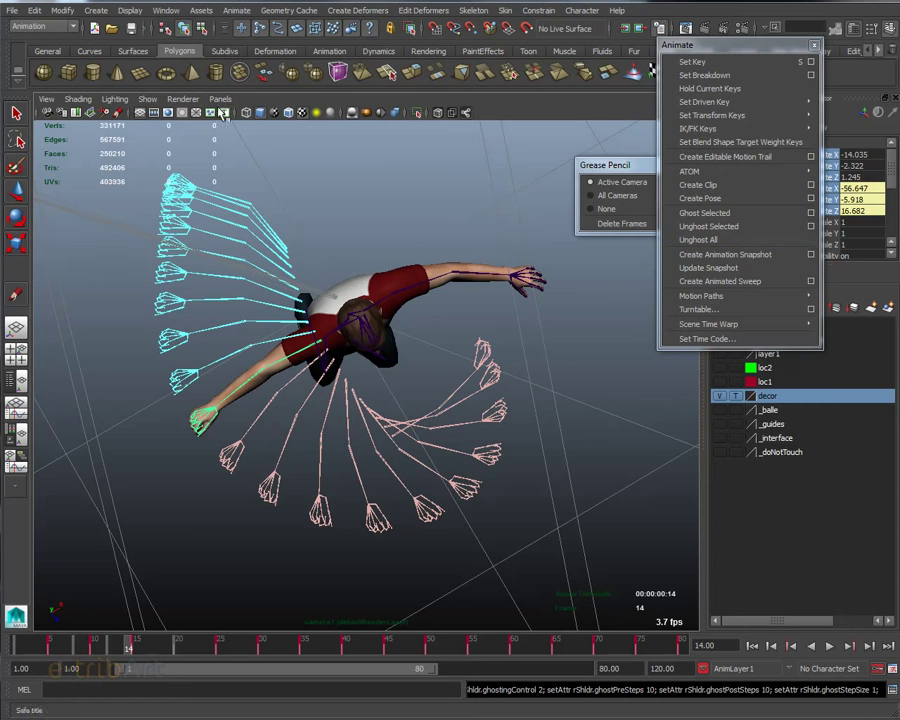
click(219, 99)
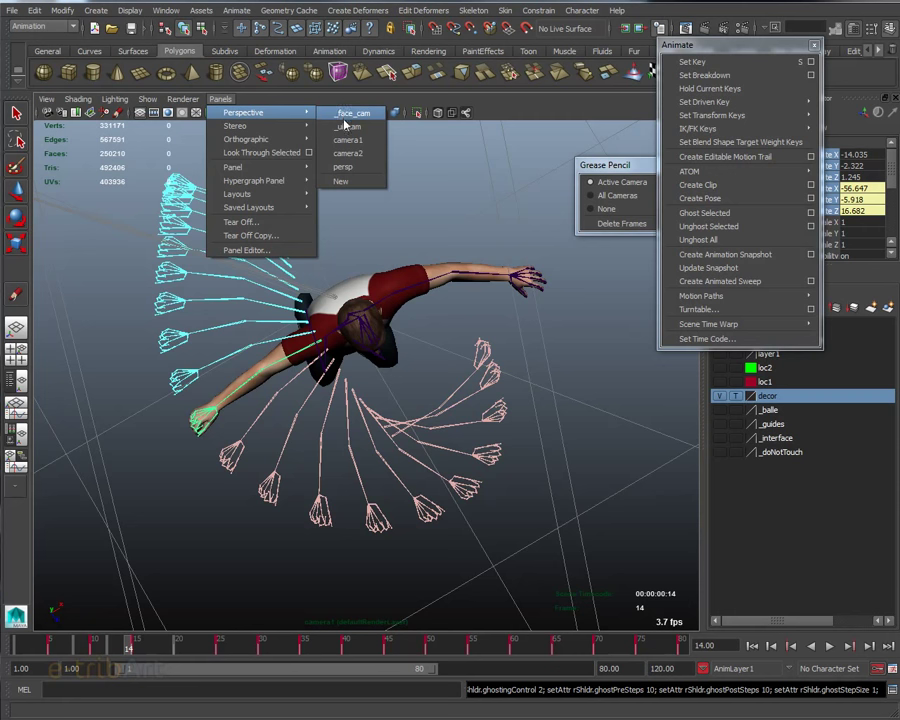
click(345, 158)
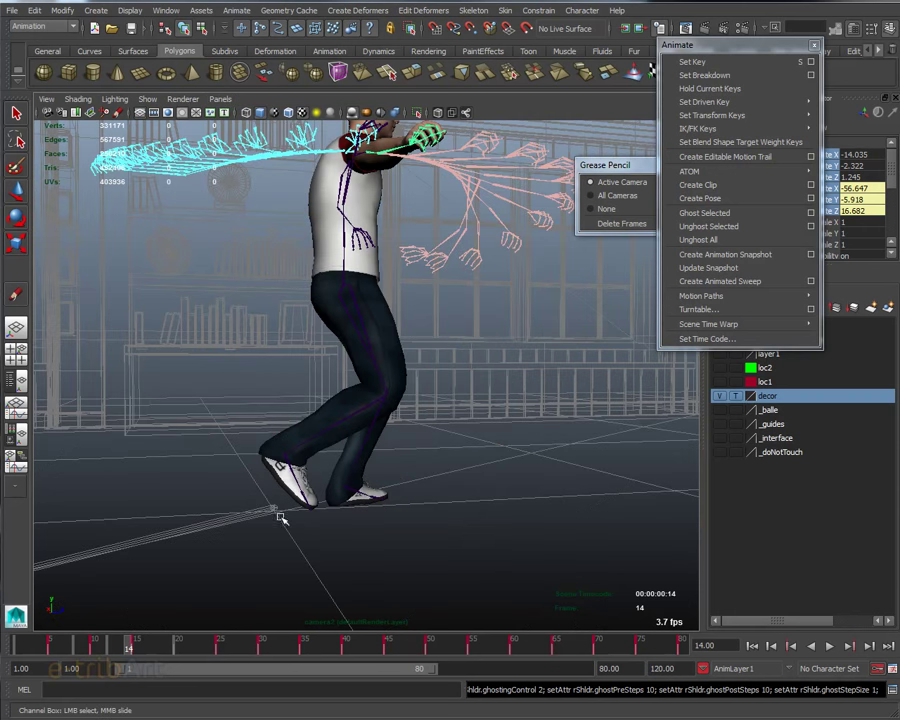
click(287, 462)
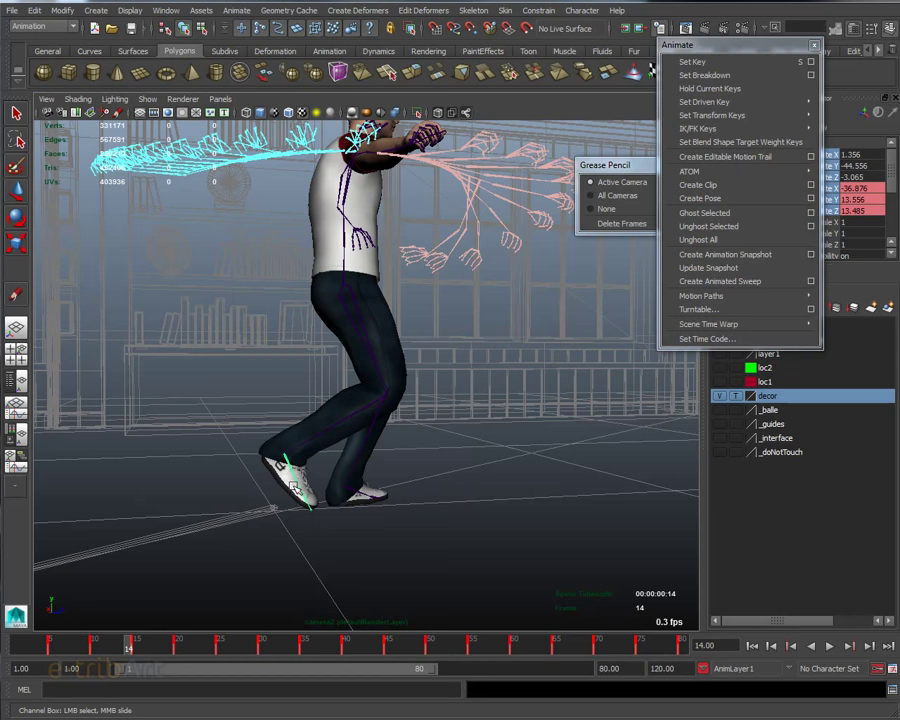
- Test ghosting the foot, unghost it with Hierarchy, then Unghost All
click(709, 214)
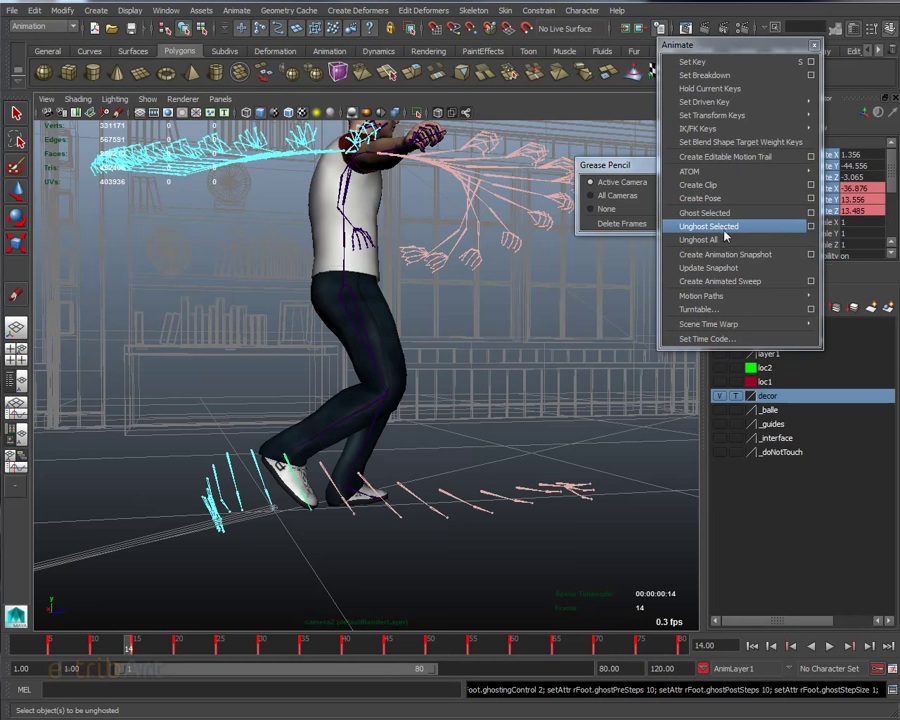
click(725, 230)
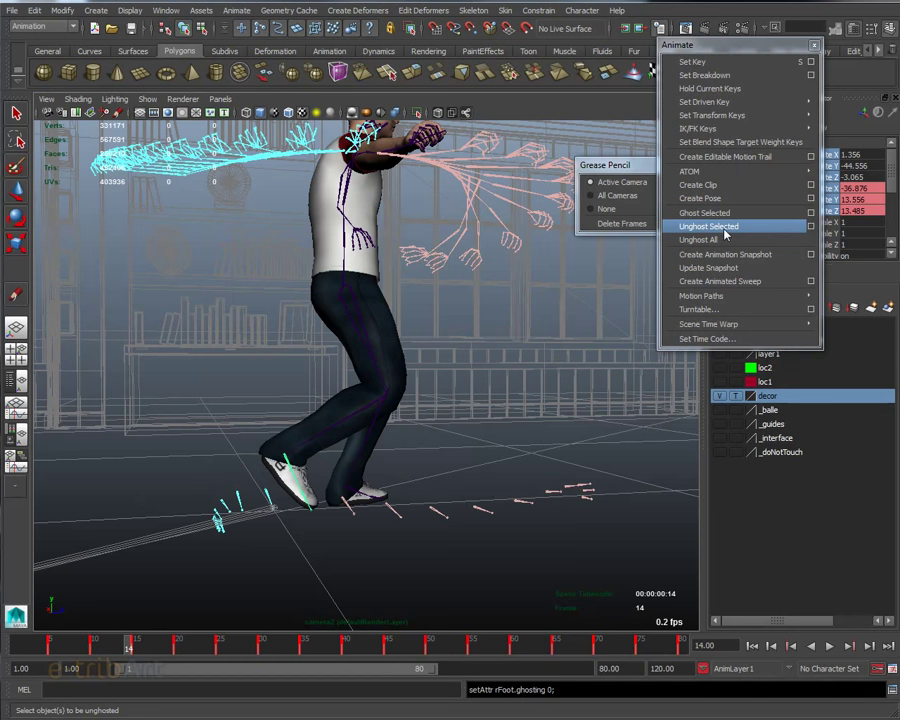
click(811, 226)
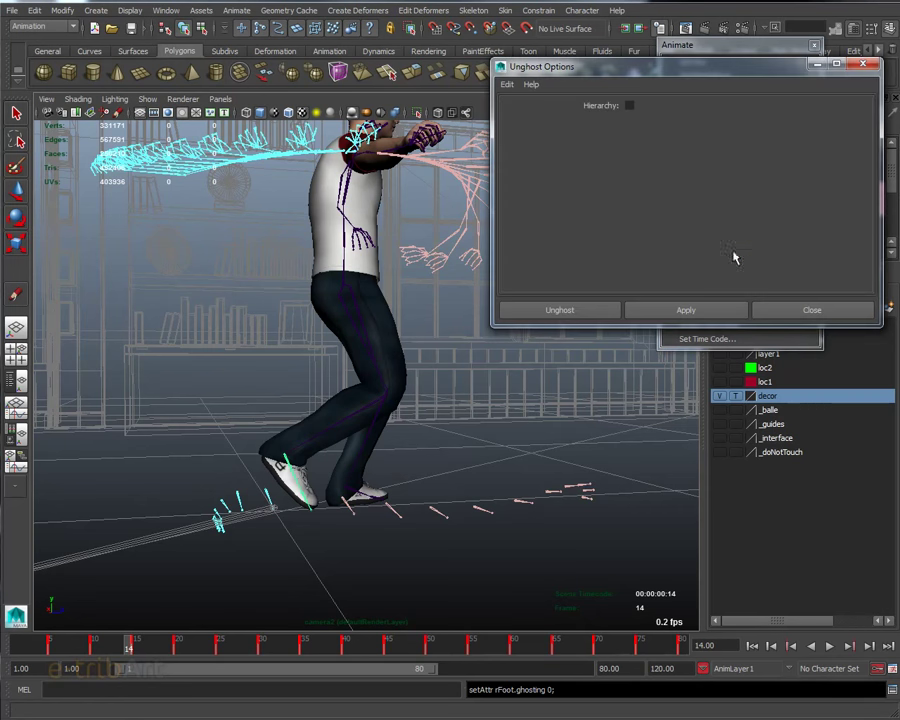
click(629, 105)
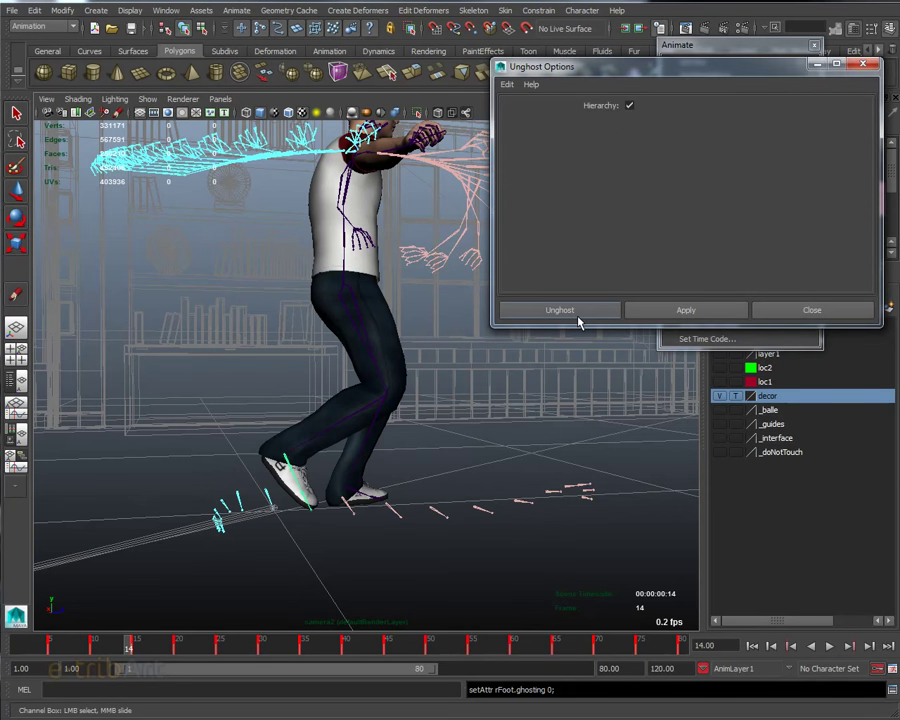
click(576, 311)
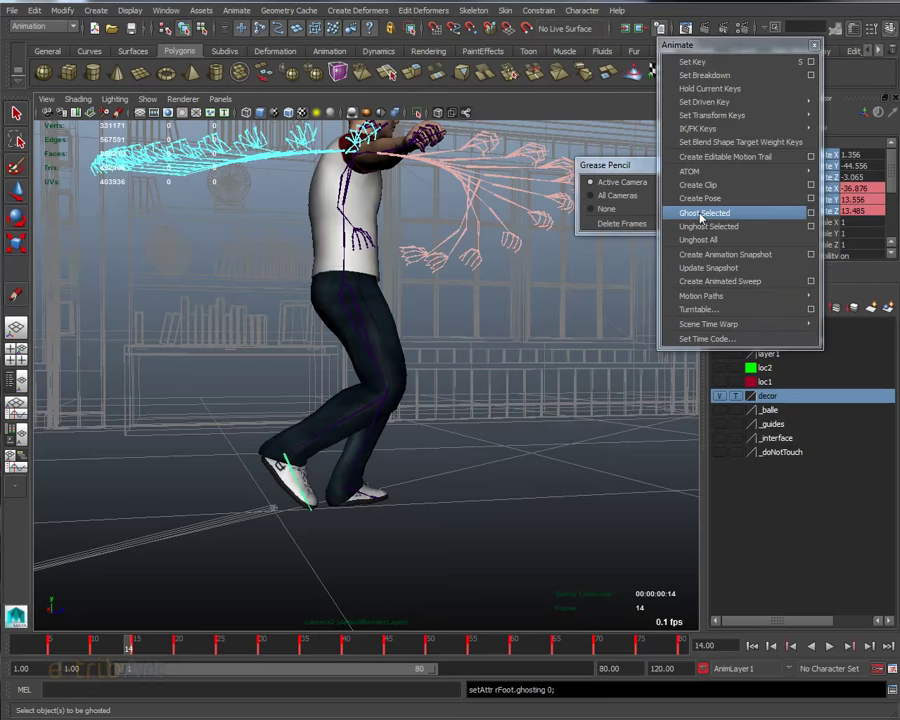
click(700, 213)
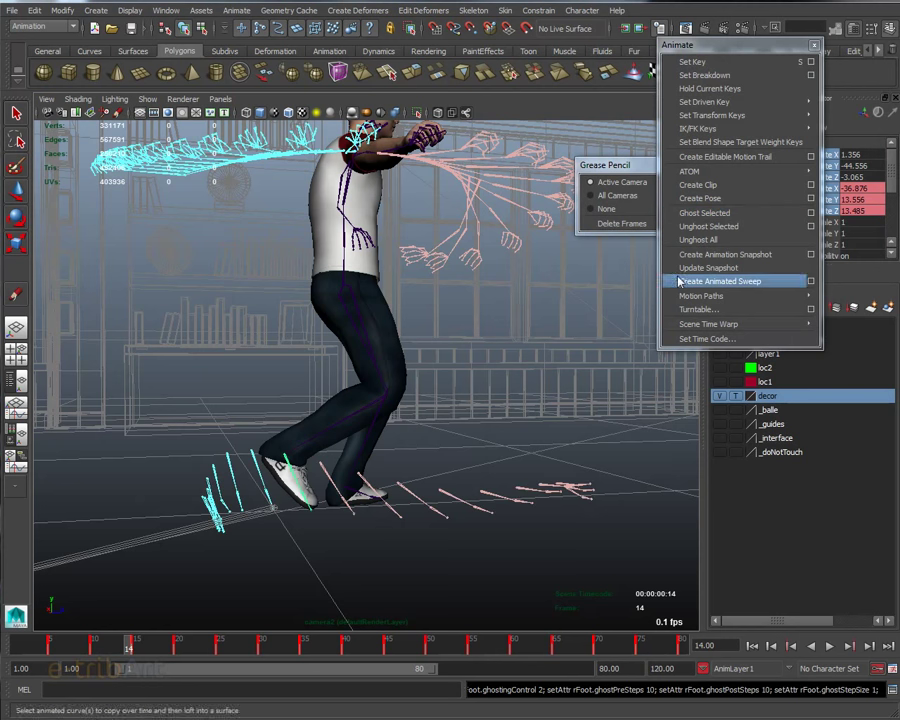
click(711, 241)
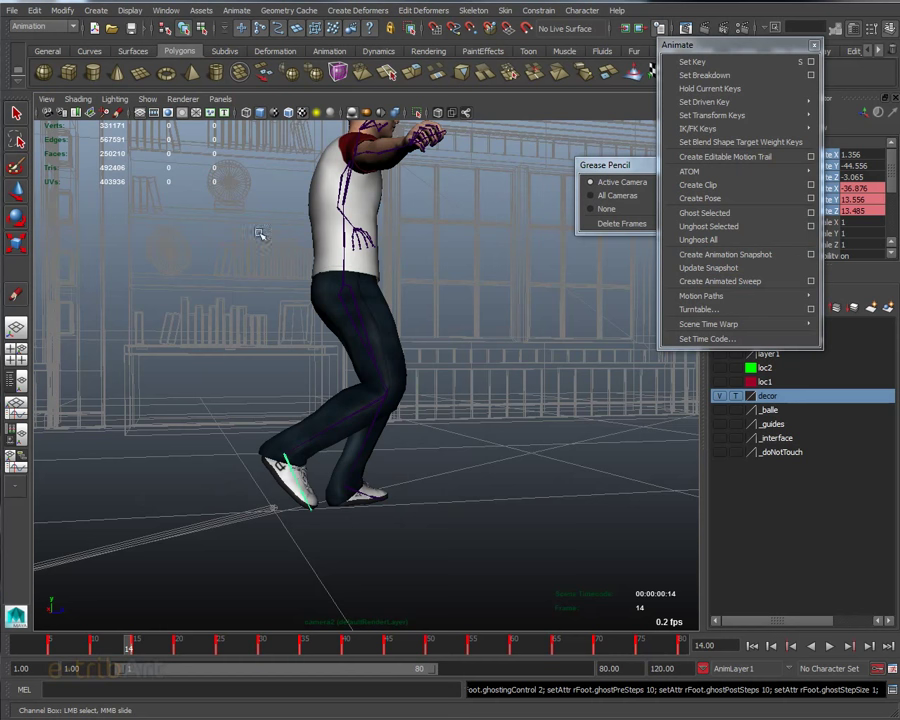
- Return to the overhead camera, ghost the left arm chain, and scrub frames 14–16
click(220, 99)
mouse_move(243, 112)
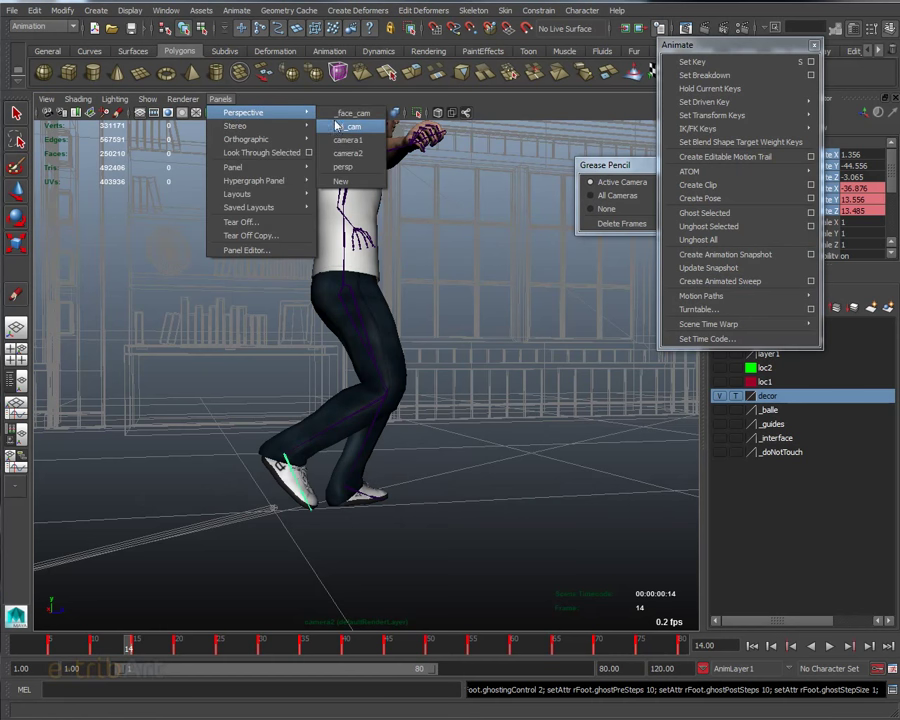
click(355, 153)
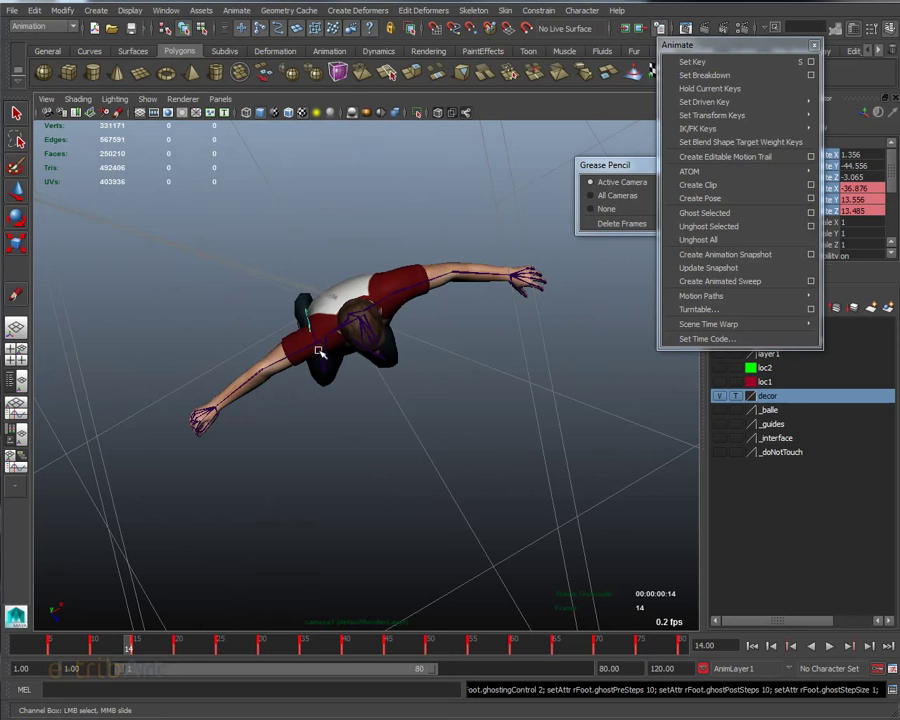
click(312, 350)
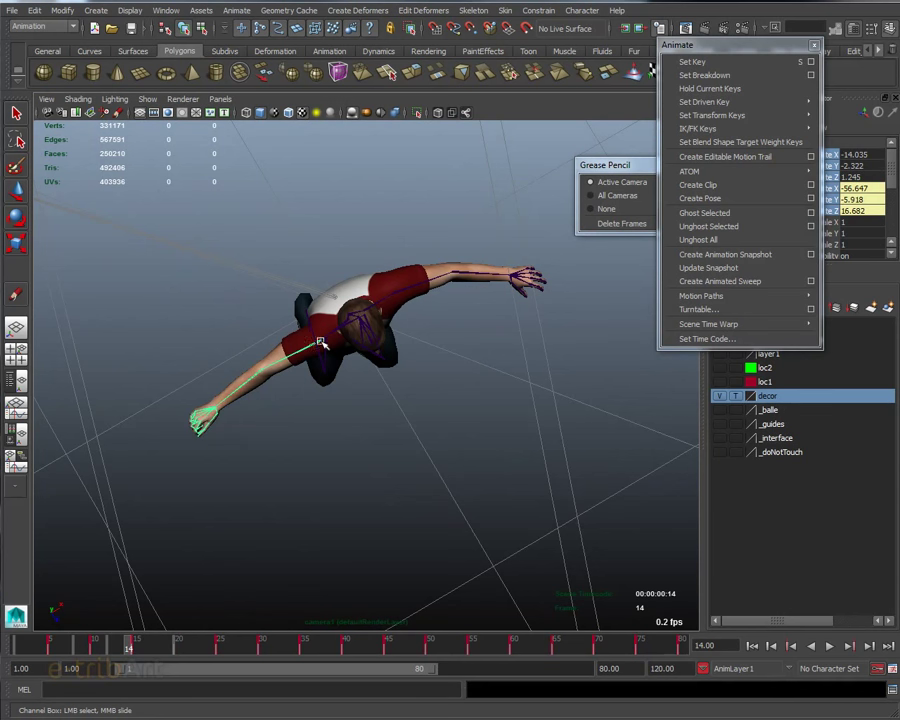
click(706, 214)
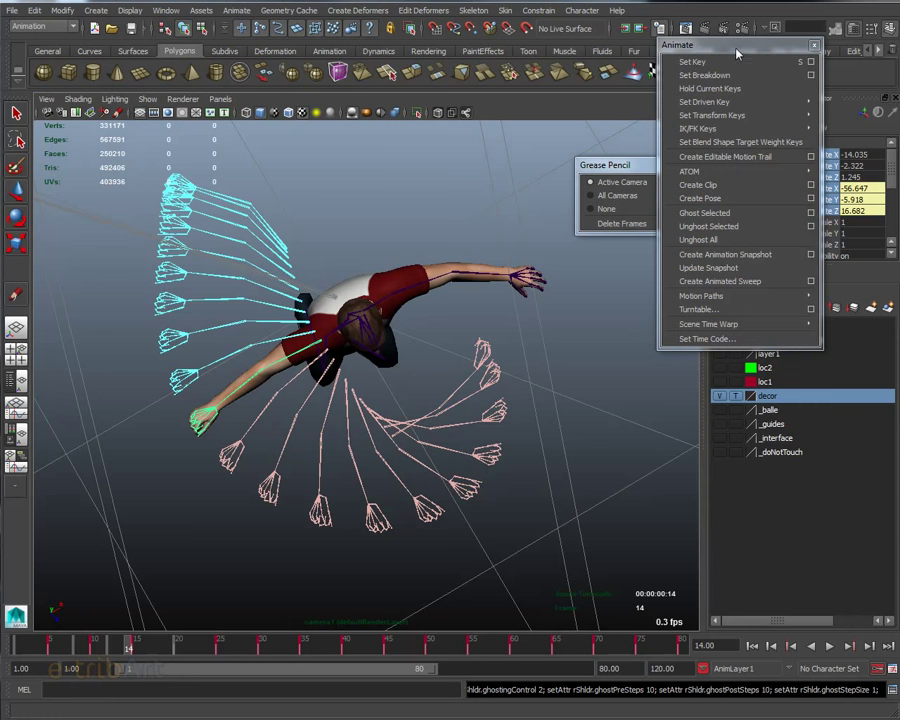
drag(737, 53, 675, 70)
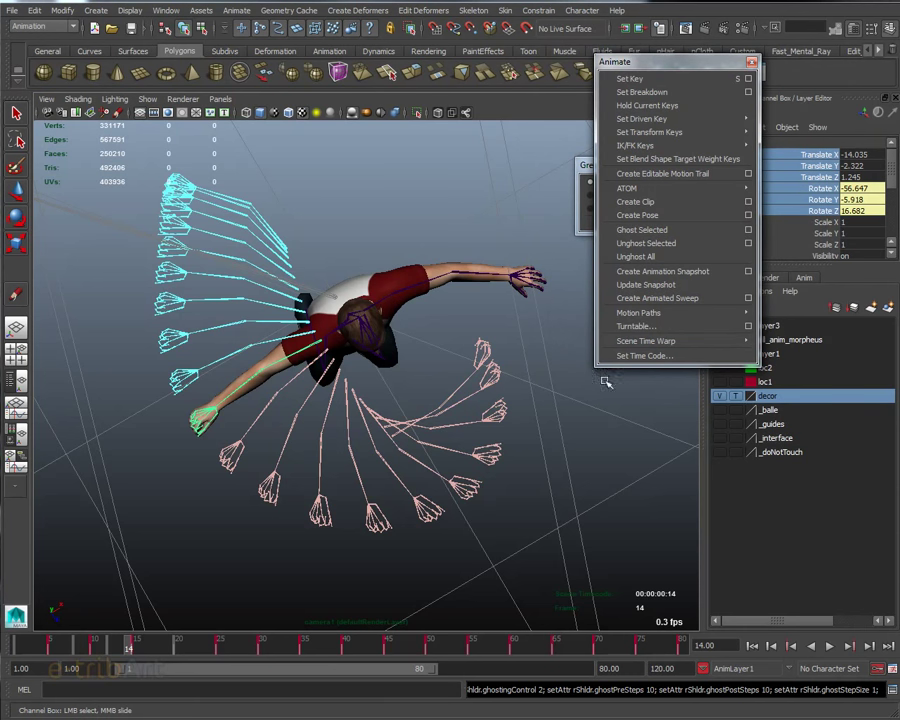
mouse_move(131, 651)
mouse_down()
mouse_move(145, 645)
mouse_move(128, 645)
mouse_up()
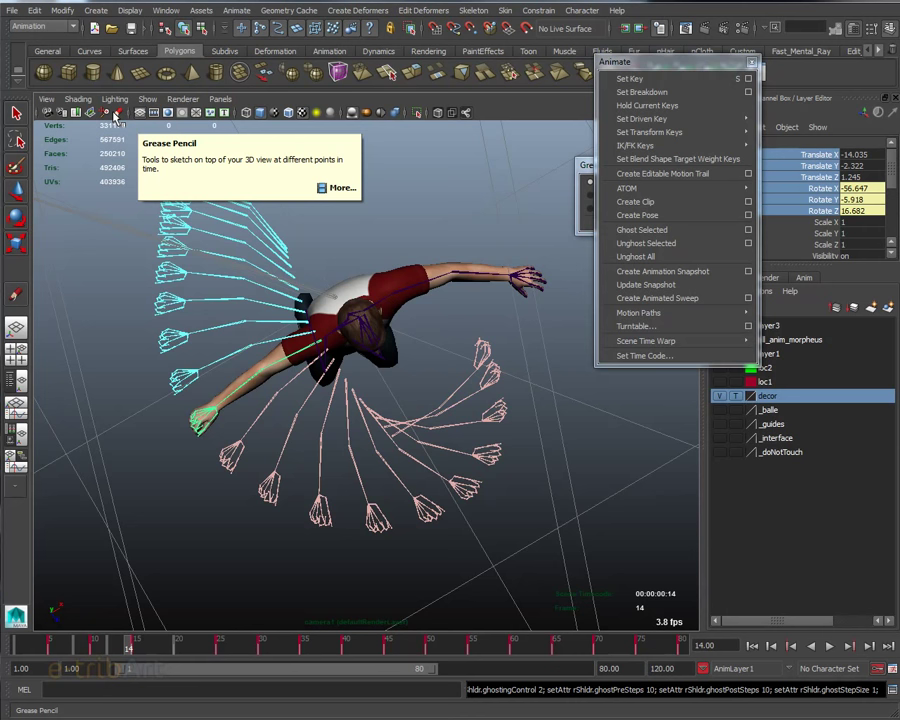
- Reopen the Grease Pencil toolbar, nudge its window, and scrub the animation to frame 15
click(115, 117)
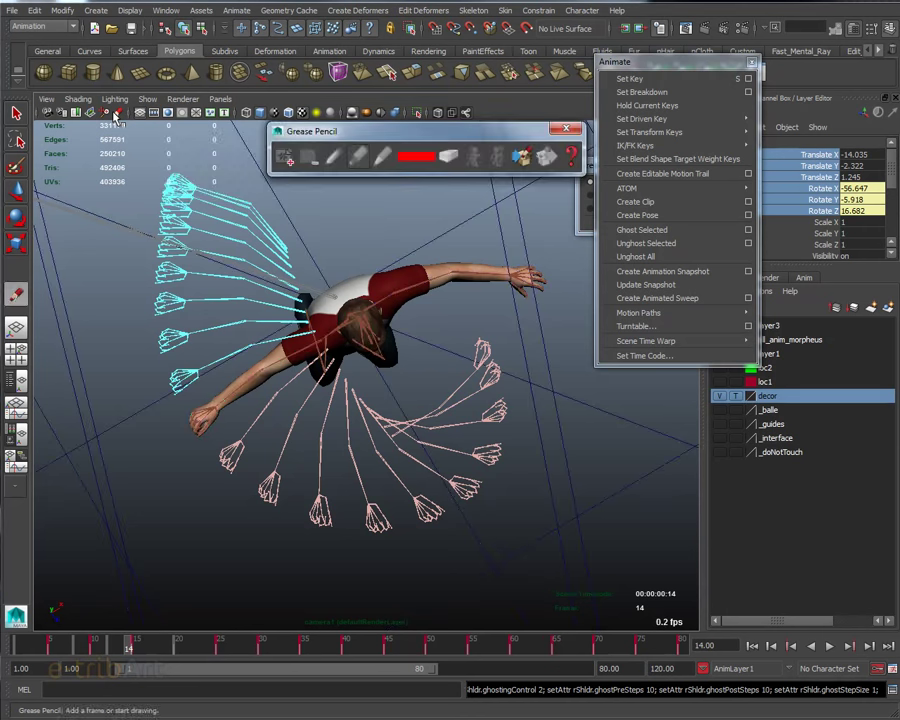
drag(307, 137, 297, 124)
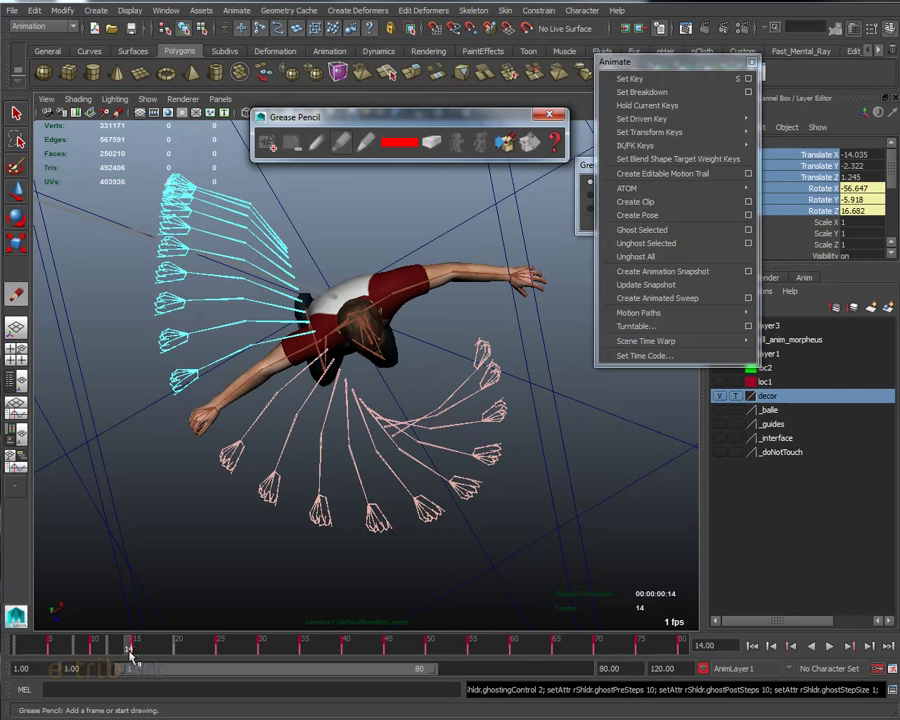
drag(132, 650, 13, 652)
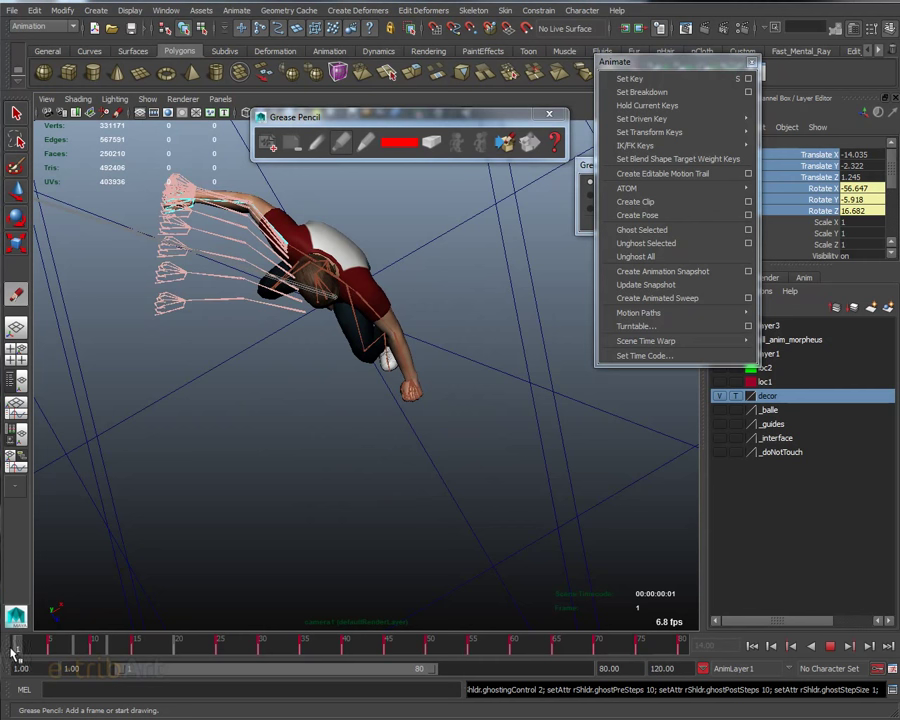
mouse_move(13, 652)
mouse_down()
mouse_move(128, 651)
mouse_move(137, 663)
mouse_up()
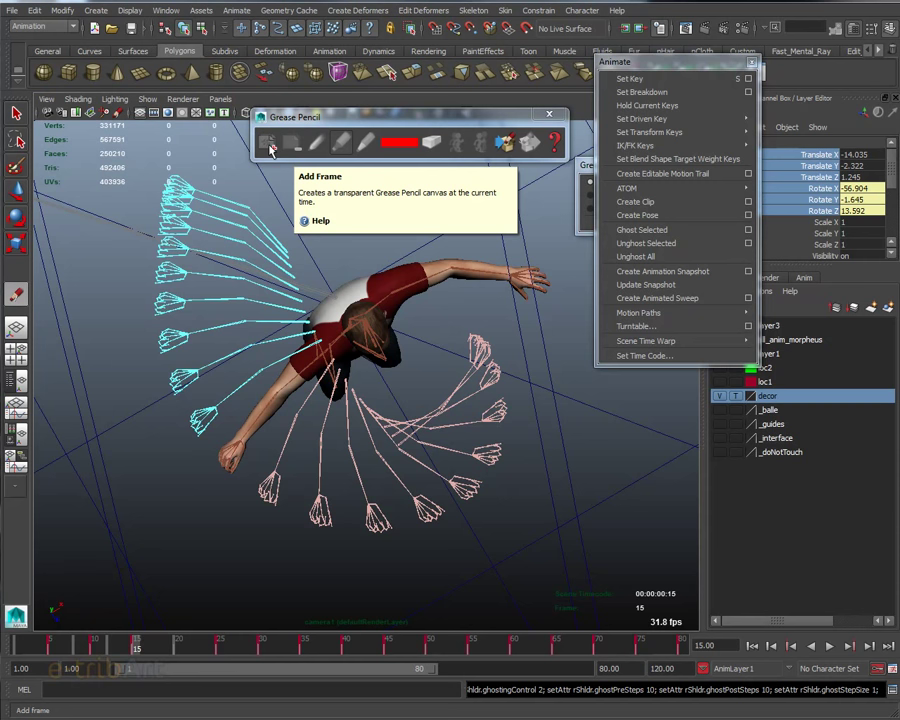
- Add a frame at 15, set dark green (hue ~123, V 0.601), and choose Marker
click(268, 146)
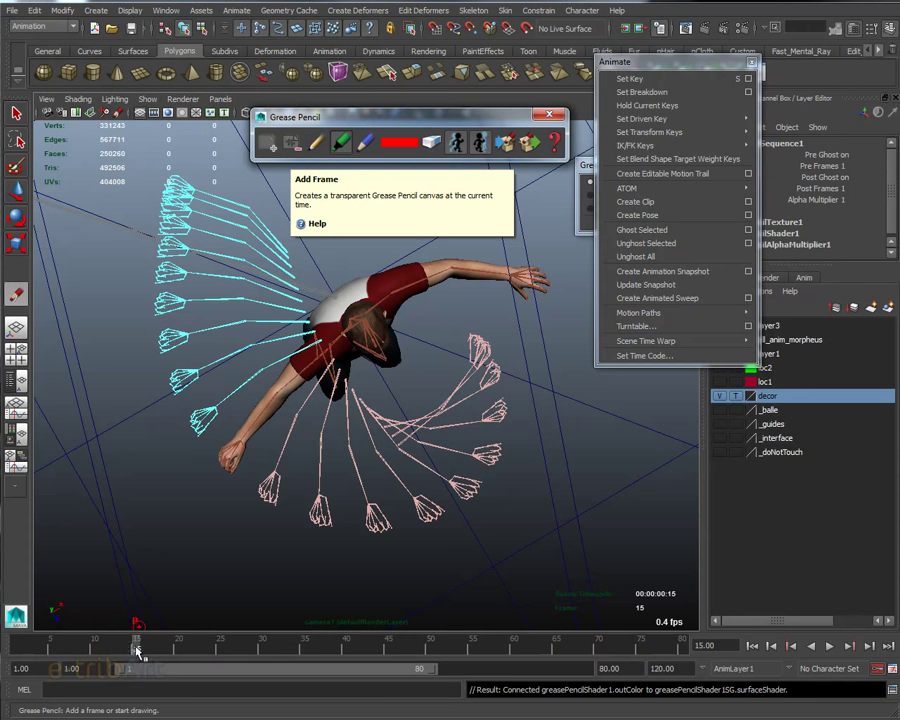
mouse_move(138, 651)
mouse_down()
mouse_move(153, 649)
mouse_move(138, 652)
mouse_up()
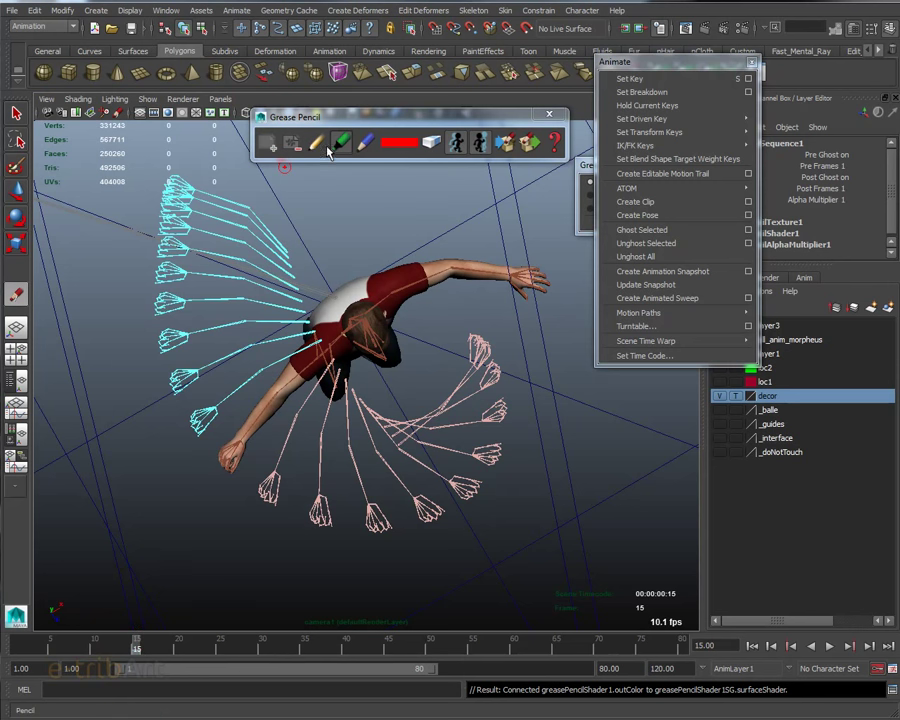
click(397, 146)
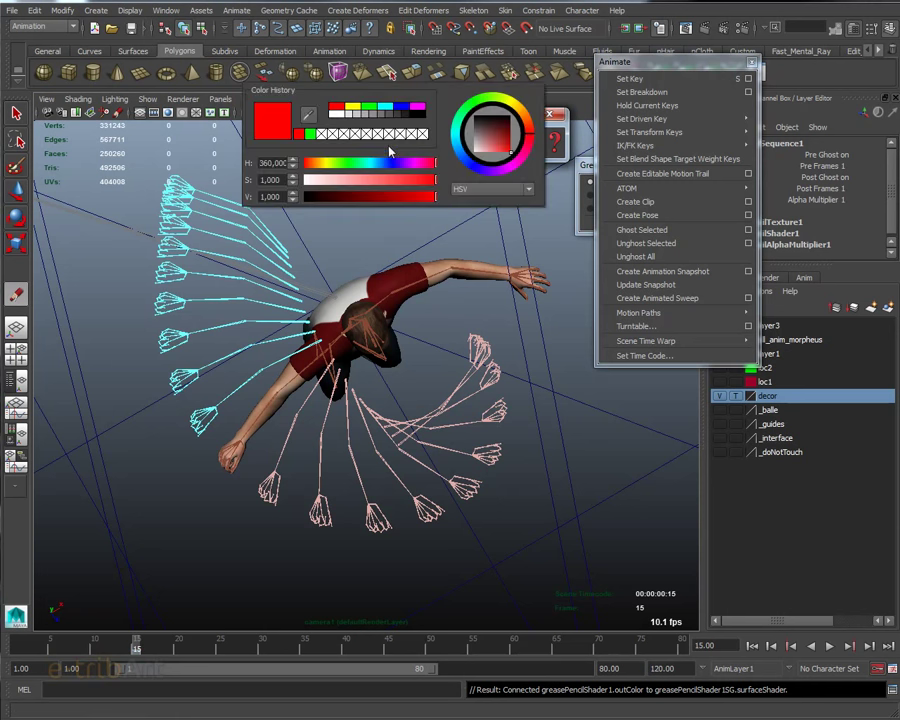
click(350, 163)
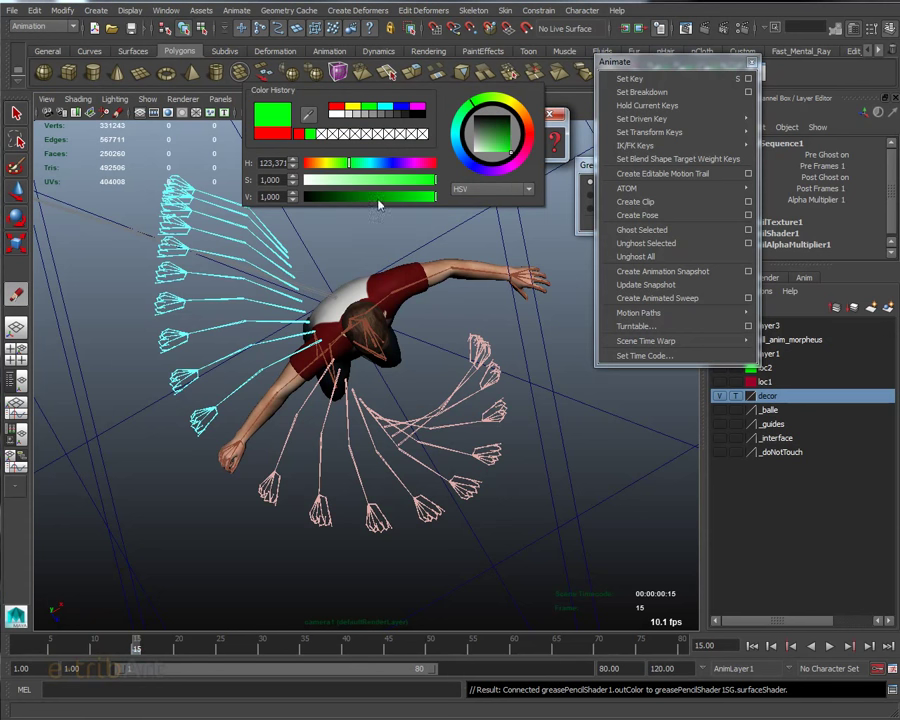
click(383, 197)
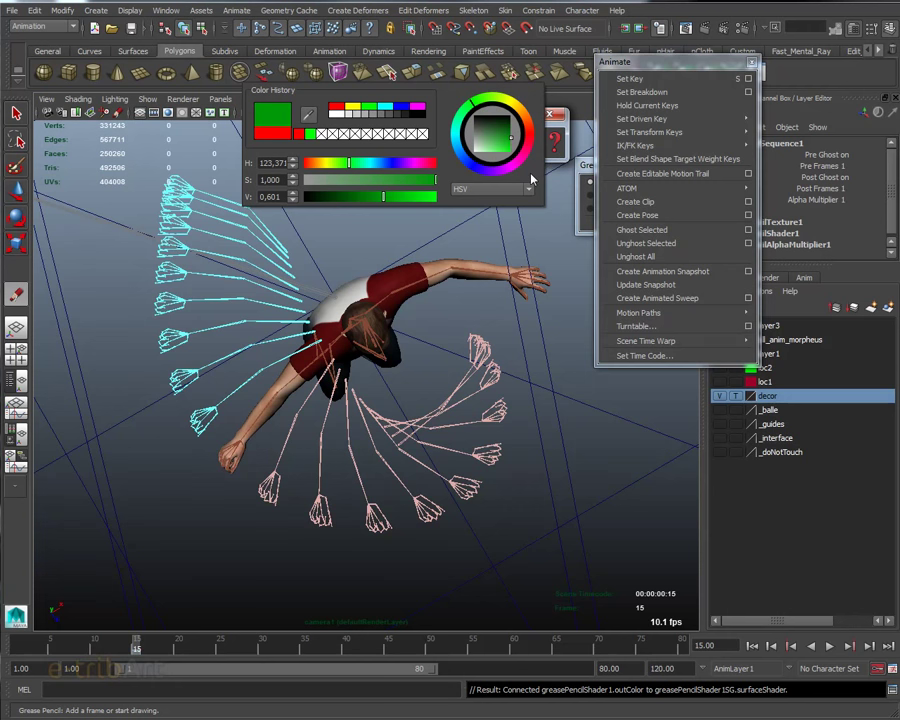
click(398, 114)
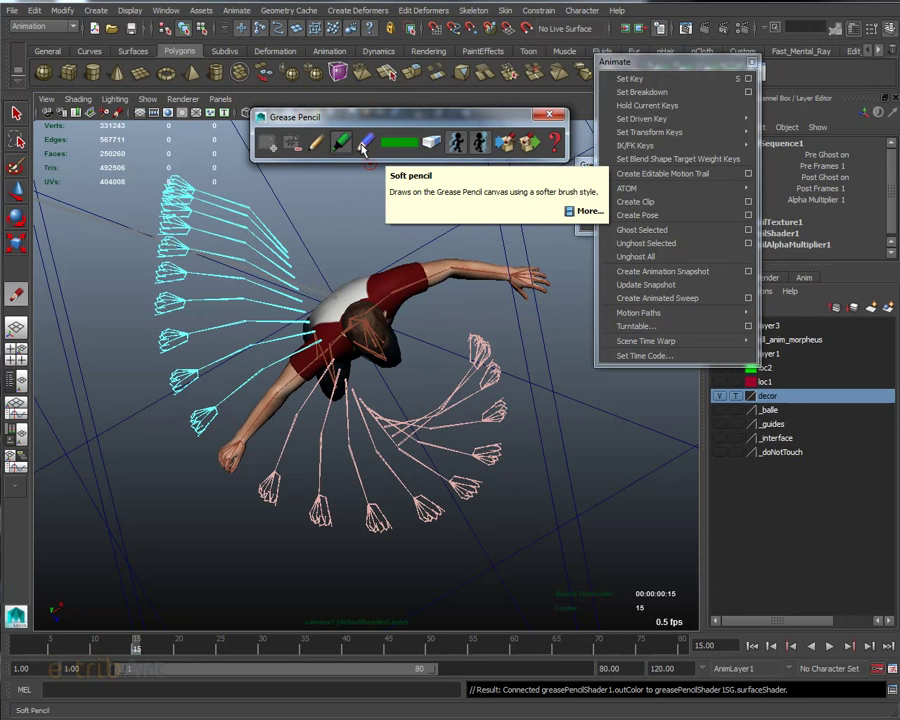
click(342, 146)
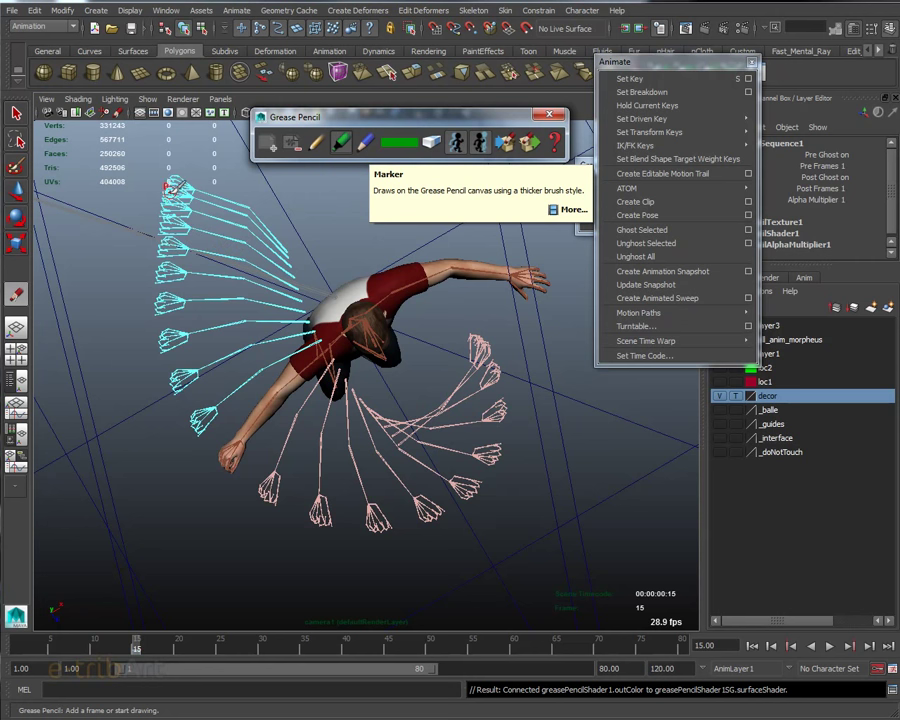
- At frame 15, draw a thick green arc from the cyan ghost tips, curving up along the pink ghosts
mouse_move(165, 182)
mouse_down()
mouse_move(200, 183)
mouse_move(177, 179)
mouse_up()
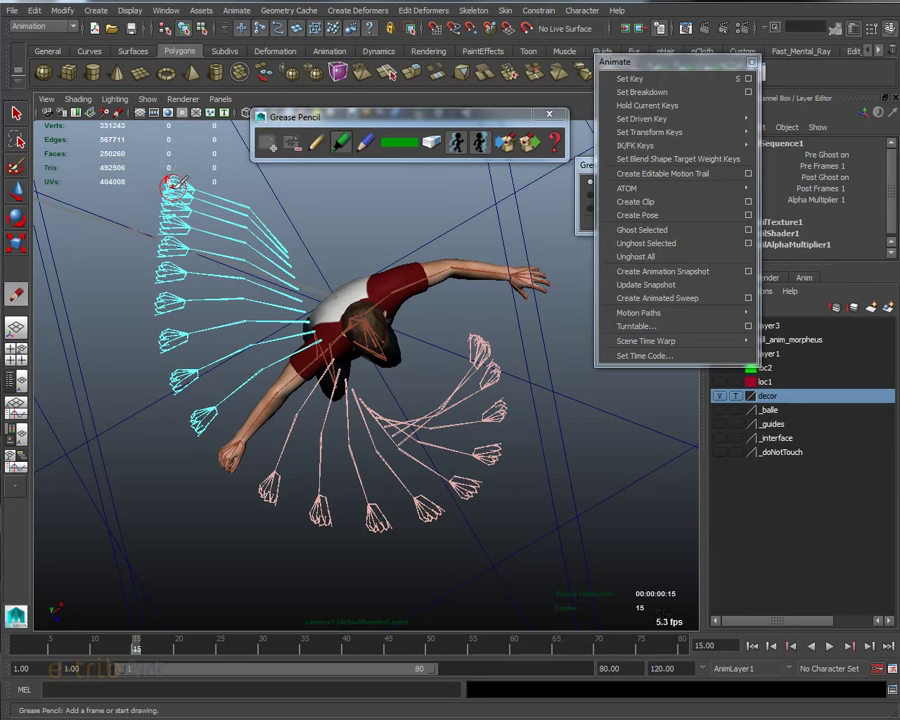
mouse_move(177, 179)
mouse_down()
mouse_move(168, 343)
mouse_move(205, 462)
mouse_move(348, 512)
mouse_move(455, 492)
mouse_move(498, 428)
mouse_up()
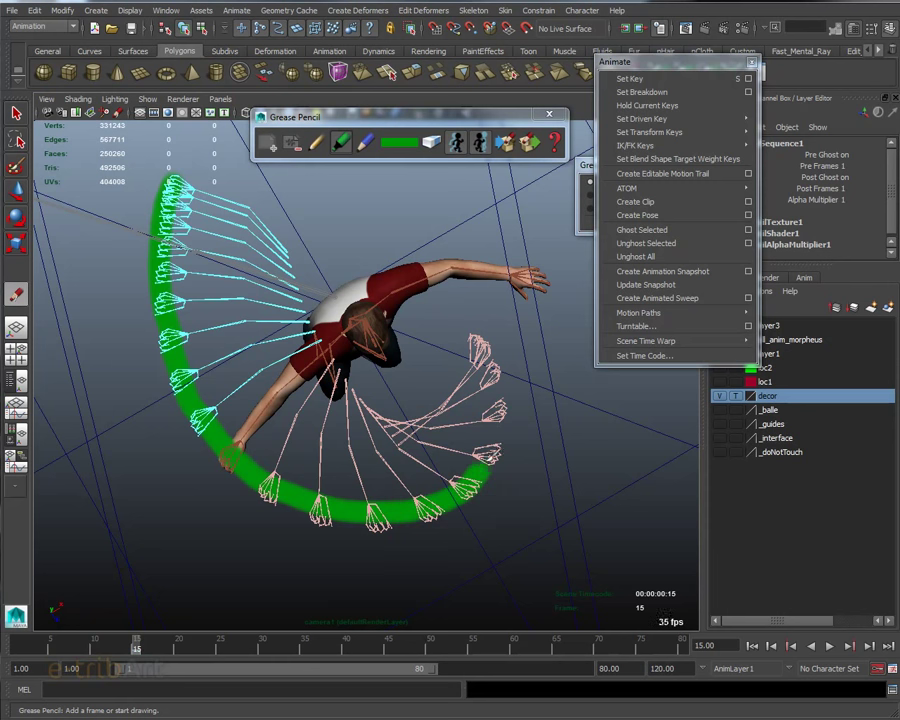
drag(498, 430, 478, 338)
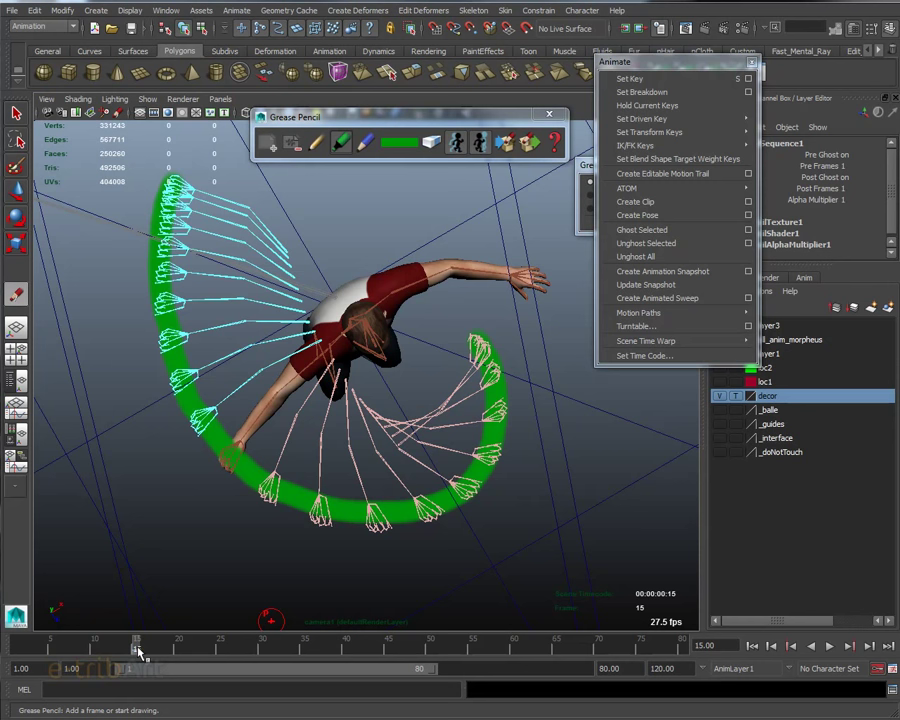
- Scrub and play back the animation to review the green arc, finishing at frame 1
drag(141, 655, 43, 660)
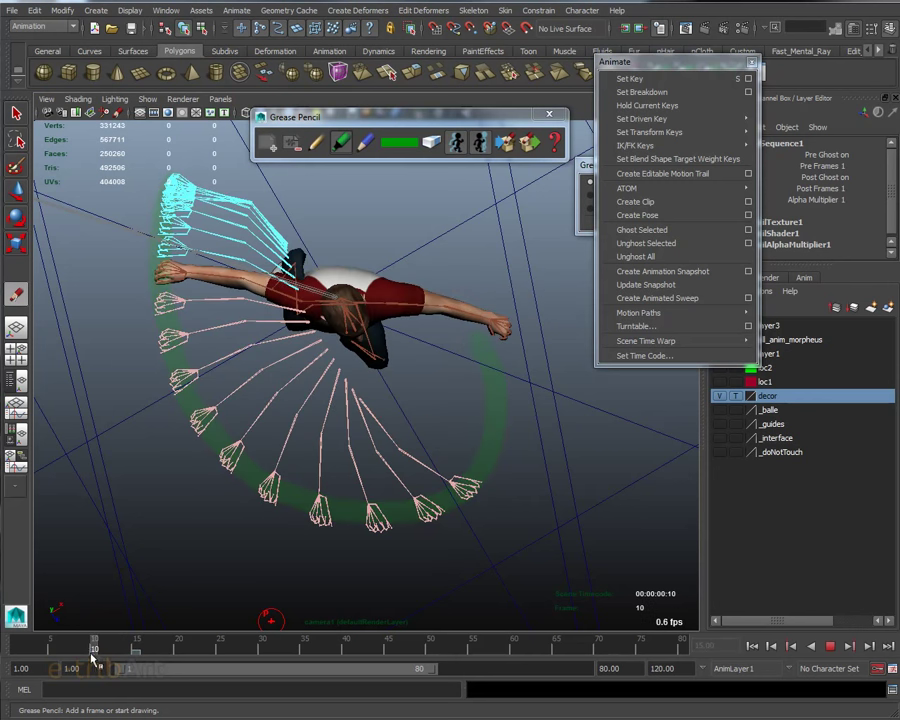
key(alt+v)
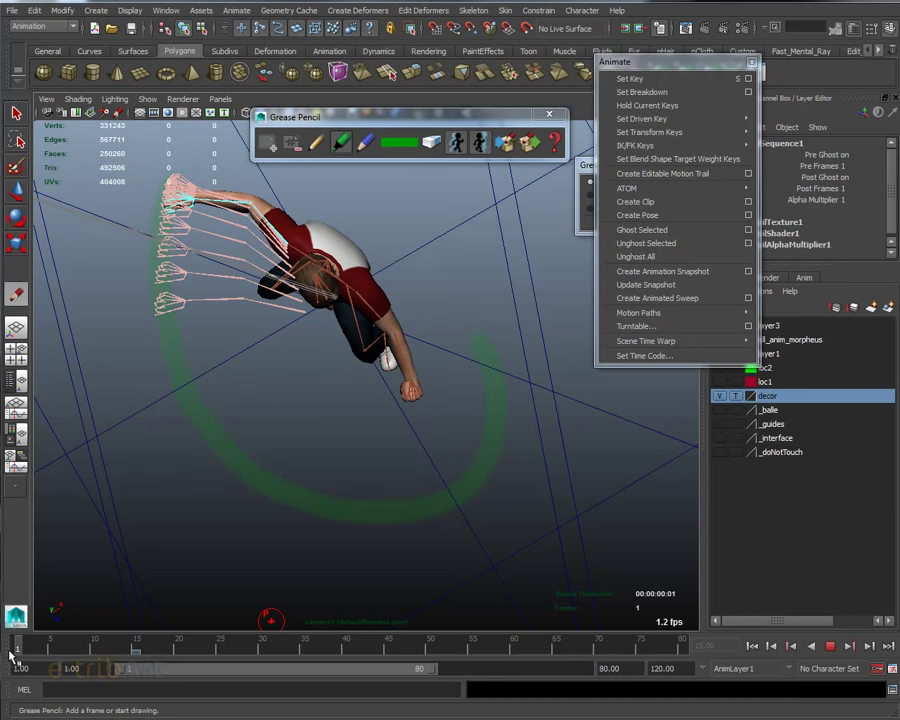
mouse_move(26, 648)
mouse_down()
mouse_move(153, 663)
mouse_move(139, 680)
mouse_up()
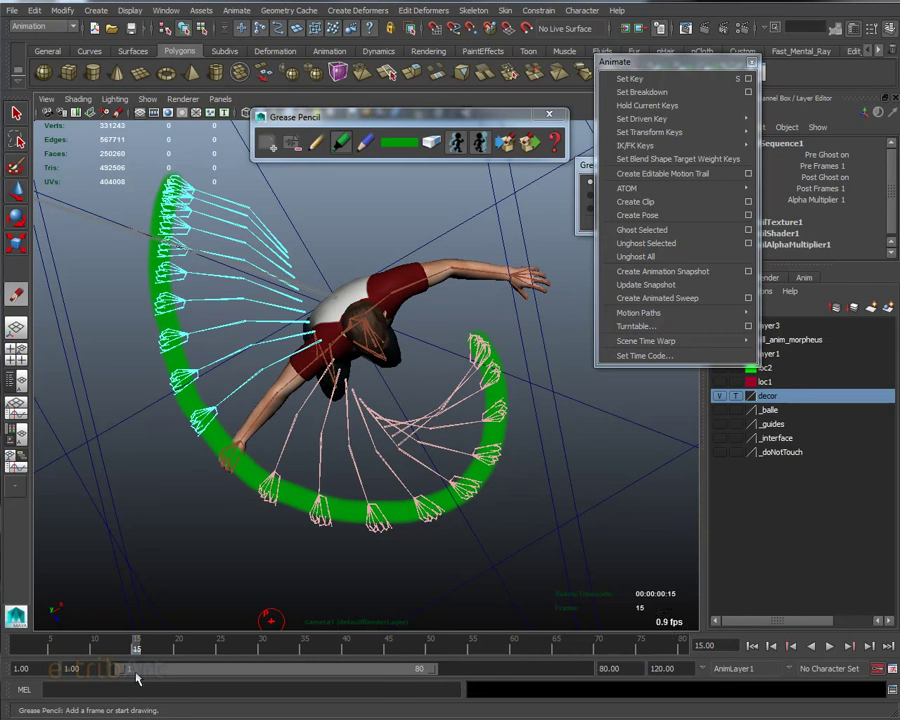
drag(137, 655, 13, 660)
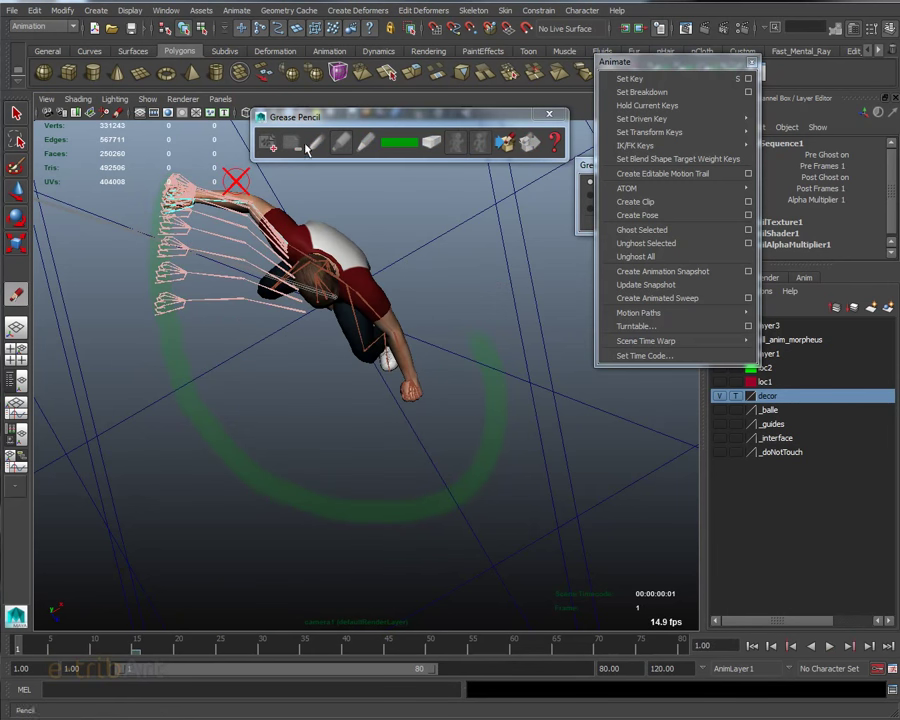
- Add a grease-pencil frame at frame 1 and draw a green downward arrow beside the top ghosts
click(267, 143)
click(341, 142)
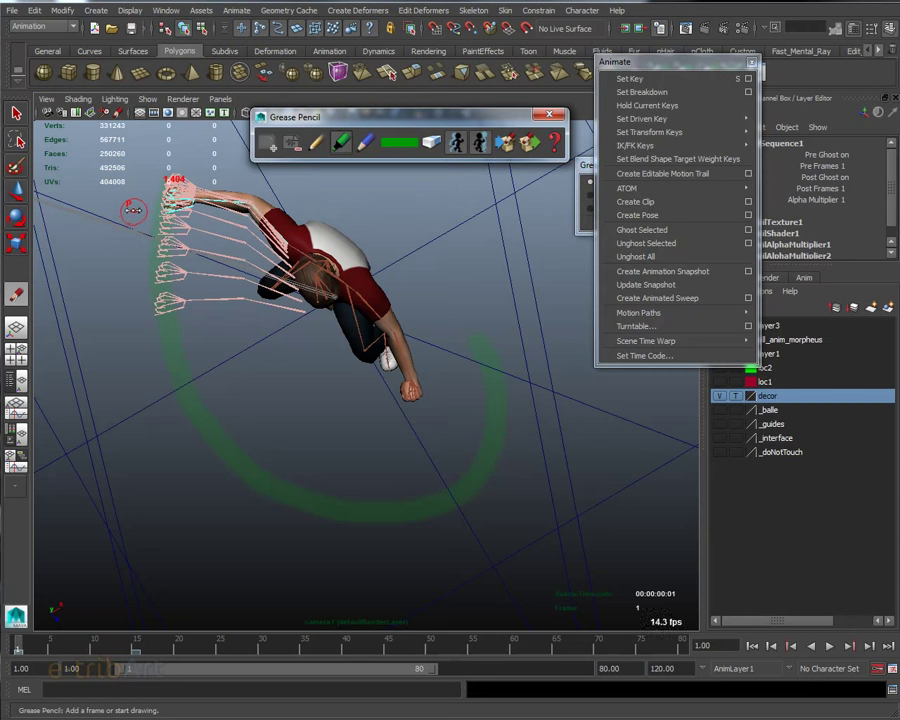
mouse_move(134, 181)
mouse_down()
mouse_move(126, 262)
mouse_move(148, 243)
mouse_up()
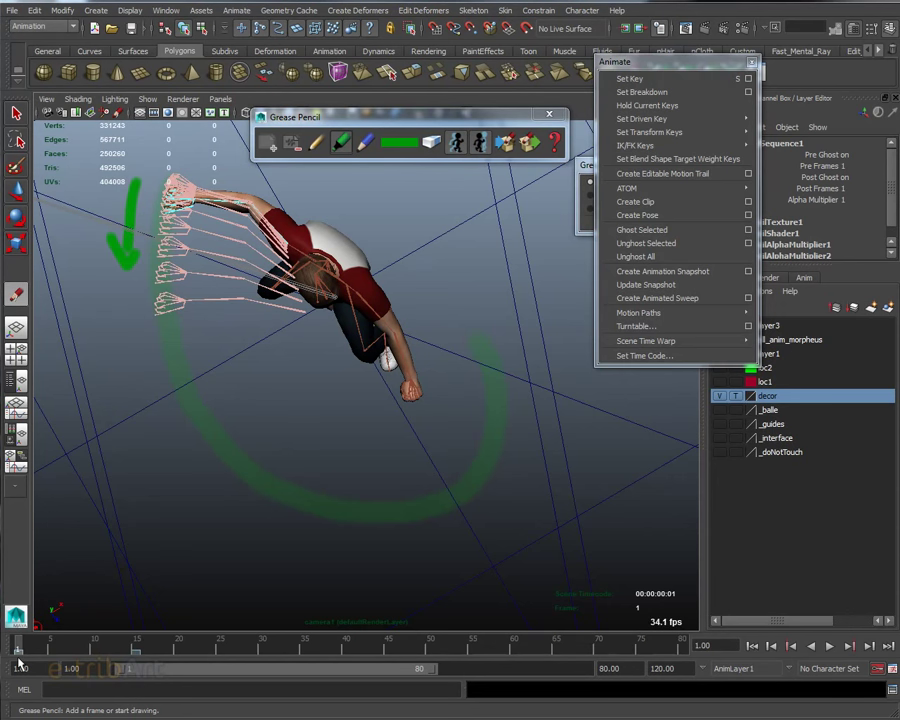
- Play the animation twice and scrub back a few frames to check the arrow
key(alt+v)
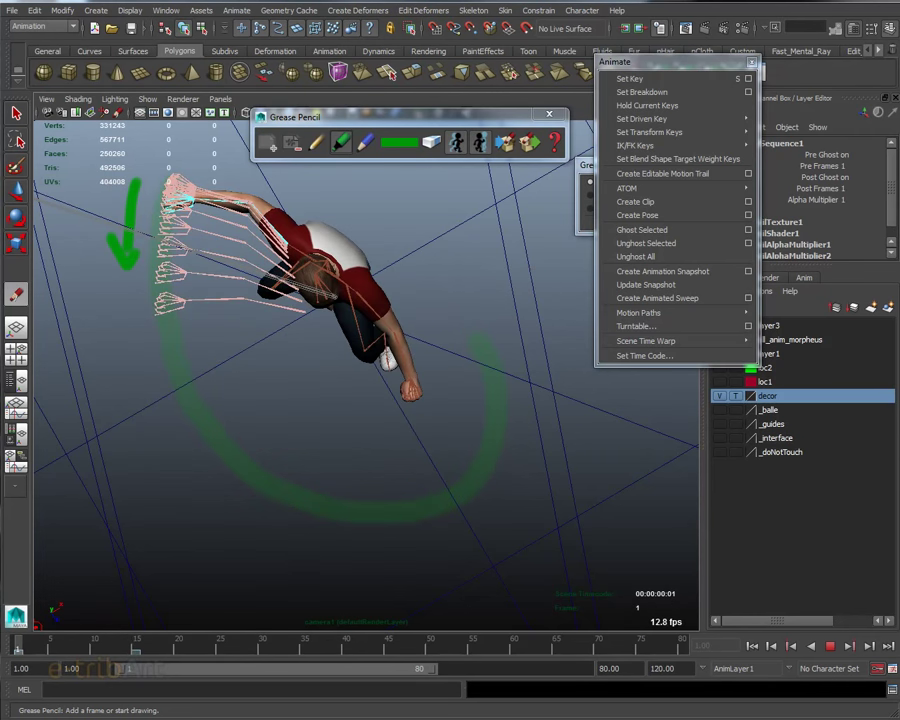
key(alt+v)
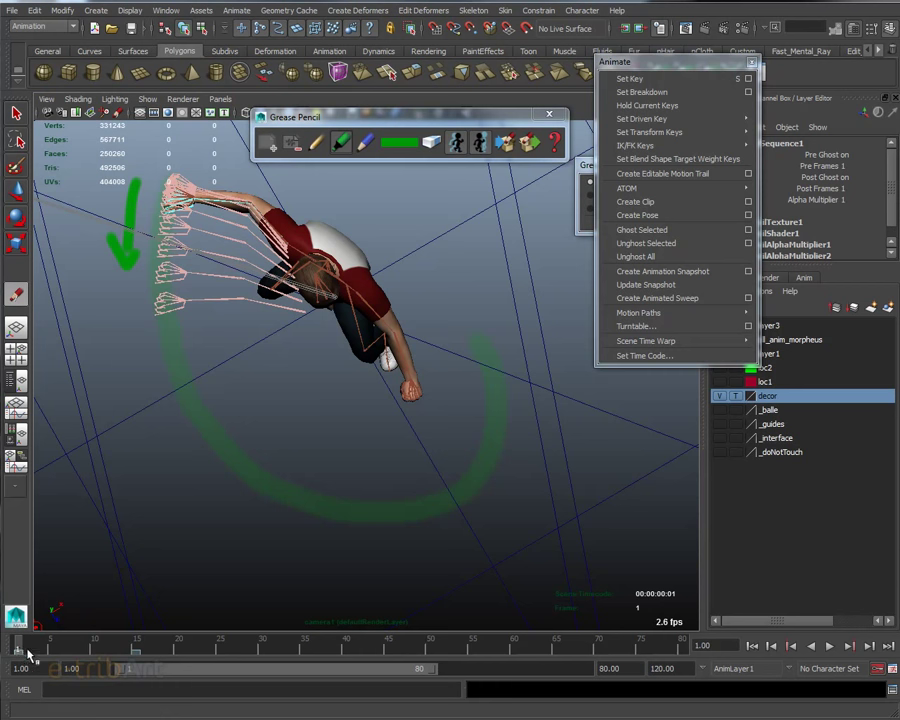
key(alt+v)
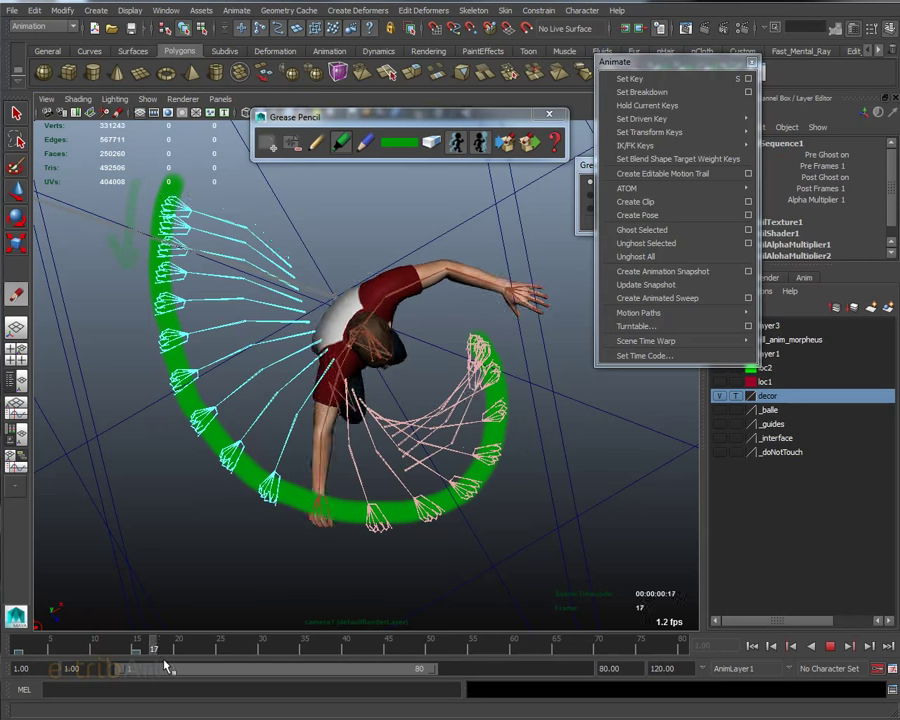
drag(203, 667, 16, 657)
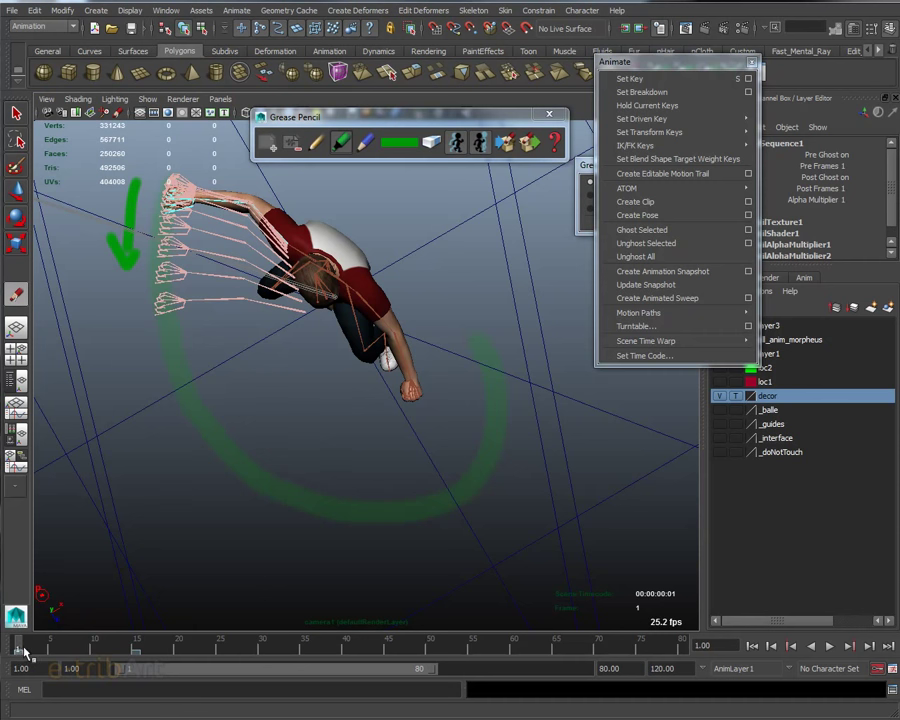
- Draw green downward arrows lower along the swing at frames 2 and 3, then preview and return to frame 12
drag(16, 644, 28, 652)
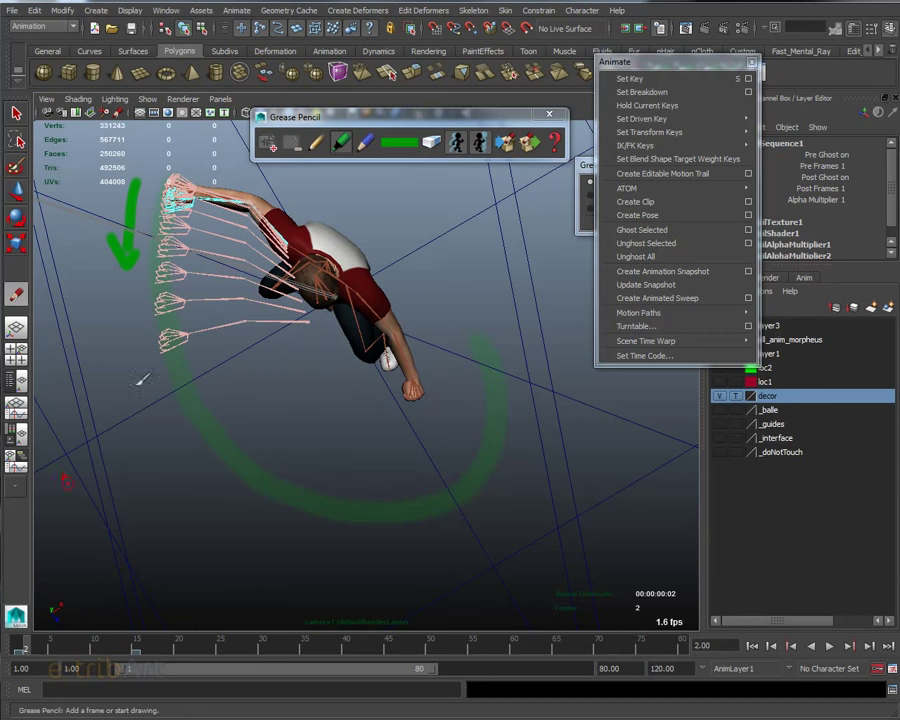
click(124, 298)
mouse_move(124, 298)
mouse_down()
mouse_move(127, 340)
mouse_move(137, 326)
mouse_up()
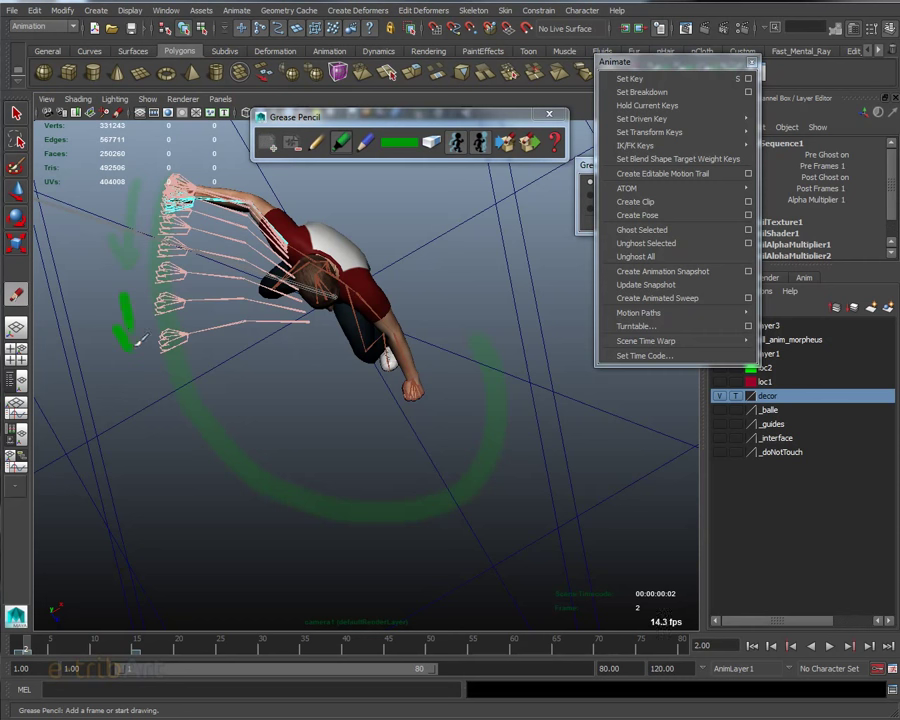
click(35, 652)
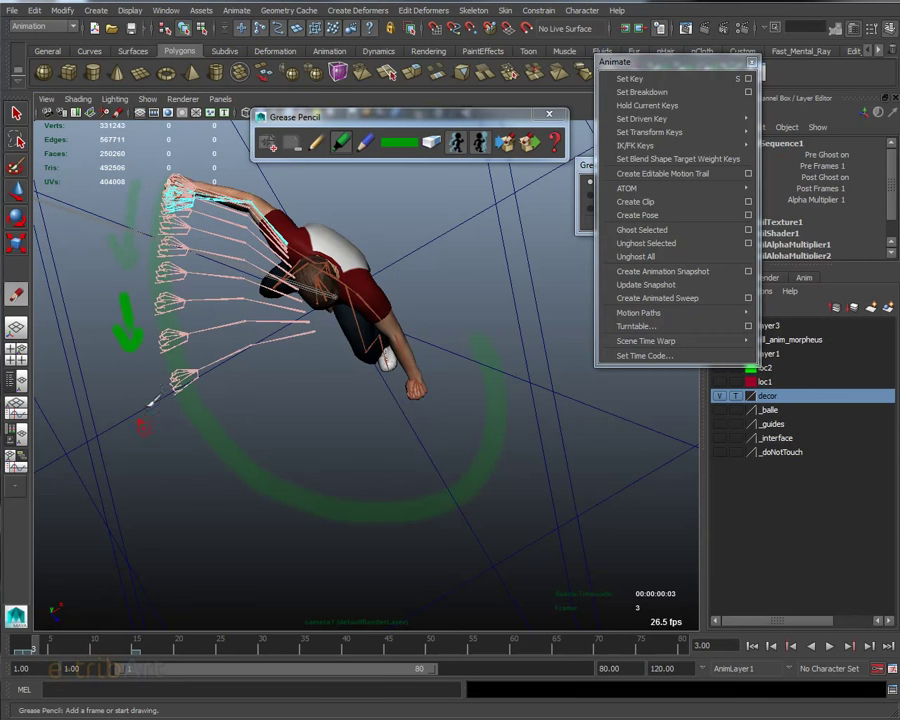
mouse_move(143, 386)
mouse_down()
mouse_move(151, 422)
mouse_move(164, 409)
mouse_up()
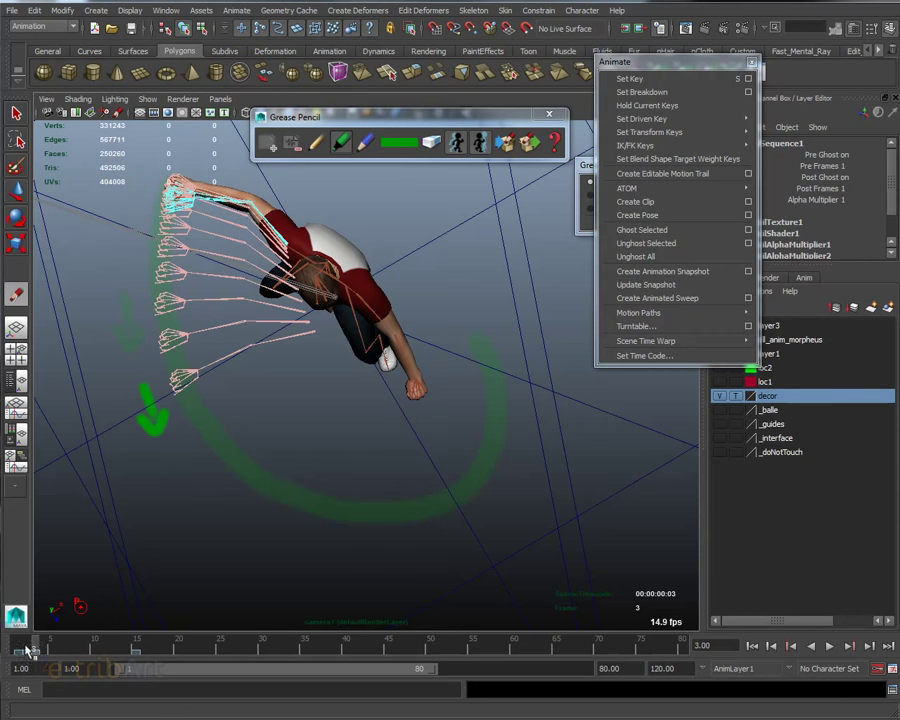
key(alt+v)
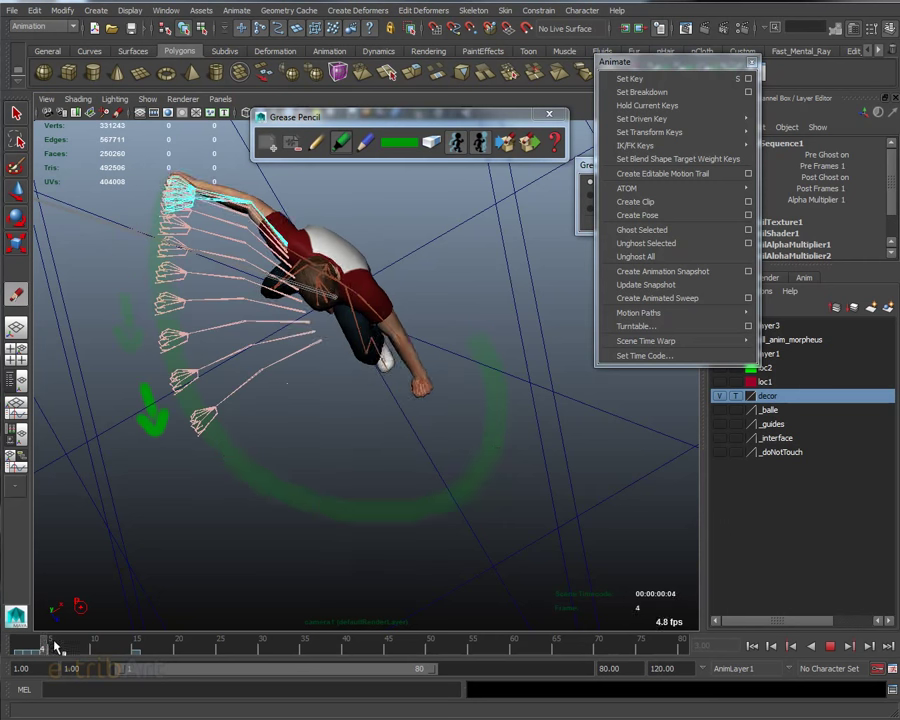
drag(170, 650, 122, 645)
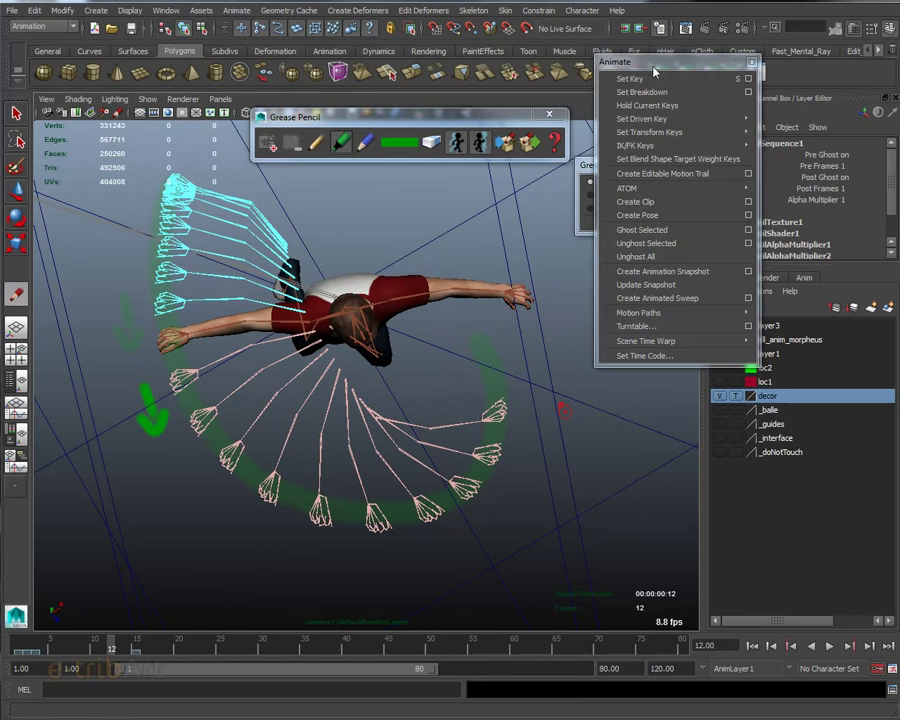
- Close the floating Animate menu and make AnimLayer1 active and unlocked in the Anim layer list
drag(648, 66, 657, 128)
click(762, 124)
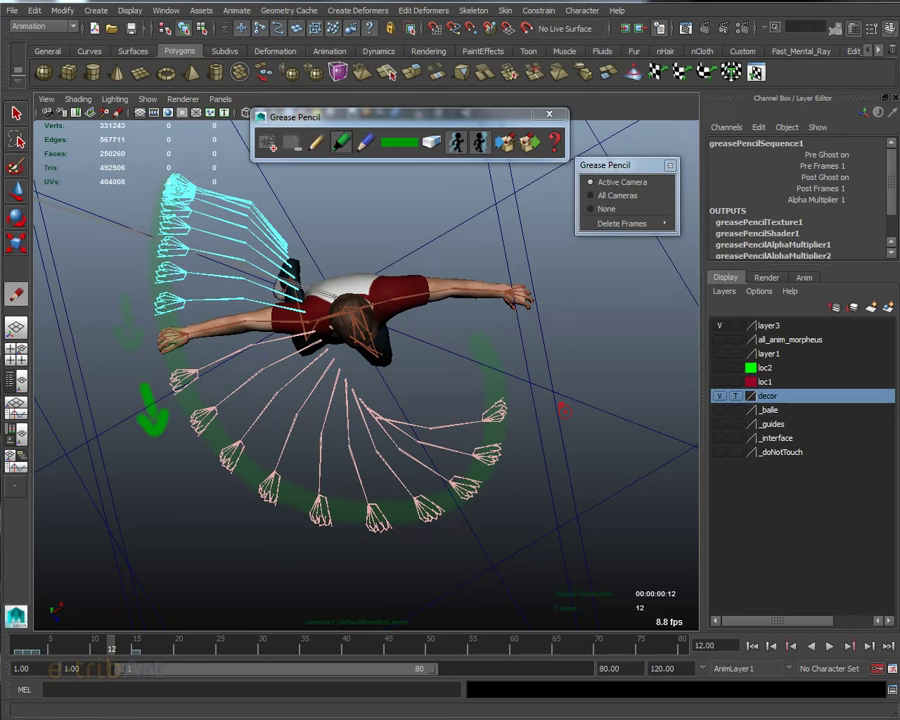
click(777, 283)
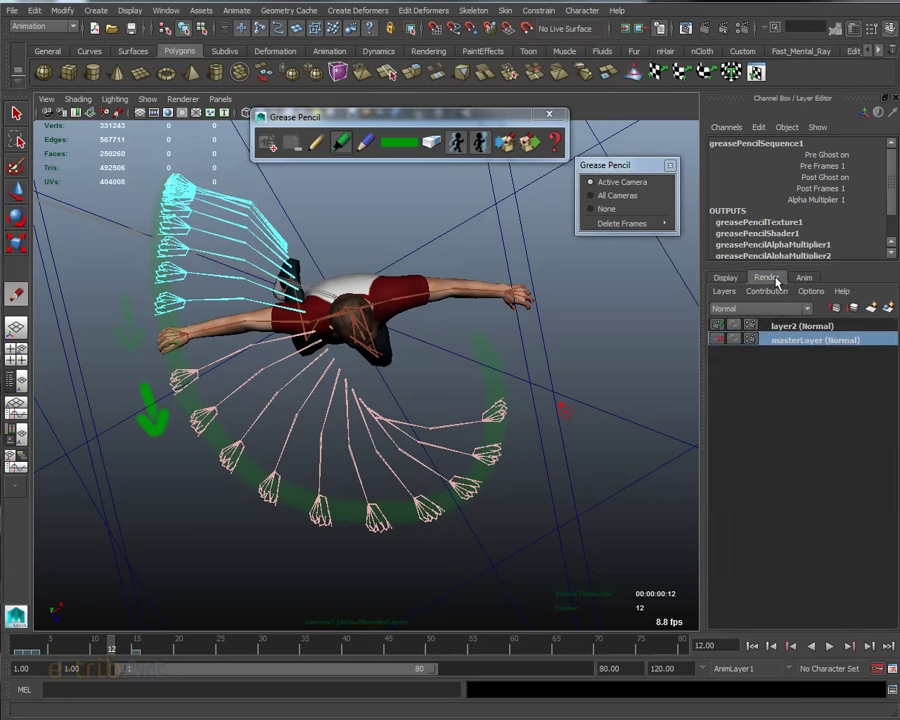
click(809, 279)
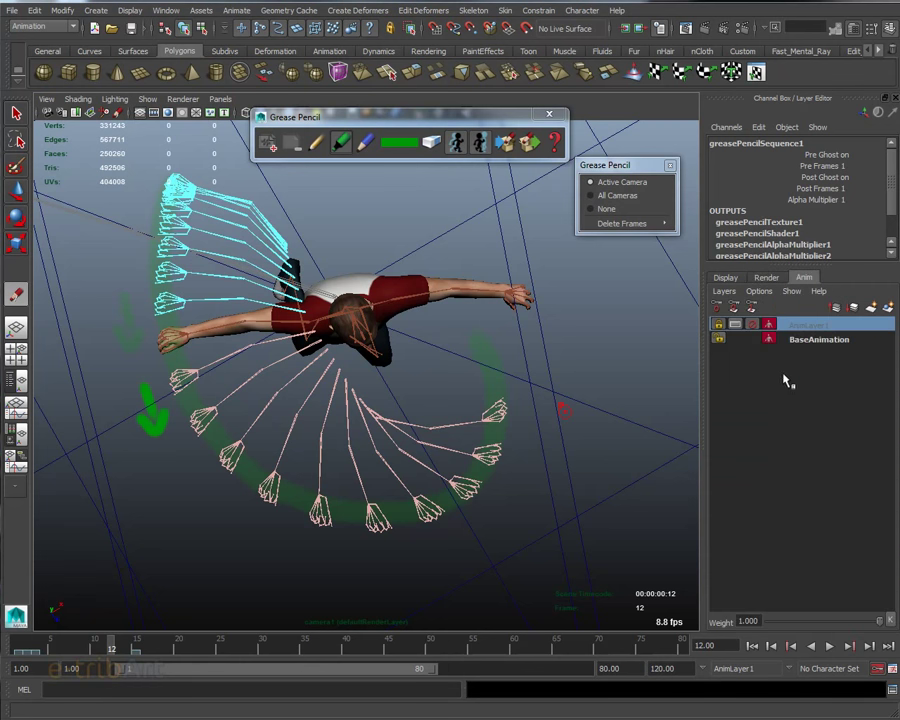
click(753, 326)
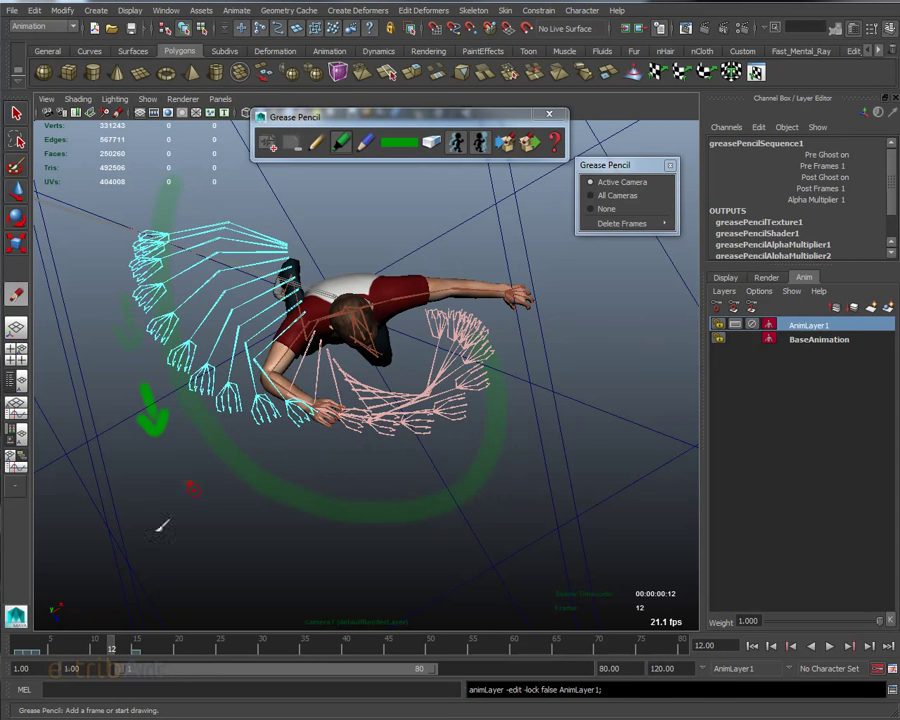
mouse_move(108, 650)
mouse_down()
mouse_move(18, 650)
mouse_move(121, 650)
mouse_up()
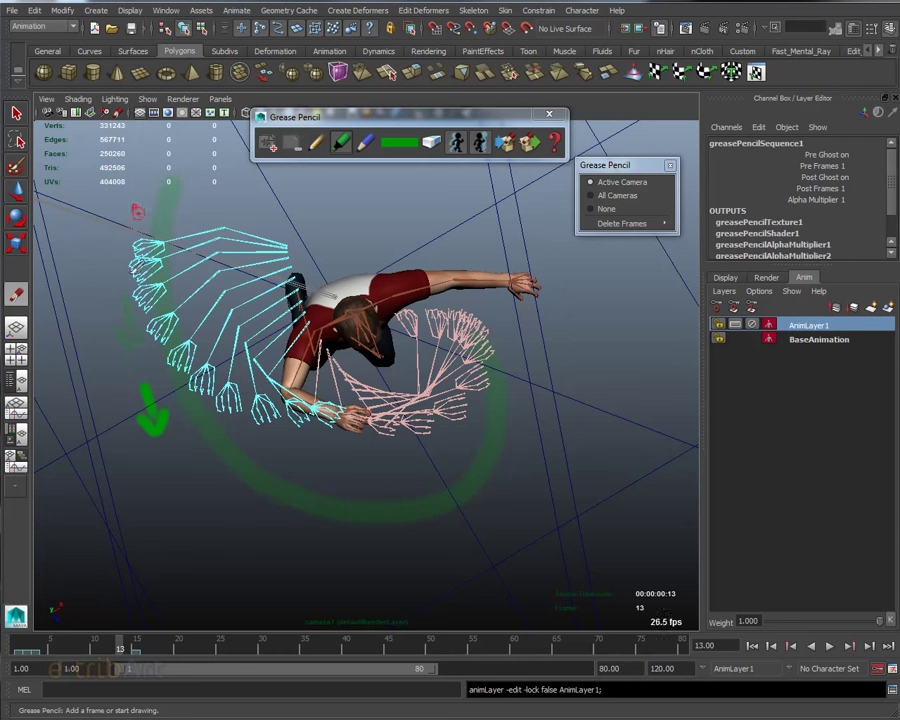
- Switch the grease pencil colour to red and draw a stroke along the cyan and pink hand trails
click(398, 148)
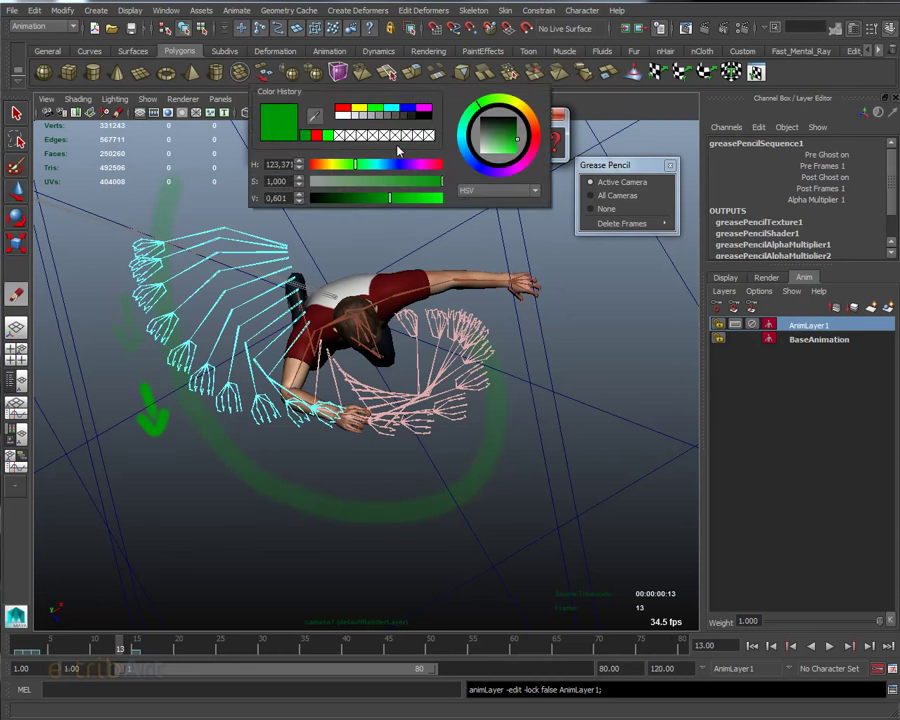
click(317, 135)
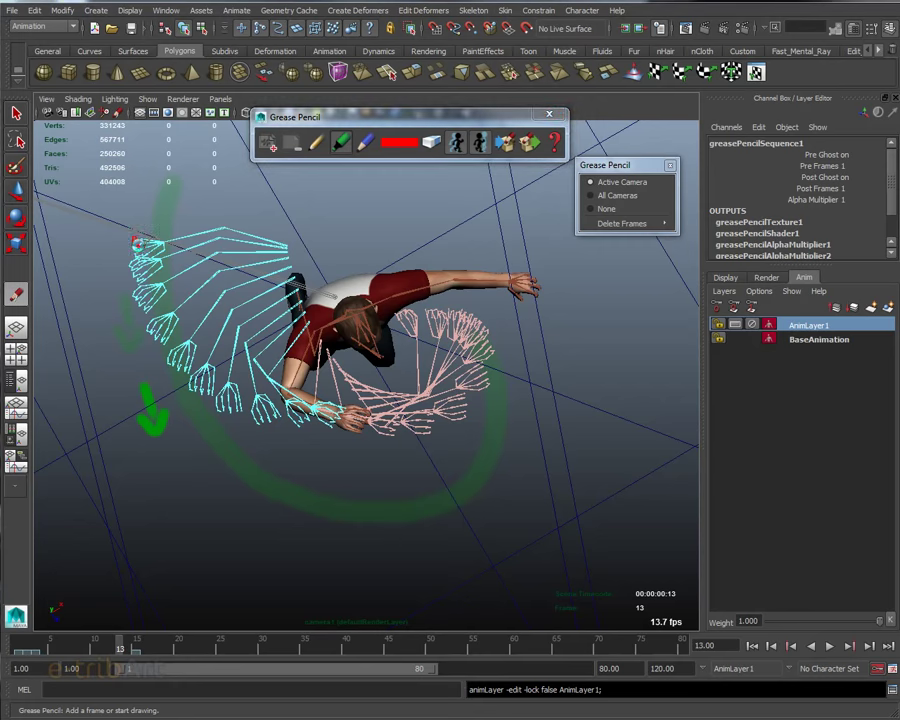
mouse_move(150, 245)
mouse_down()
mouse_move(148, 303)
mouse_move(340, 424)
mouse_move(470, 392)
mouse_up()
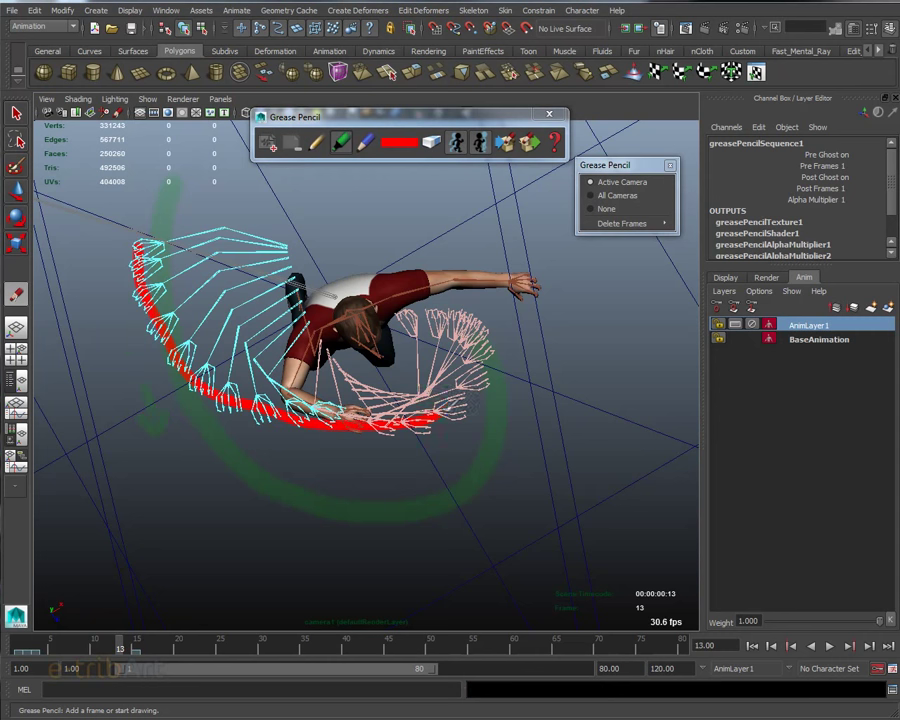
drag(494, 351, 400, 316)
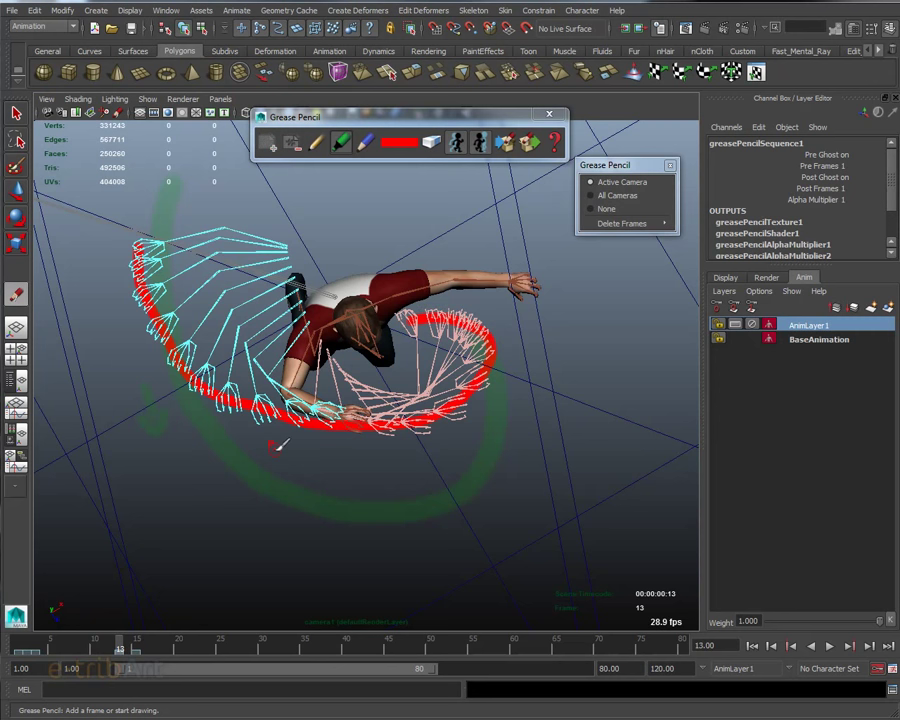
- Undo that stroke and redraw the red arc down the cyan trail, along the bottom, around the pink trail
key(ctrl+z)
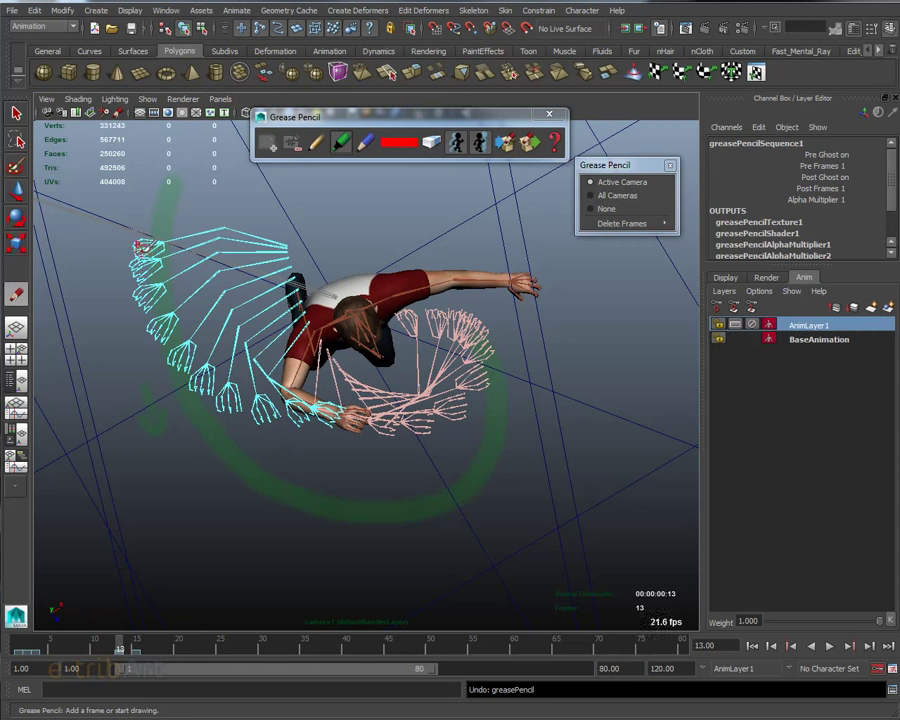
drag(140, 244, 178, 344)
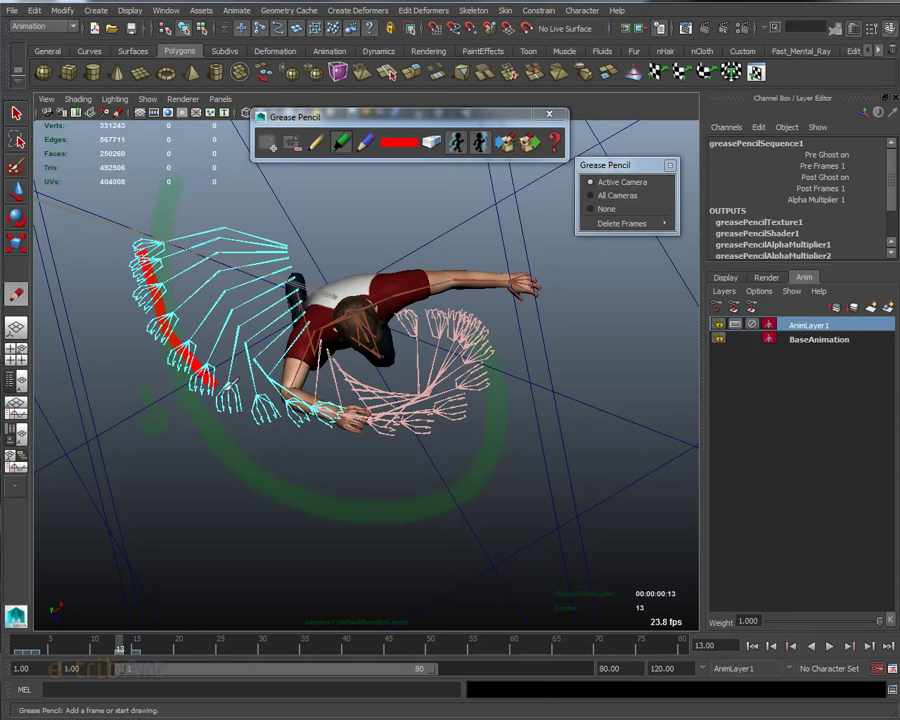
drag(290, 412, 392, 430)
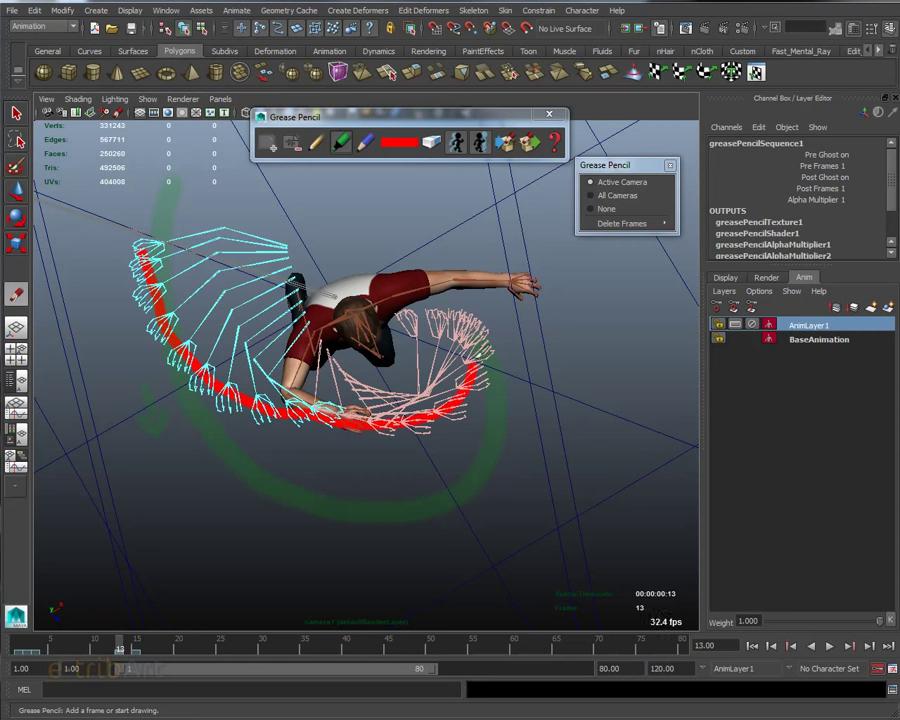
mouse_move(482, 357)
mouse_down()
mouse_move(468, 333)
mouse_move(420, 322)
mouse_up()
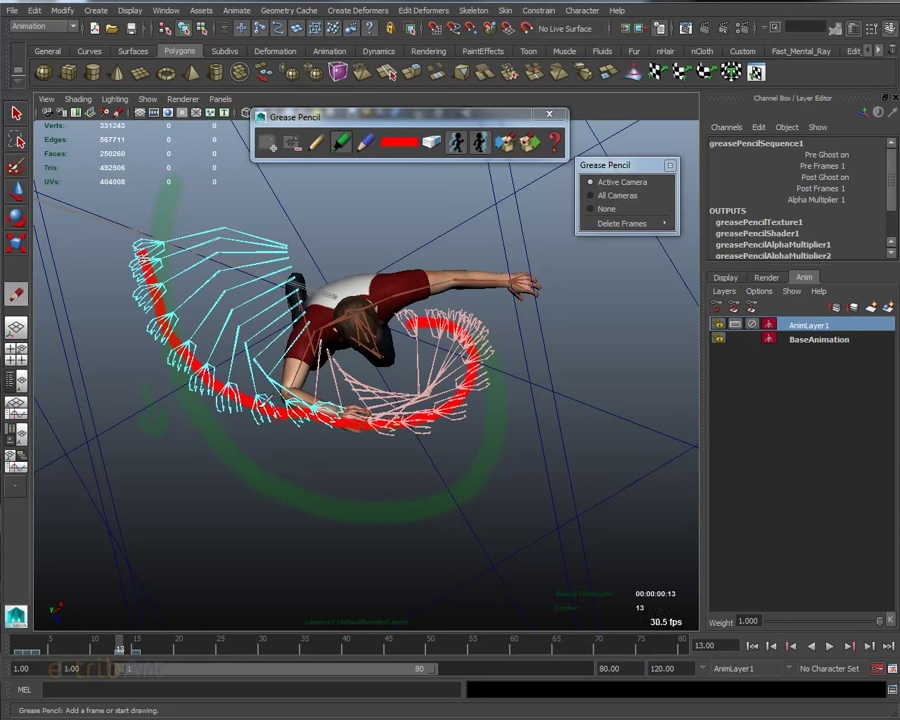
drag(476, 421, 480, 429)
- Scrub from frame 9 to frame 15 and place a small red mark inside the green arc
mouse_move(116, 645)
mouse_down()
mouse_move(84, 655)
mouse_move(126, 668)
mouse_up()
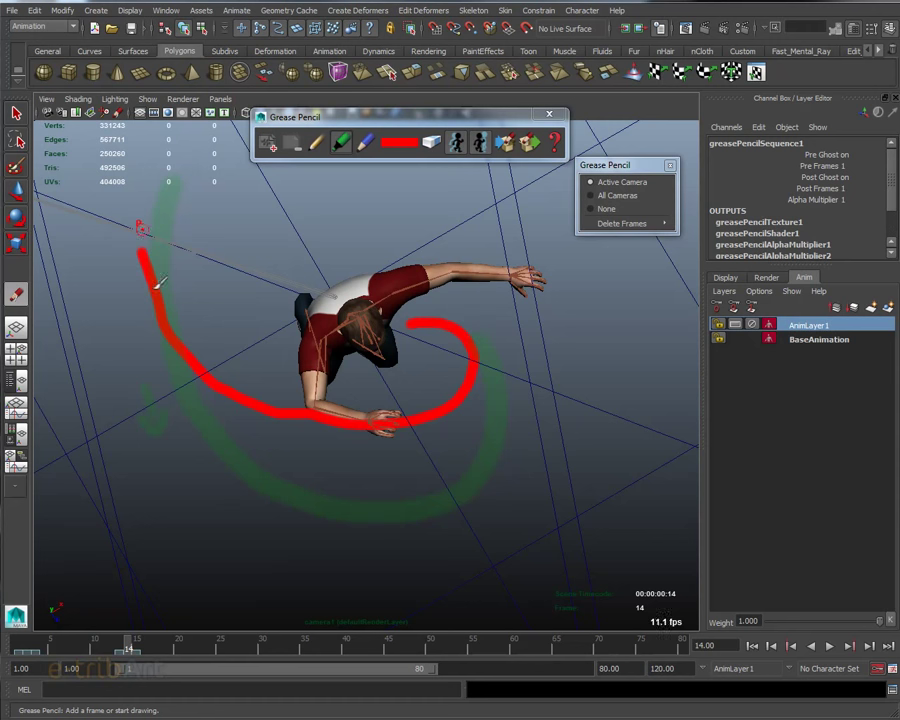
drag(132, 645, 137, 645)
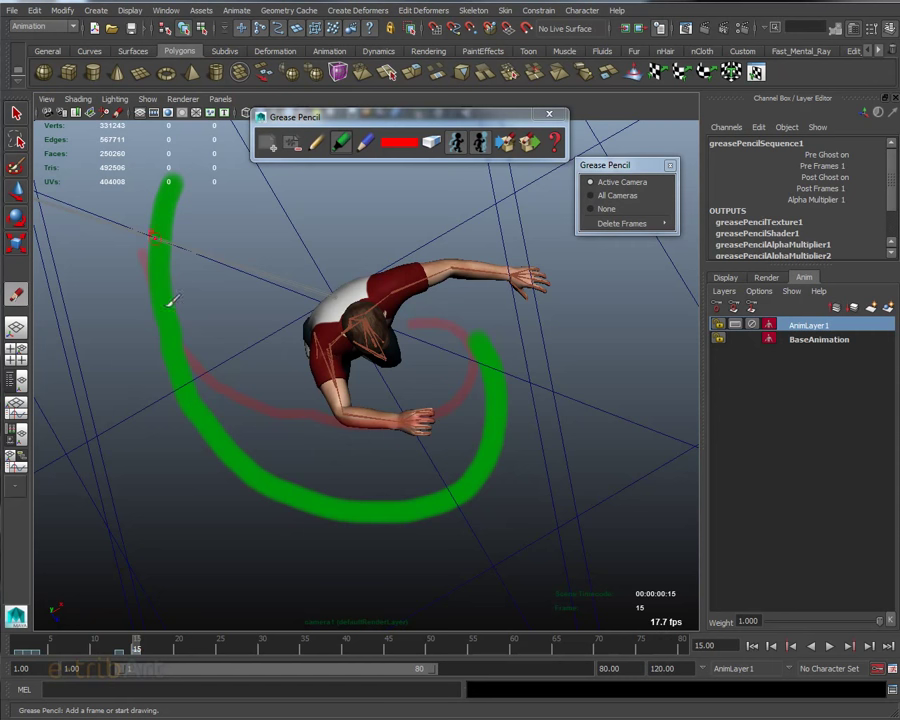
click(452, 497)
- Draw two red downward arrows from the arm and wrist toward the green arc
drag(318, 420, 304, 461)
drag(292, 455, 316, 462)
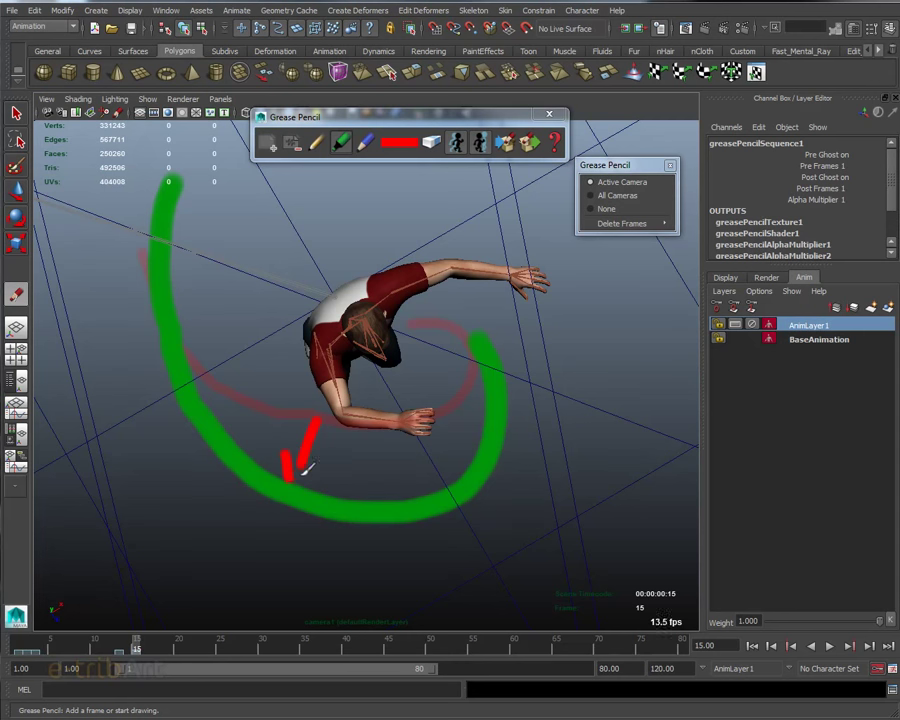
mouse_move(392, 425)
mouse_down()
mouse_move(424, 446)
mouse_move(428, 464)
mouse_up()
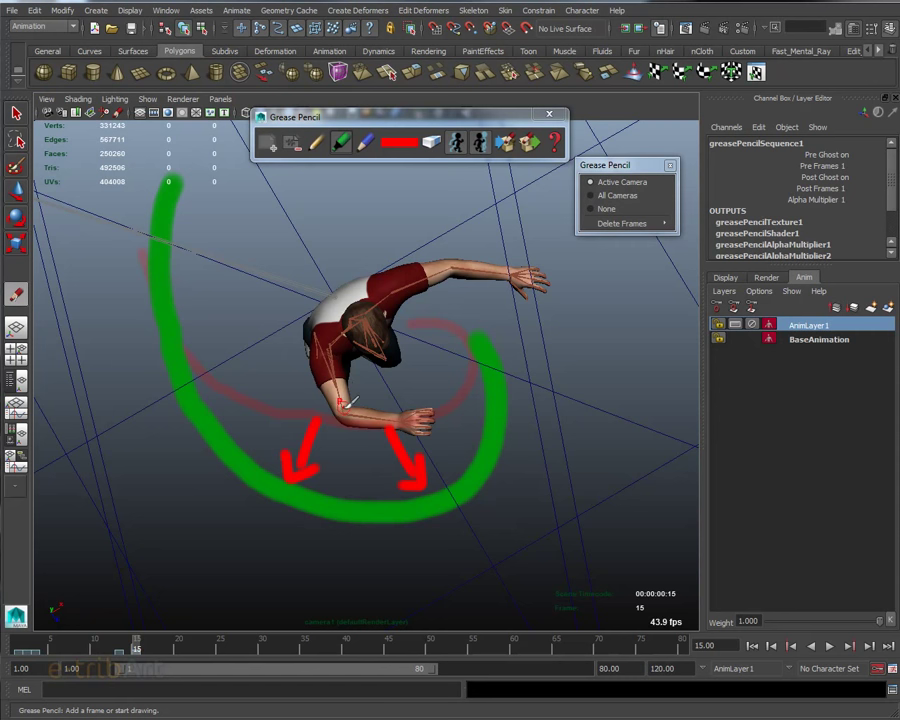
- Mute and lock AnimLayer1, then play and scrub frames 10–23 to review base motion, ending at frame 15
click(752, 324)
click(718, 324)
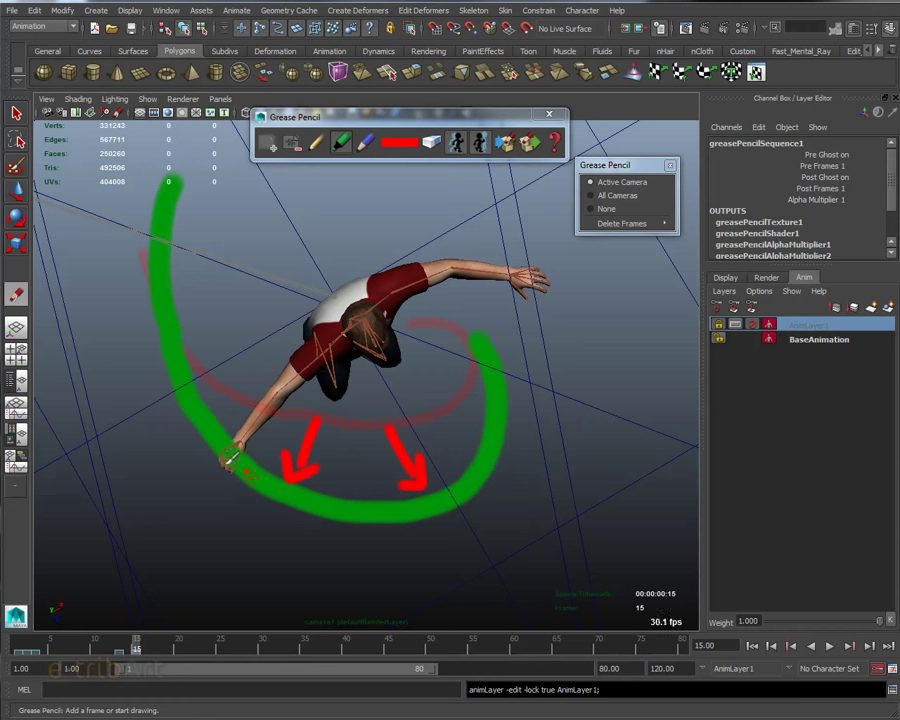
key(alt+v)
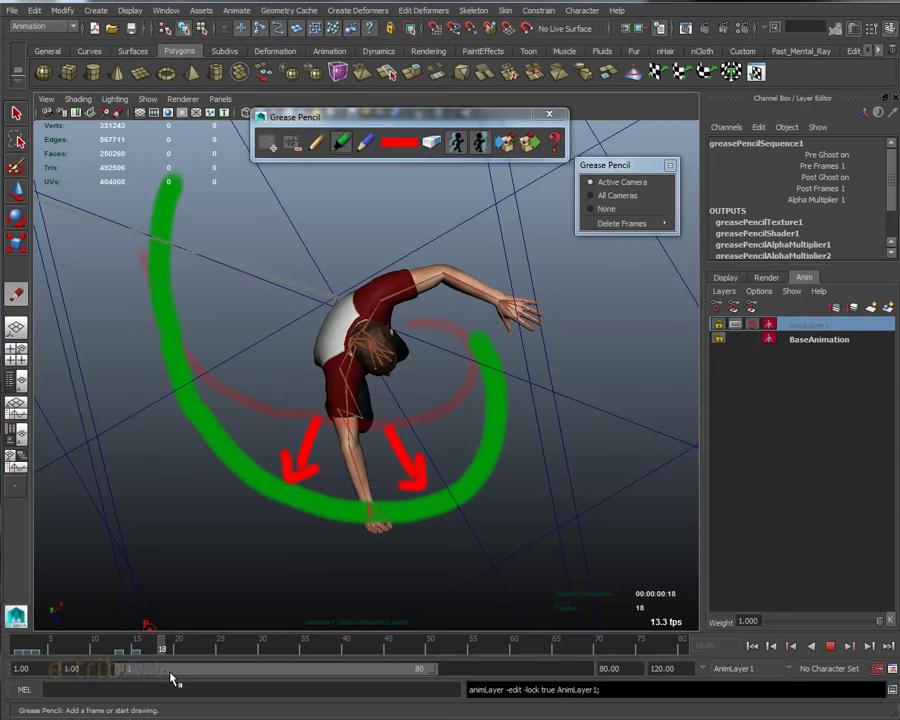
drag(222, 668, 97, 670)
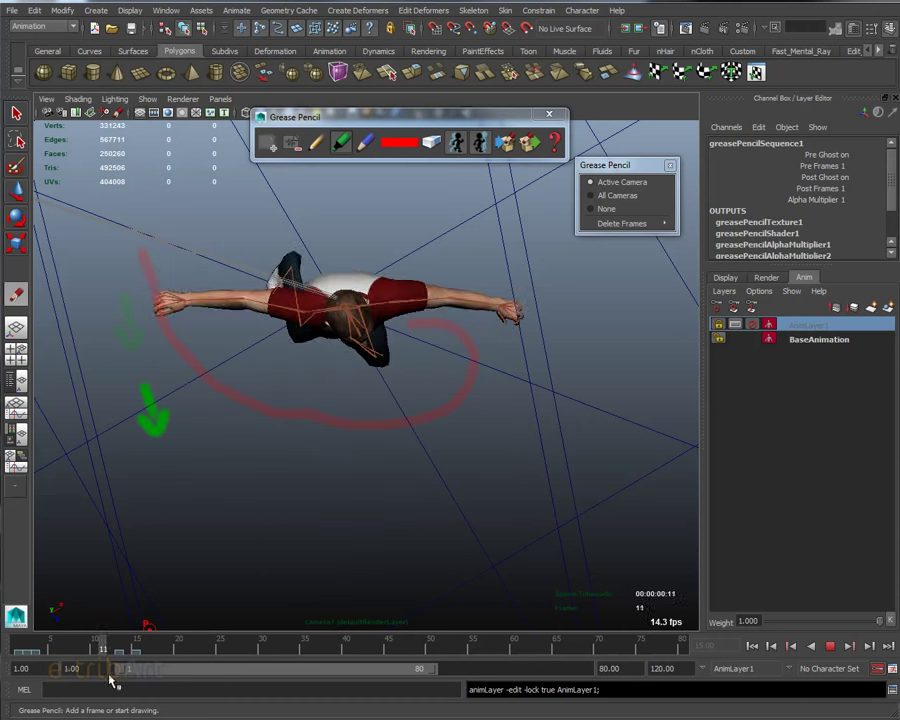
drag(96, 668, 208, 684)
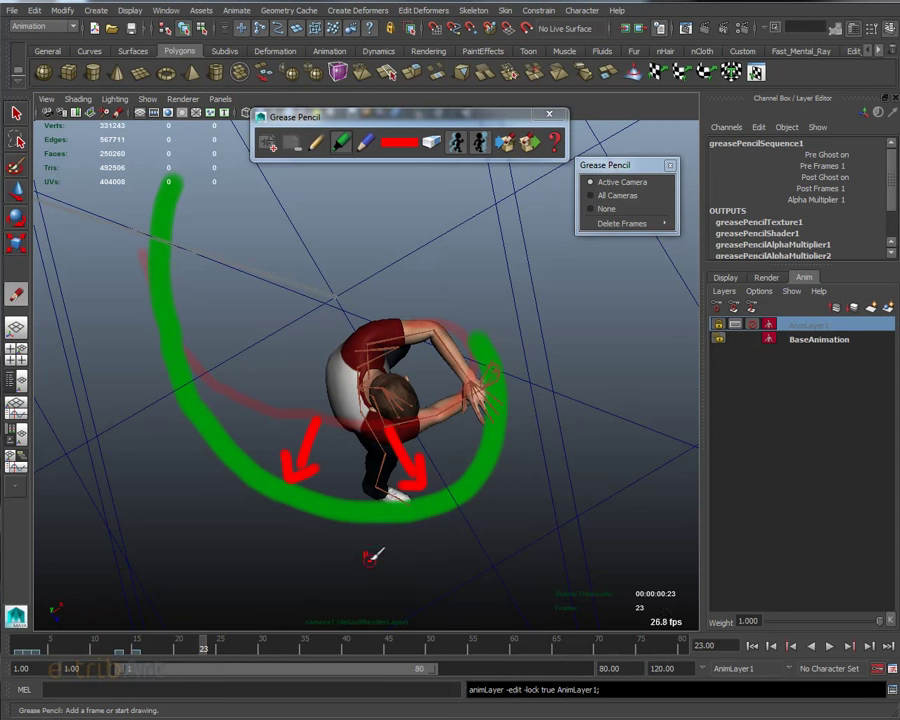
drag(204, 652, 118, 650)
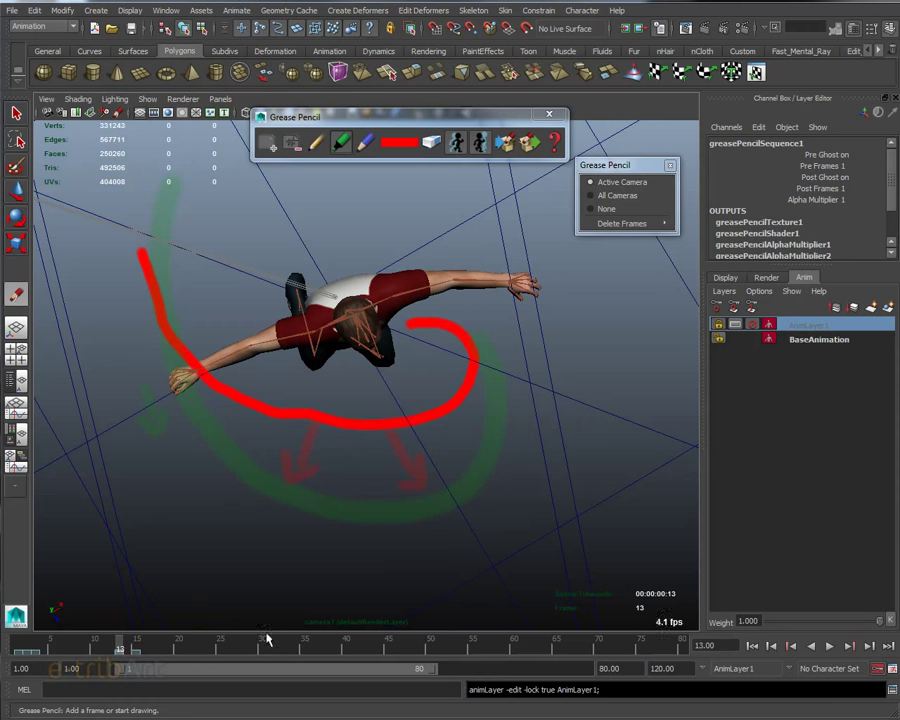
drag(120, 646, 145, 652)
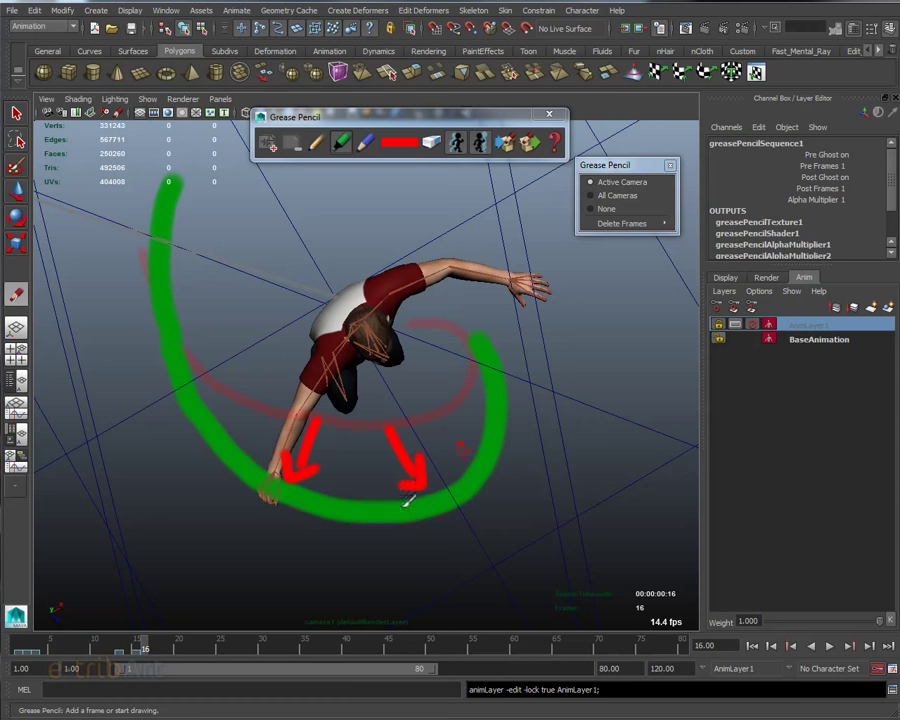
click(136, 650)
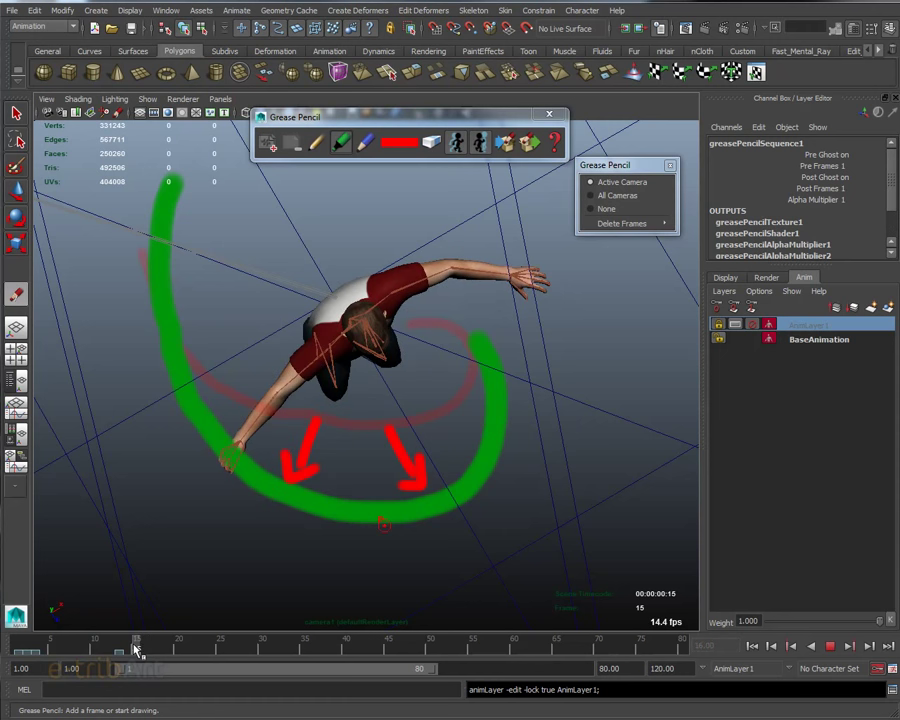
mouse_move(142, 651)
mouse_down()
mouse_move(110, 644)
mouse_move(176, 648)
mouse_move(213, 638)
mouse_move(153, 651)
mouse_up()
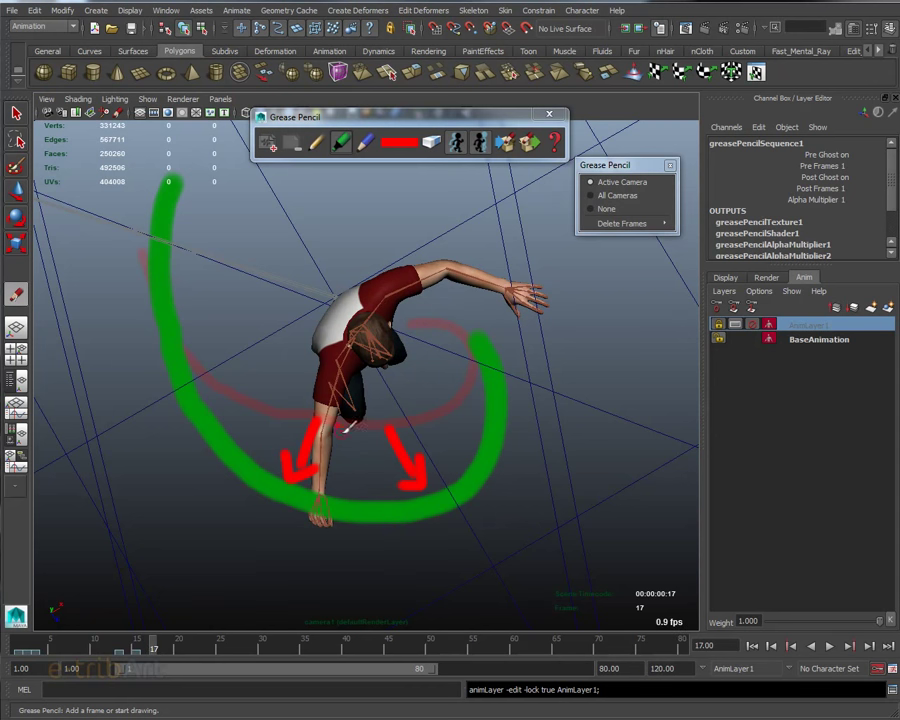
drag(150, 648, 139, 655)
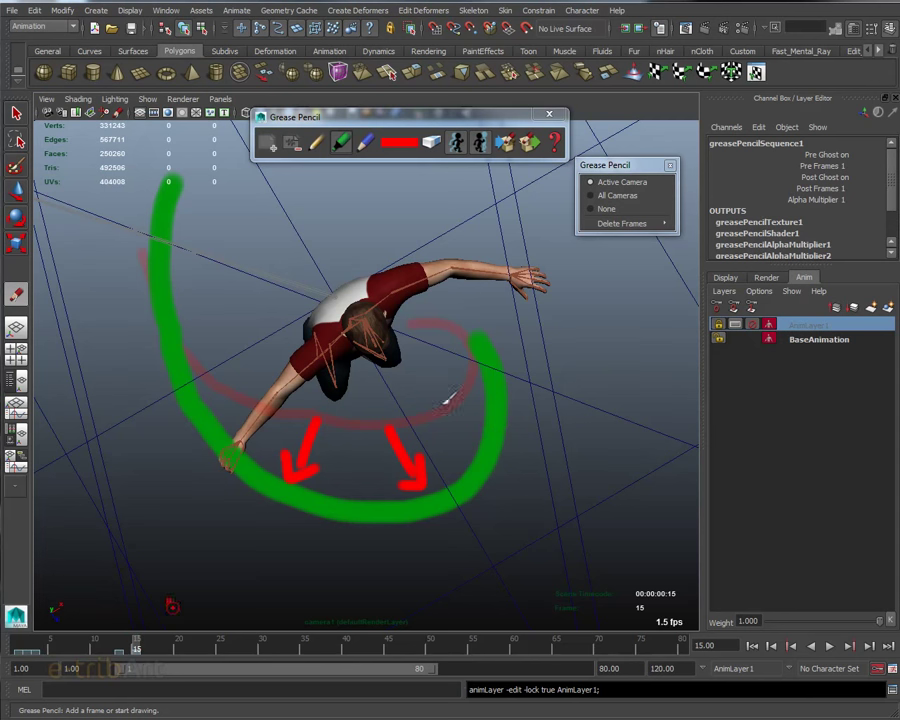
right_click(136, 655)
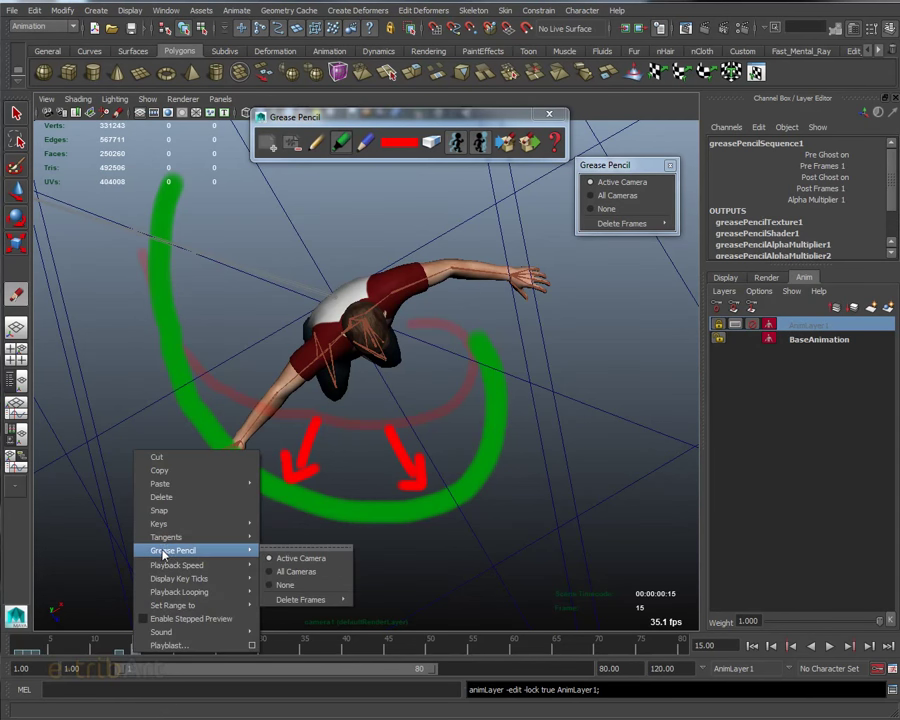
click(604, 167)
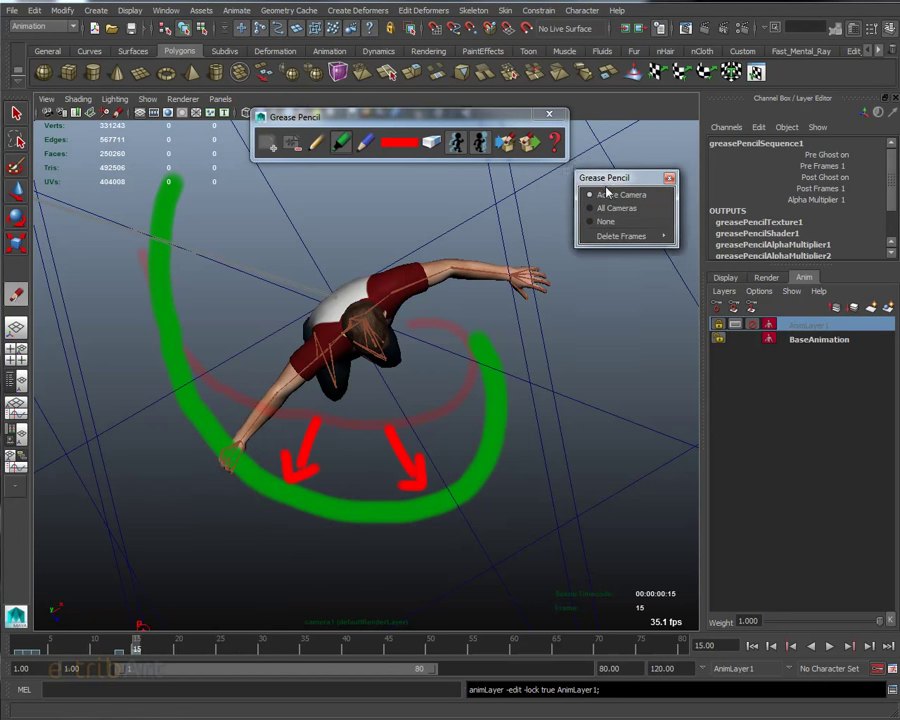
drag(607, 171, 609, 191)
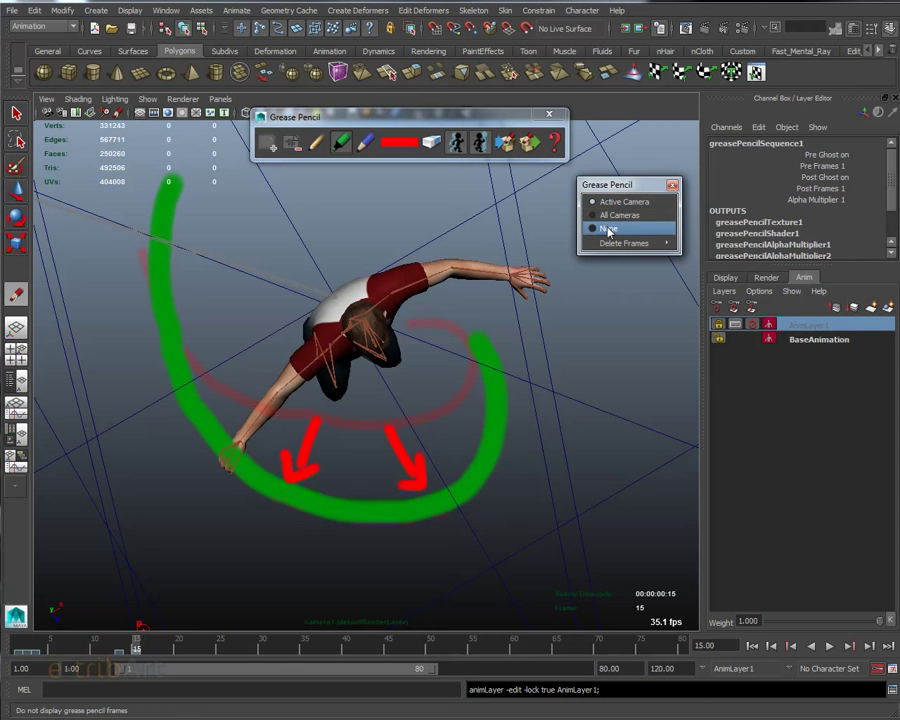
click(607, 230)
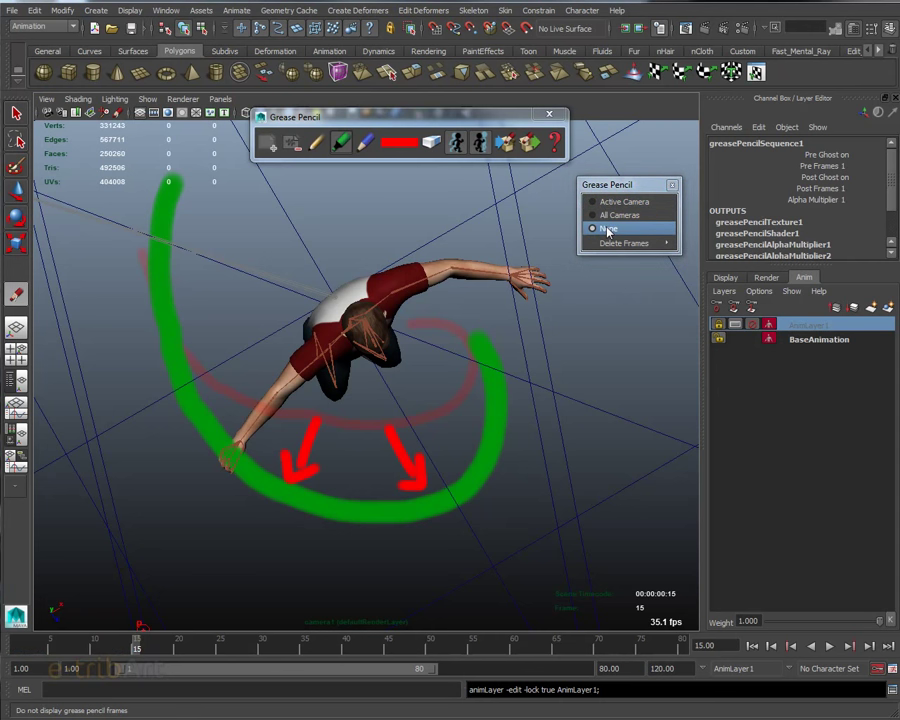
click(613, 207)
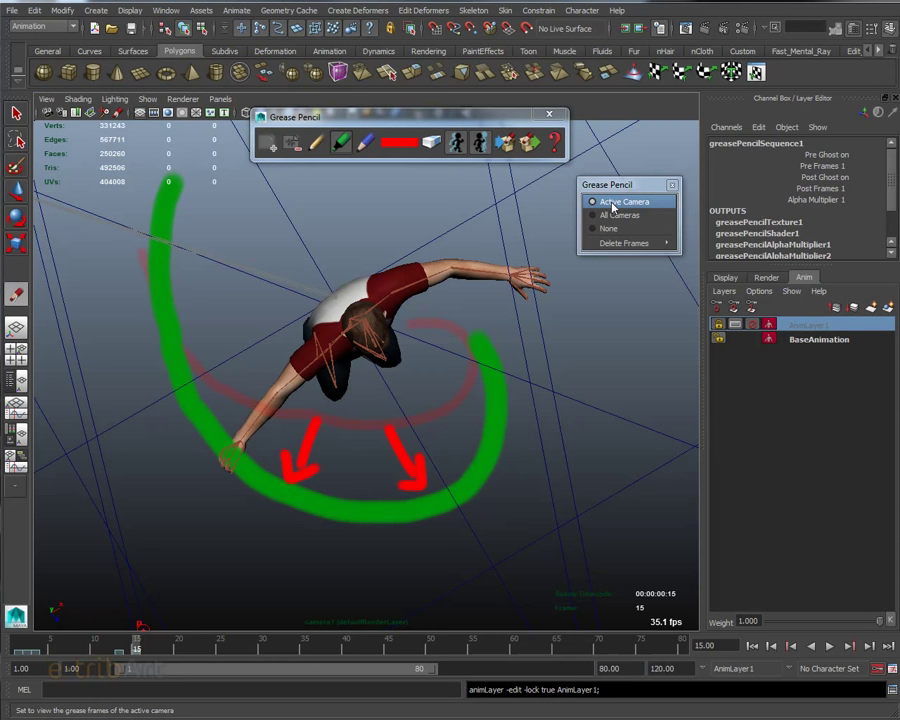
mouse_move(624, 243)
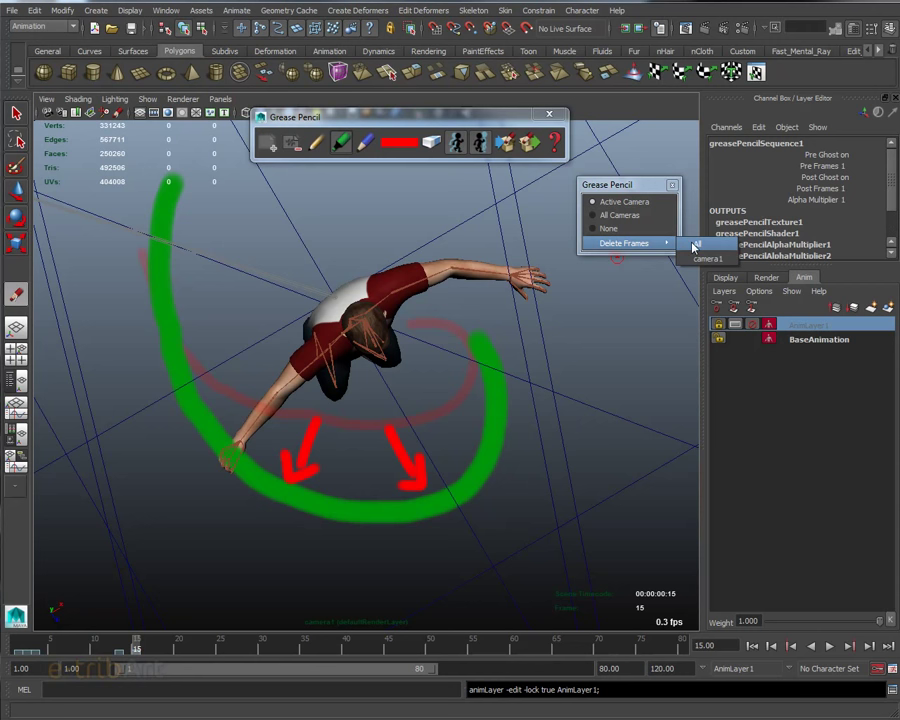
click(695, 245)
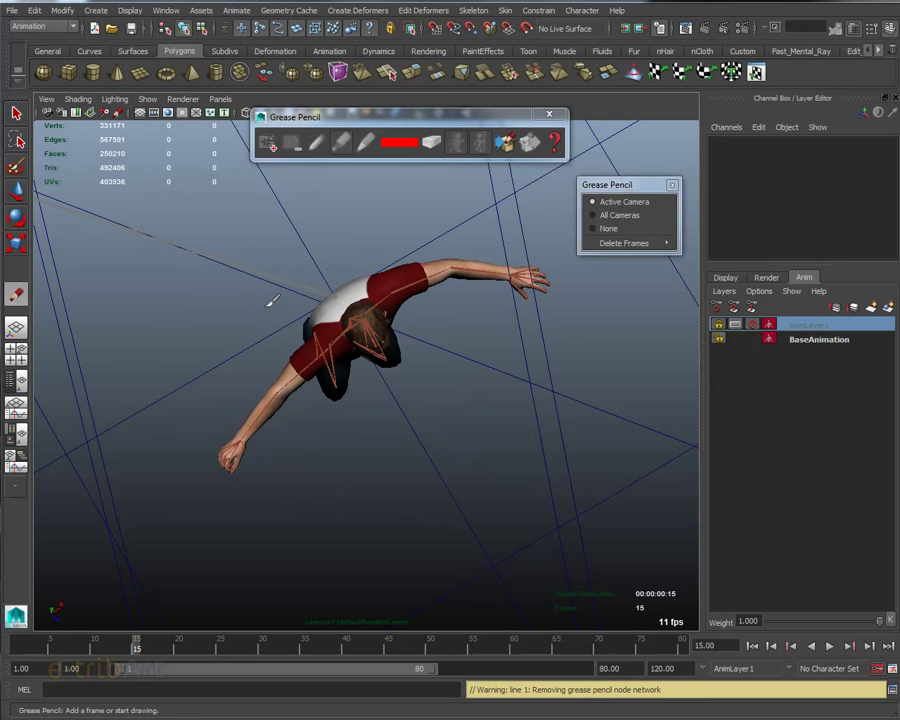
key(ctrl+z)
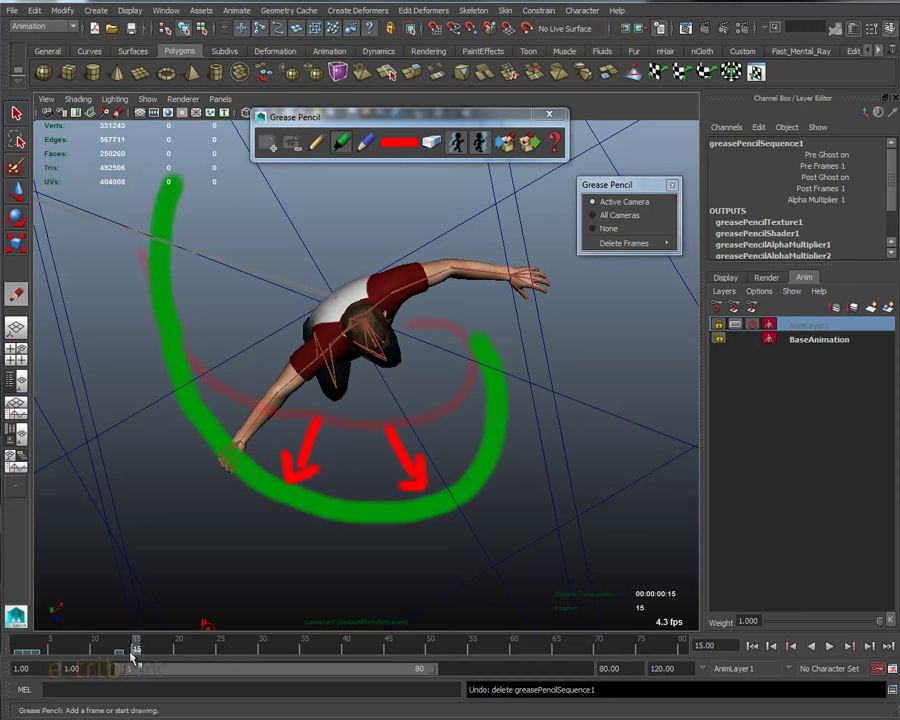
- At frame 13, try removing the grease-pencil frame and undo it, then erase the red arc with the Eraser
drag(135, 648, 117, 652)
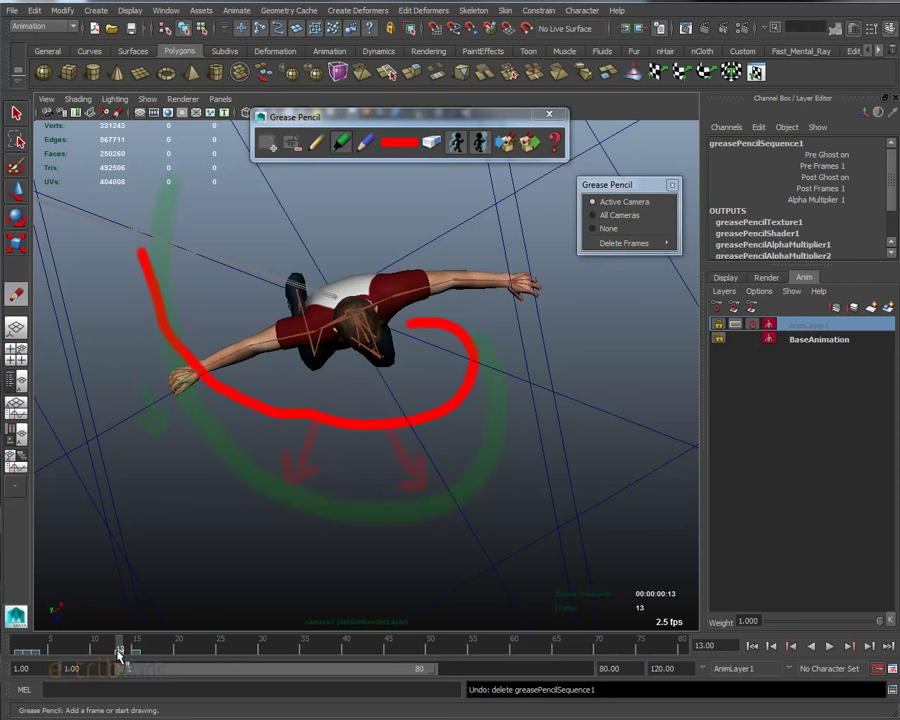
right_click(118, 652)
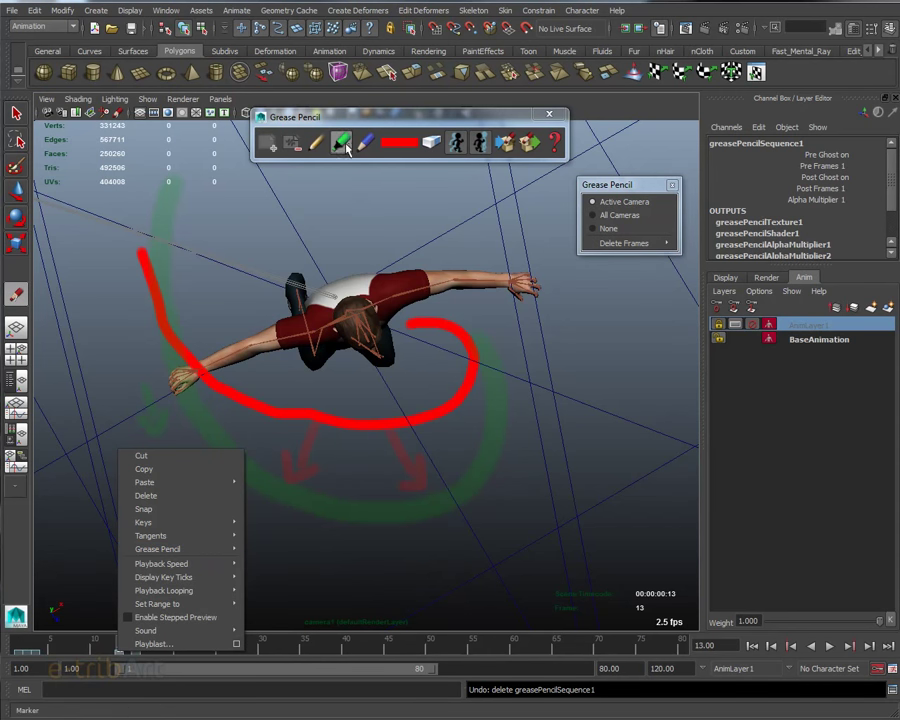
click(292, 145)
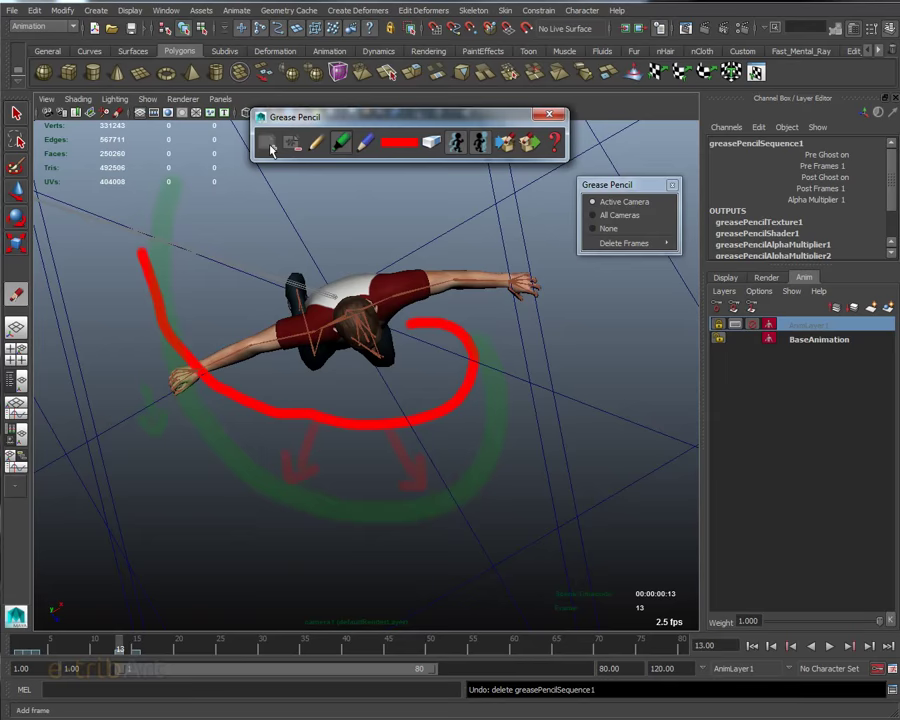
click(297, 150)
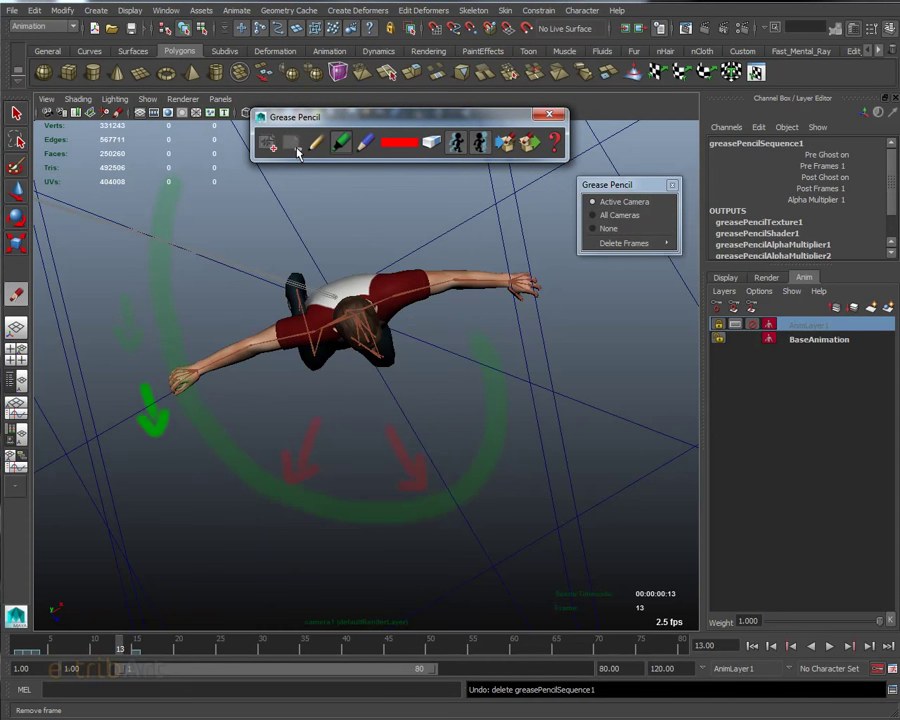
key(ctrl+z)
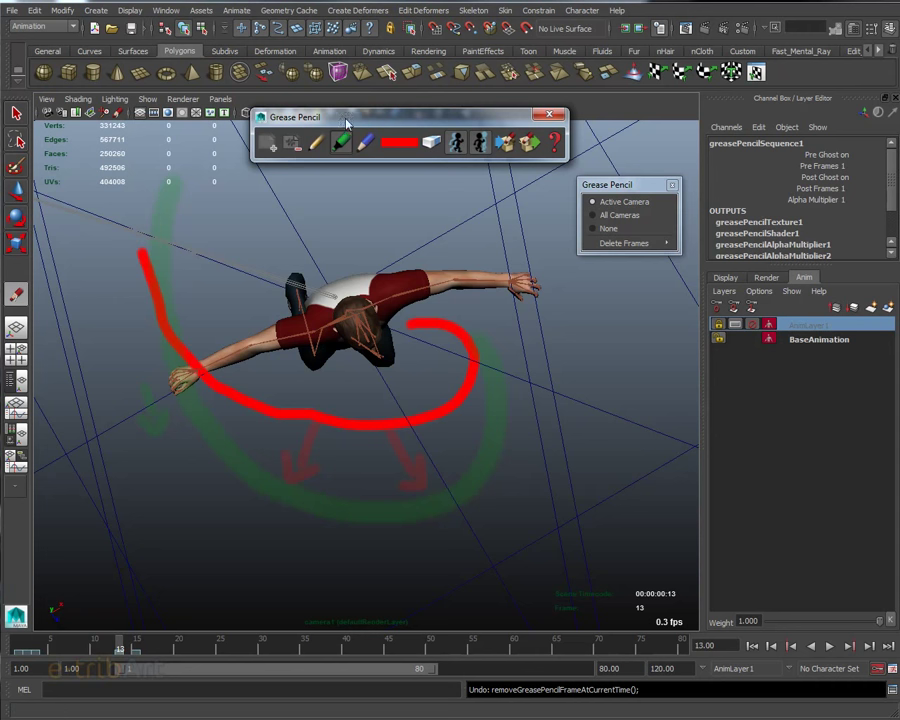
click(432, 147)
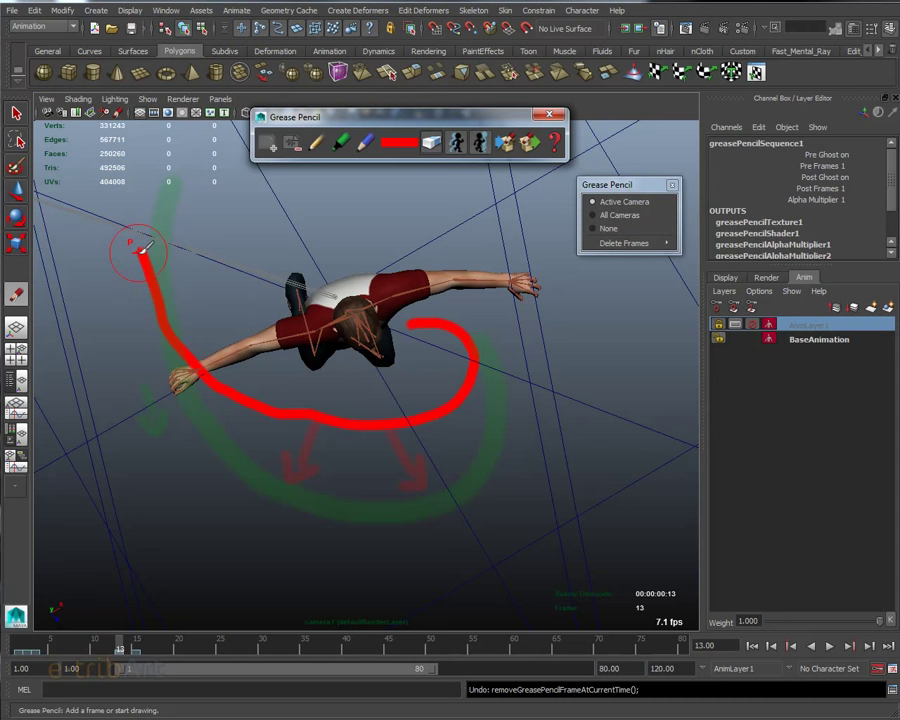
mouse_move(143, 247)
mouse_down()
mouse_move(194, 370)
mouse_move(266, 410)
mouse_move(362, 421)
mouse_move(438, 406)
mouse_move(480, 340)
mouse_move(410, 322)
mouse_up()
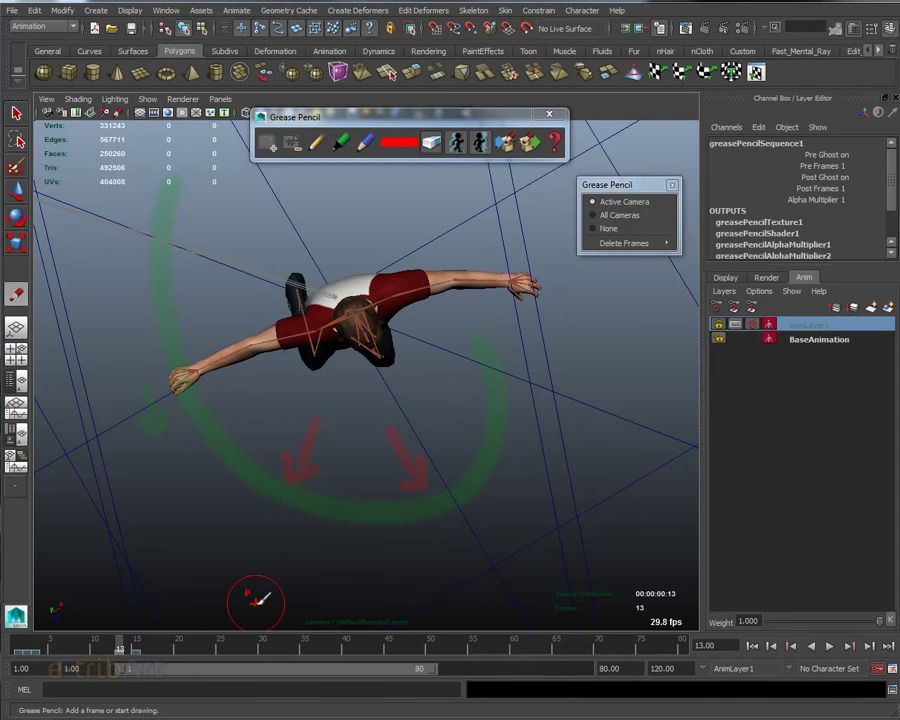
- Restore the erased red arc, play the animation, and return to frame 13
key(ctrl+z)
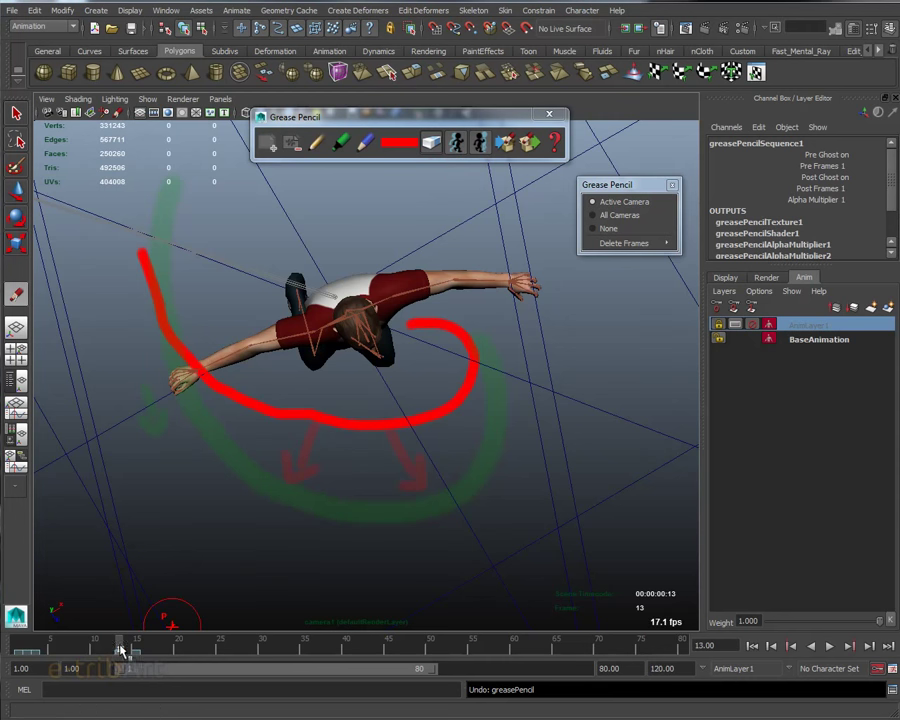
key(alt+v)
drag(137, 652, 120, 655)
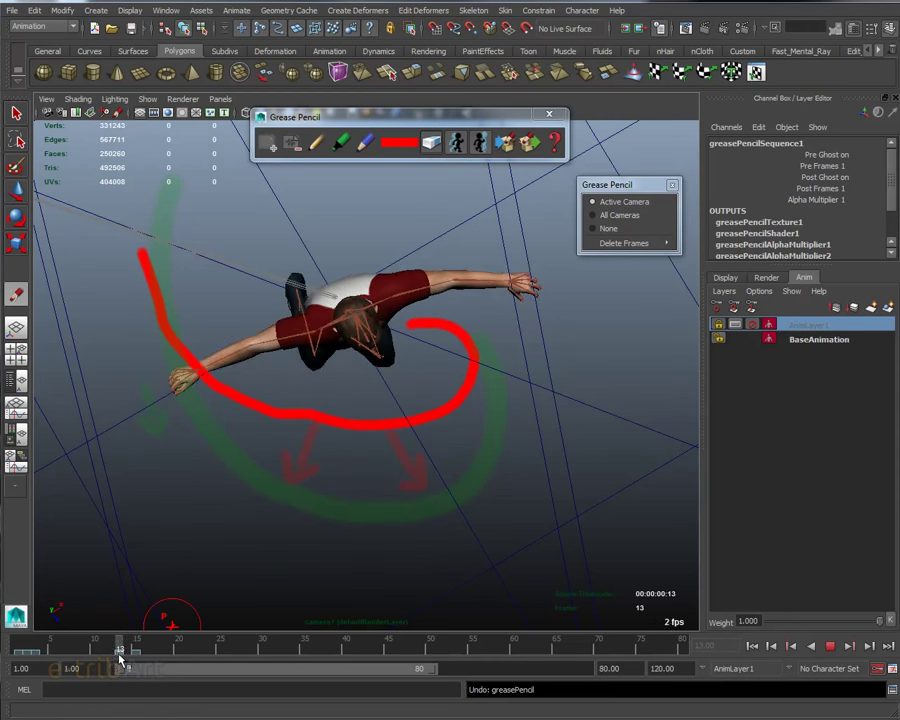
- Turn off pre- and post-frame grease-pencil ghosting and unlock AnimLayer1
click(457, 144)
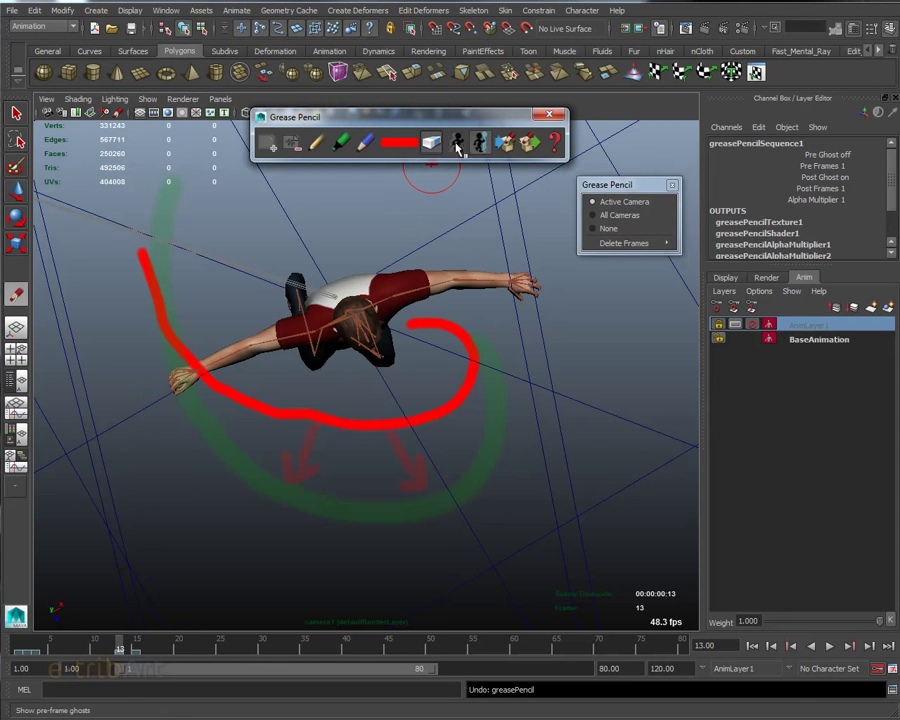
click(480, 144)
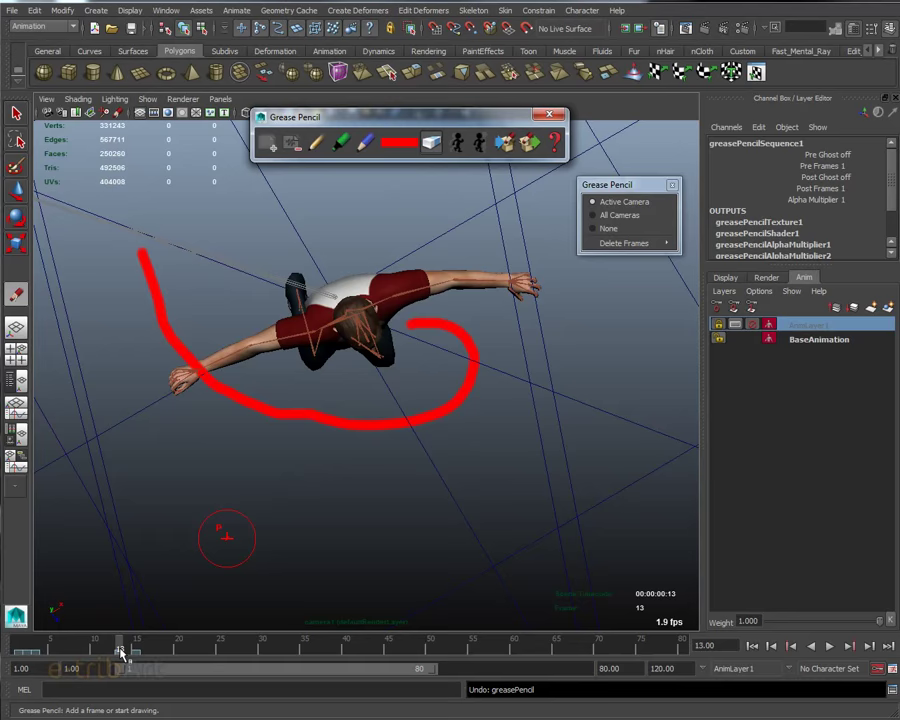
click(752, 326)
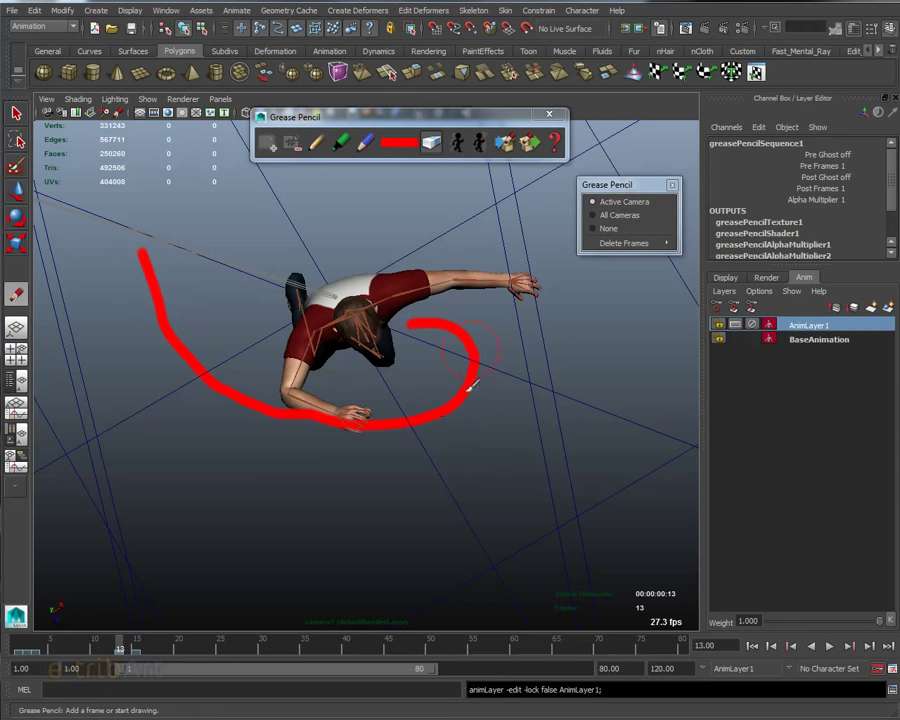
- Lock AnimLayer1 at frame 15, then scrub the swing forward to frame 23 and to frame 16
click(136, 645)
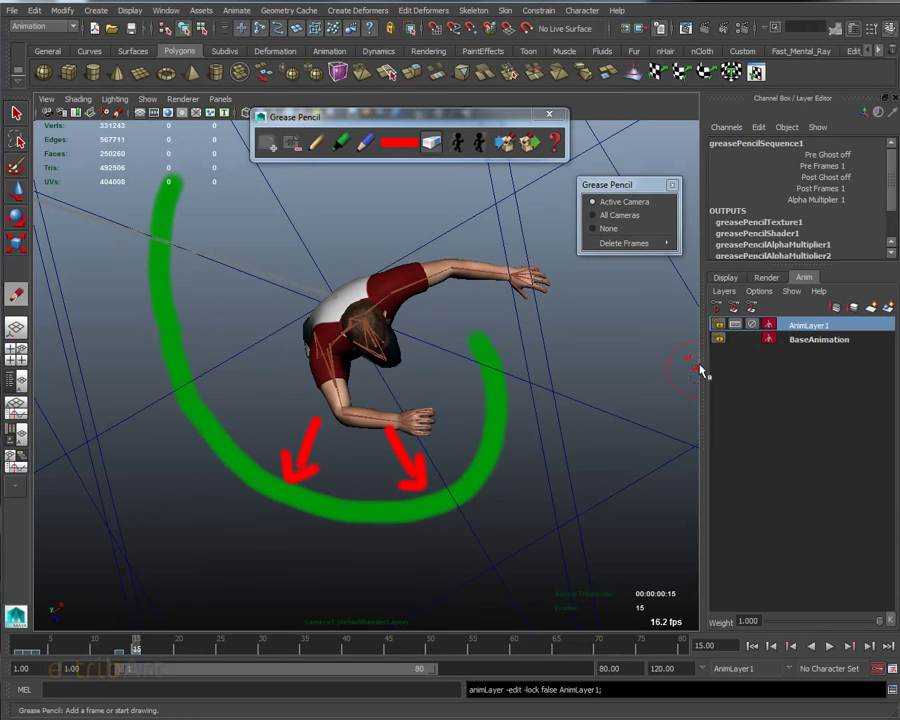
click(751, 324)
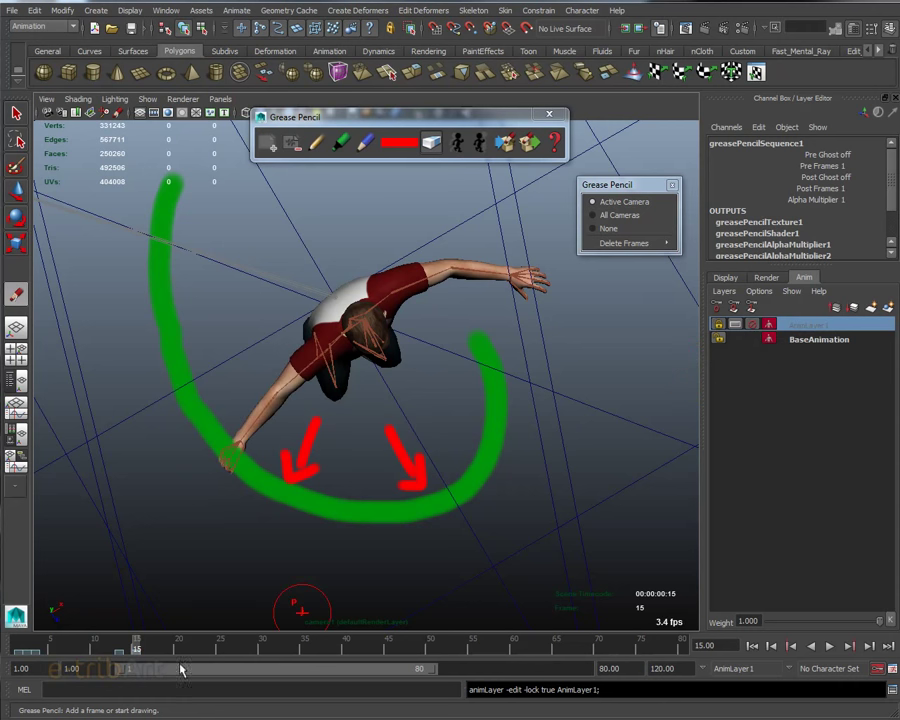
mouse_move(137, 651)
mouse_down()
mouse_move(205, 651)
mouse_move(197, 662)
mouse_move(94, 668)
mouse_move(124, 677)
mouse_up()
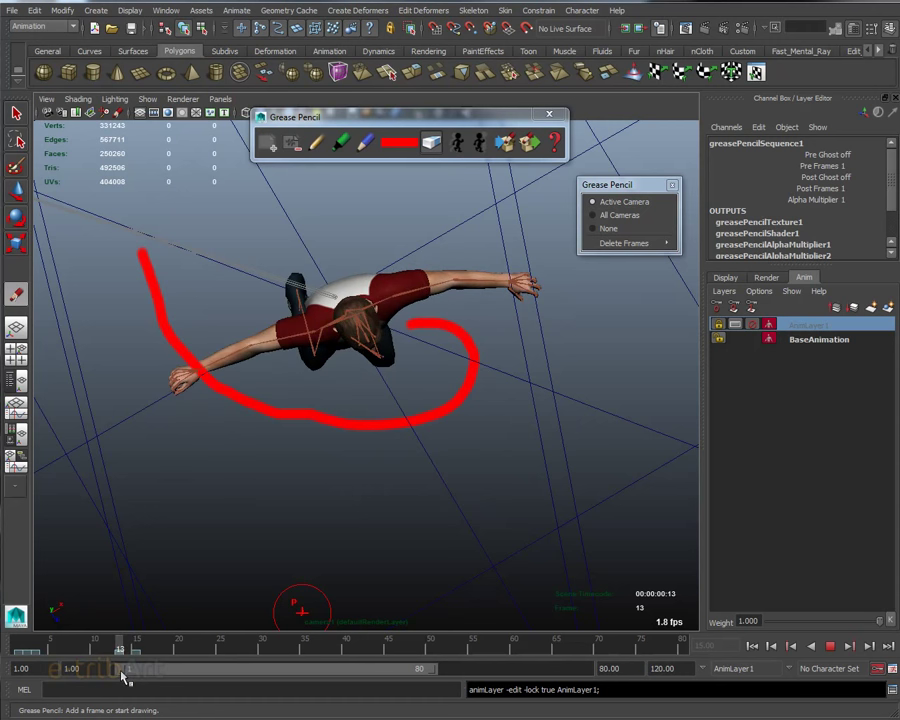
mouse_move(124, 678)
mouse_down()
mouse_move(143, 679)
mouse_move(135, 680)
mouse_up()
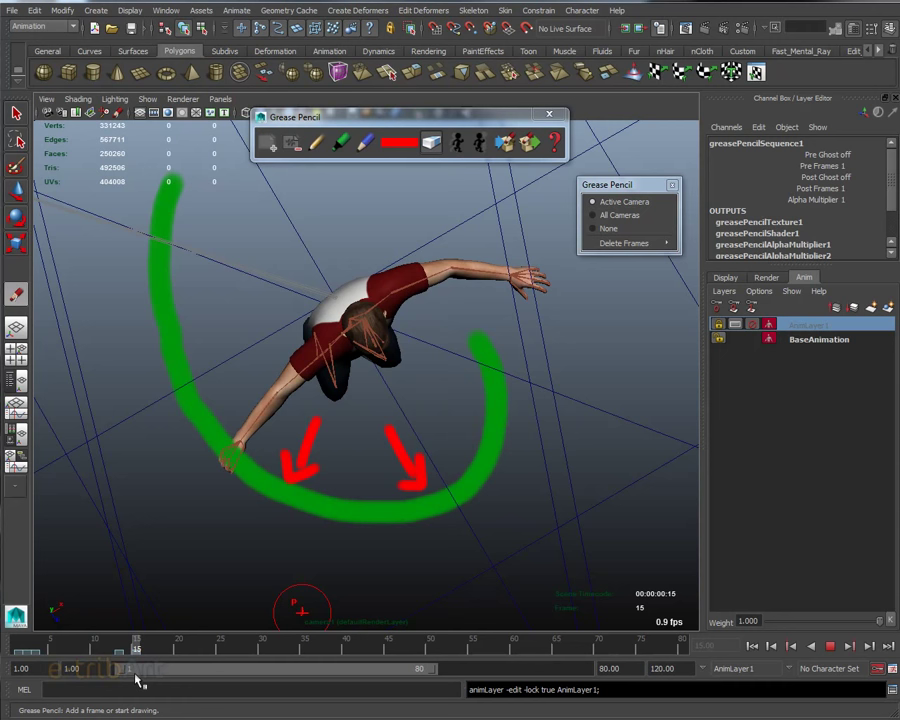
- Turn grease-pencil ghosting back on and scrub back through frame 13 to the swing's start
click(457, 144)
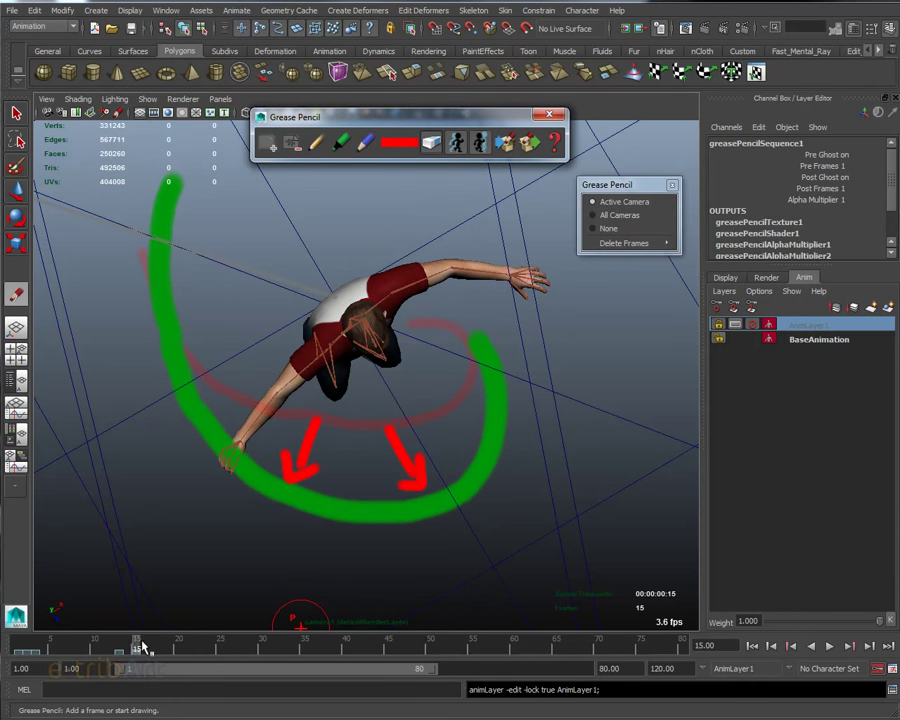
mouse_move(132, 646)
mouse_down()
mouse_move(118, 655)
mouse_move(128, 647)
mouse_up()
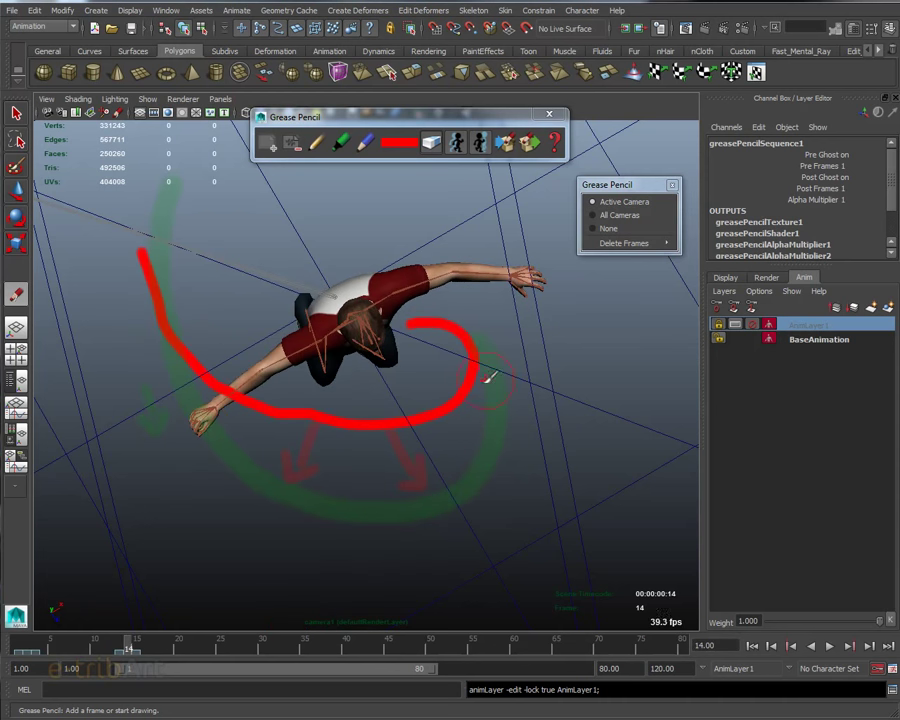
click(118, 650)
mouse_move(118, 650)
mouse_down()
mouse_move(28, 652)
mouse_move(44, 660)
mouse_move(136, 656)
mouse_up()
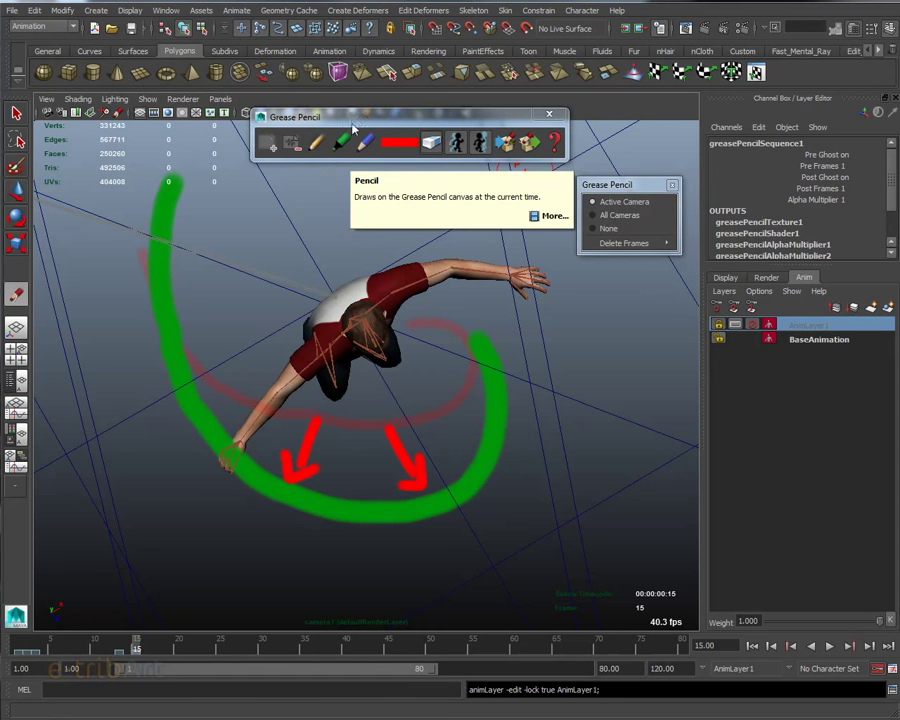
- Nudge the Grease Pencil toolbar, select the Pencil tool, and compare drawings across frames 12–16
drag(300, 116, 289, 112)
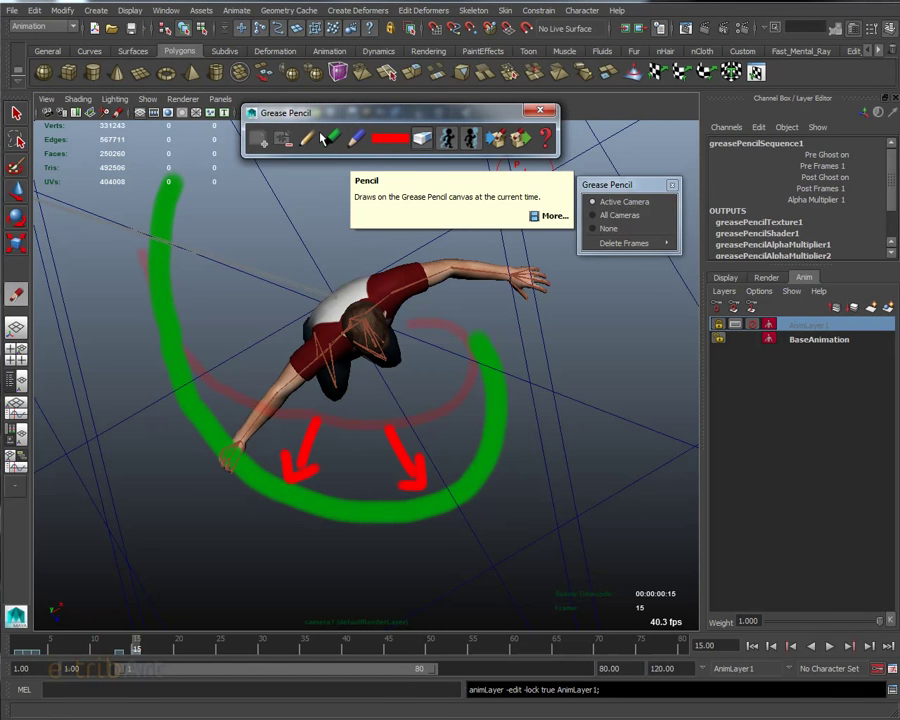
click(321, 137)
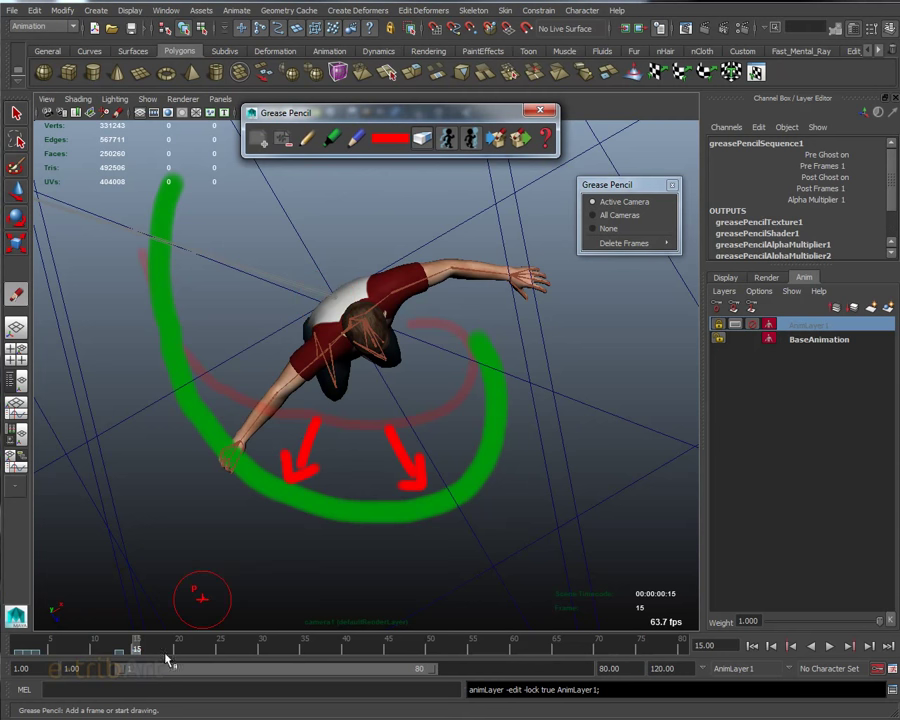
mouse_move(126, 645)
mouse_down()
mouse_move(155, 652)
mouse_move(128, 658)
mouse_up()
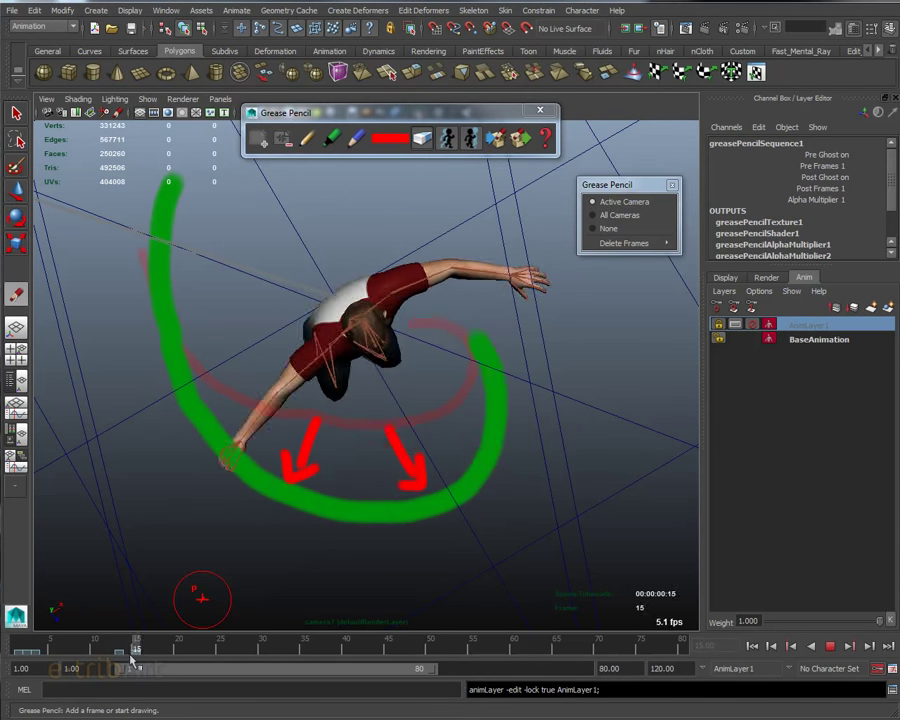